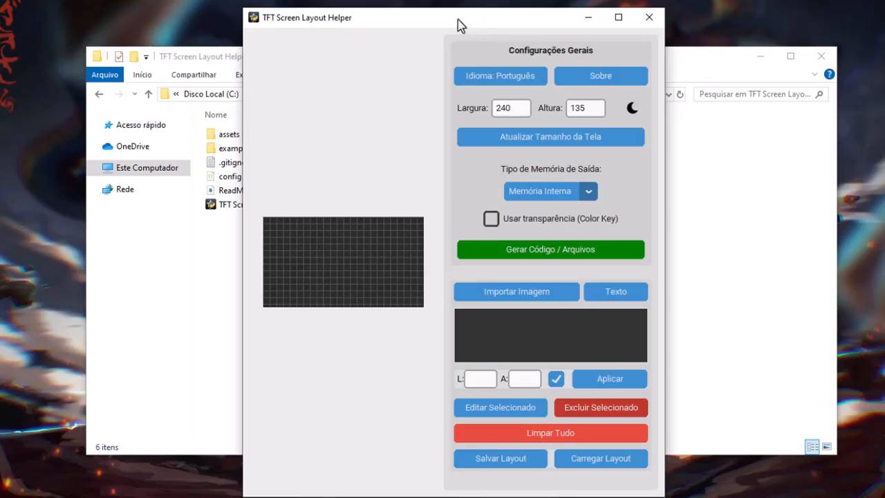
# Step: Switch the interface to the dark theme and toggle the language, ending on Portuguese
pyautogui.moveTo(460, 24); pyautogui.dragTo(477, 20)
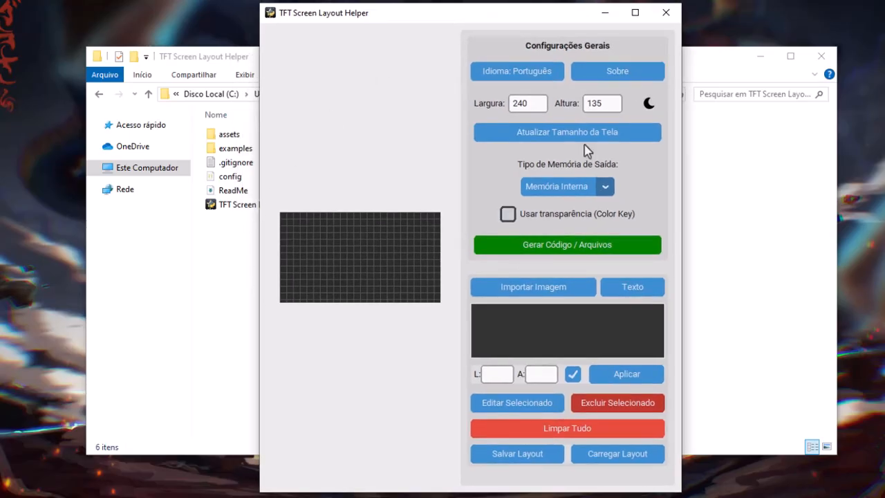
pyautogui.click(646, 105)
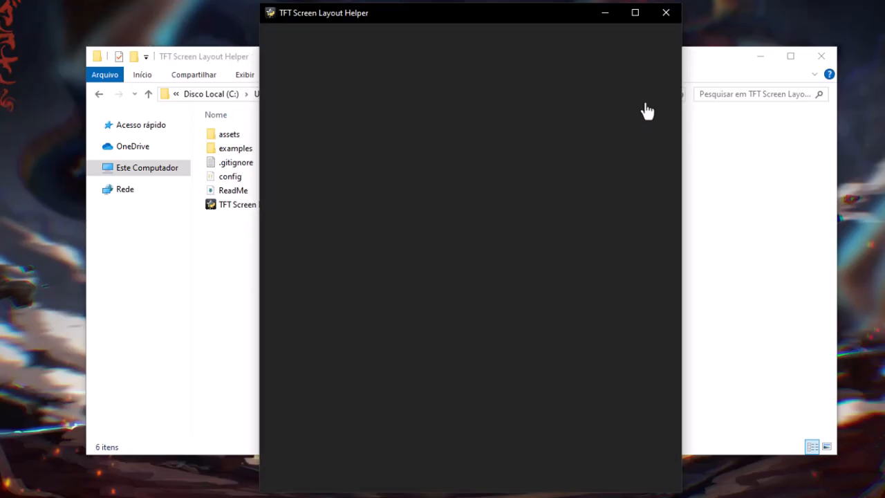
pyautogui.click(649, 105)
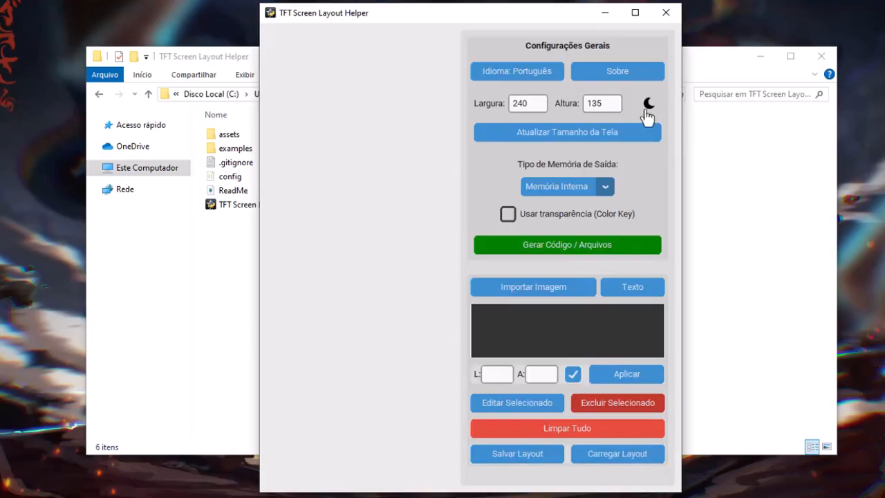
pyautogui.click(648, 105)
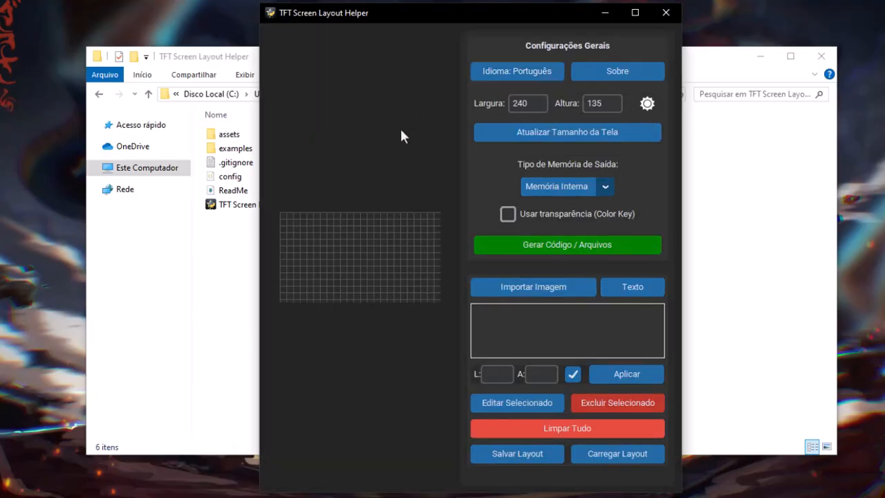
pyautogui.click(526, 76)
pyautogui.click(529, 75)
# Step: Load the TextsInternal layout file from the Layouts folder inside examples
pyautogui.click(612, 453)
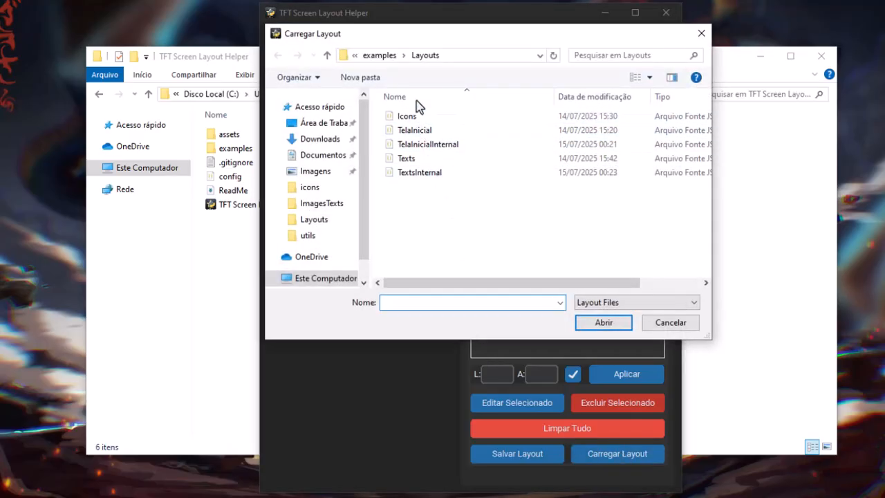
pyautogui.click(382, 57)
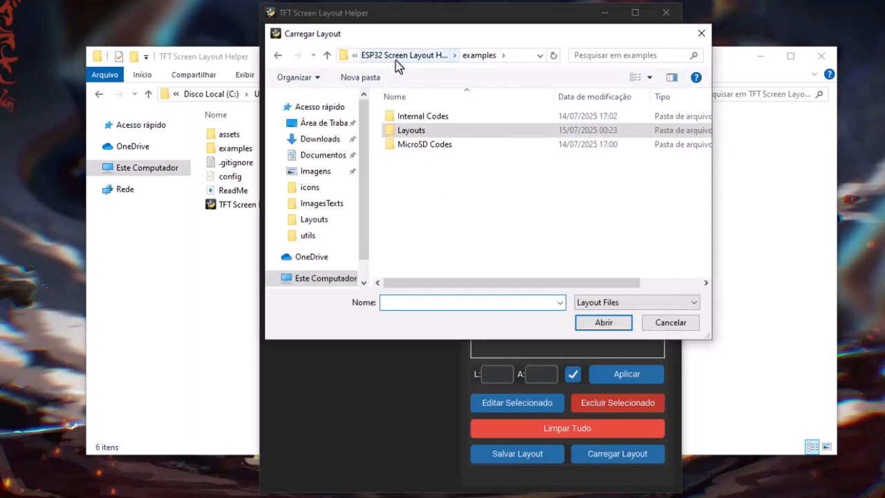
pyautogui.doubleClick(419, 134)
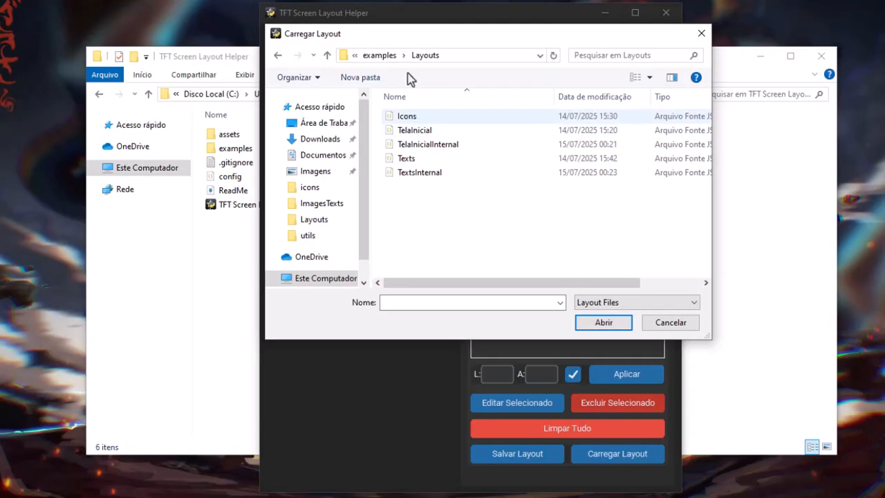
pyautogui.click(367, 59)
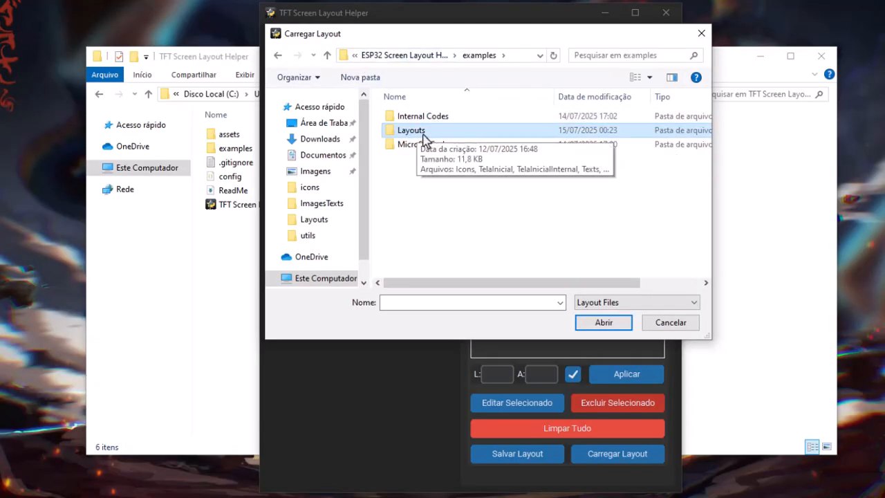
pyautogui.doubleClick(423, 136)
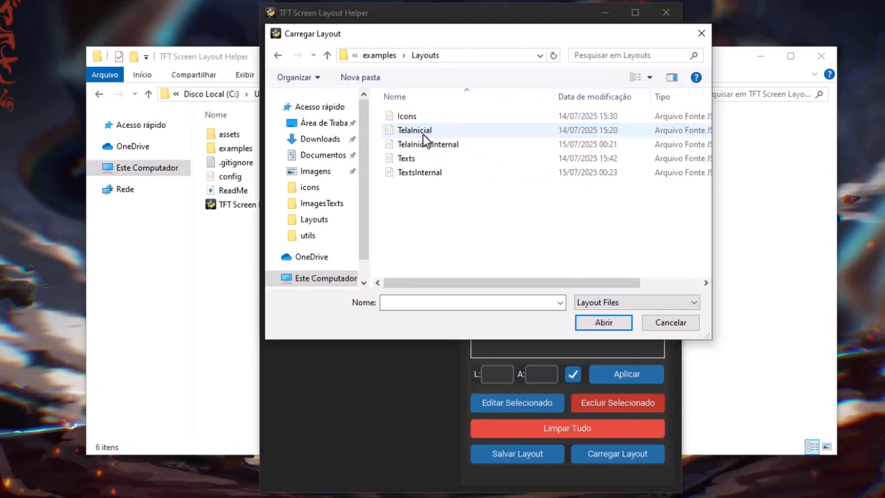
pyautogui.doubleClick(437, 173)
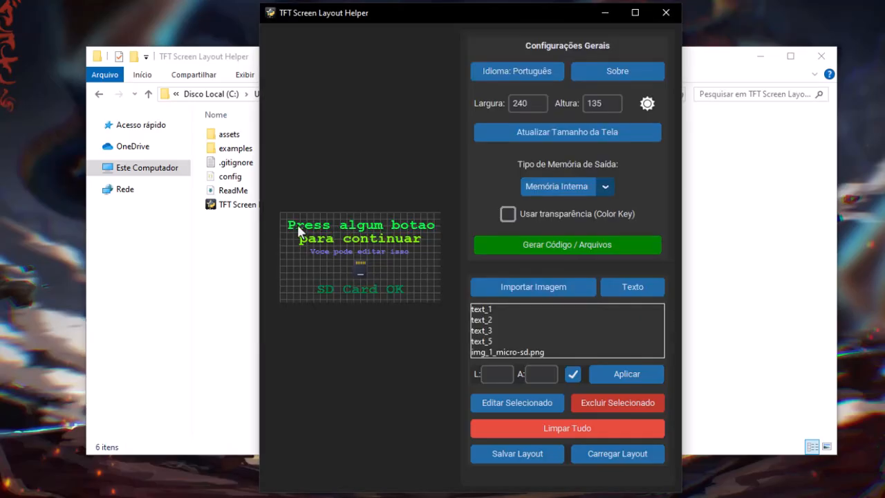
# Step: Append "aaaaaaa" to the "Press algum botao" text on the canvas and apply the change
pyautogui.click(299, 228)
pyautogui.doubleClick(299, 228)
pyautogui.write('aaaaaa')
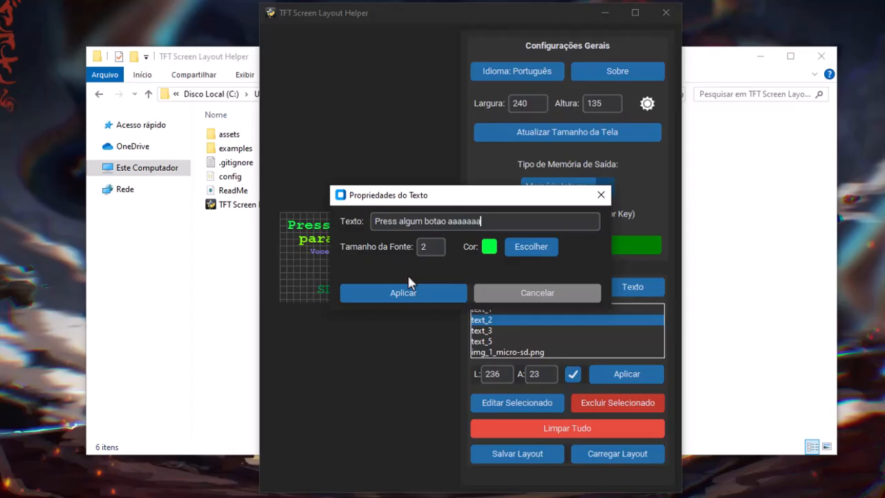
pyautogui.click(410, 293)
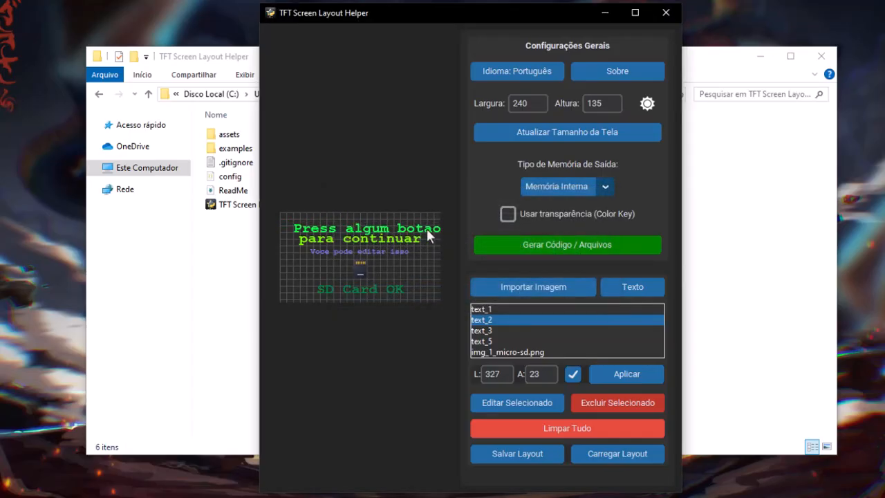
# Step: Remove the extra "a" letters from the "Press algum botao" text and change its colour to dark green
pyautogui.doubleClick(393, 236)
pyautogui.doubleClick(461, 222)
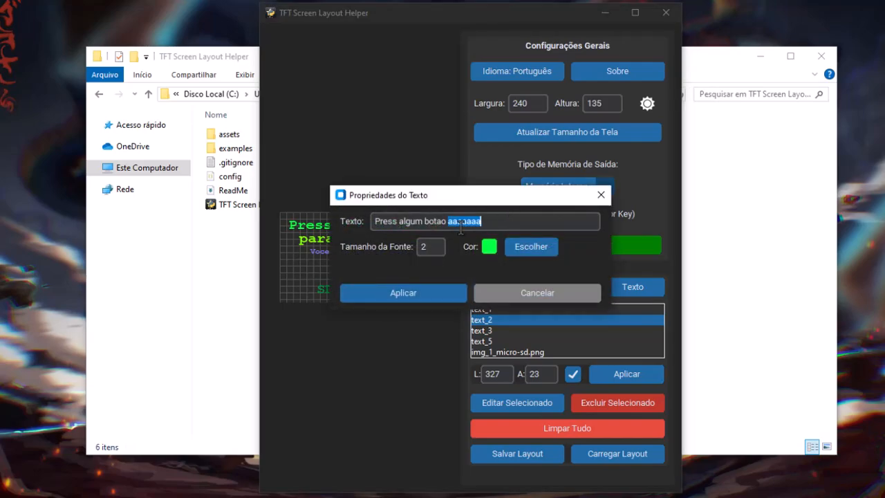
pyautogui.press('BackSpace')
pyautogui.click(489, 246)
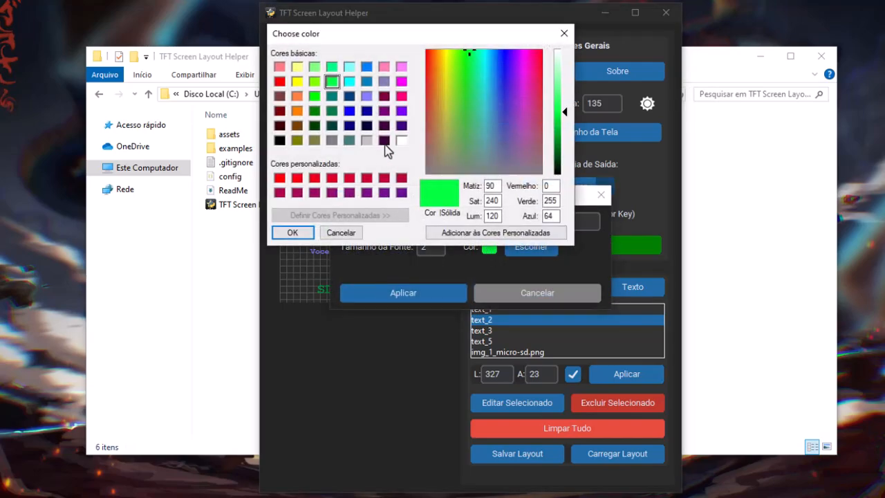
pyautogui.click(401, 125)
pyautogui.moveTo(482, 103); pyautogui.dragTo(462, 102)
pyautogui.click(301, 235)
pyautogui.click(435, 294)
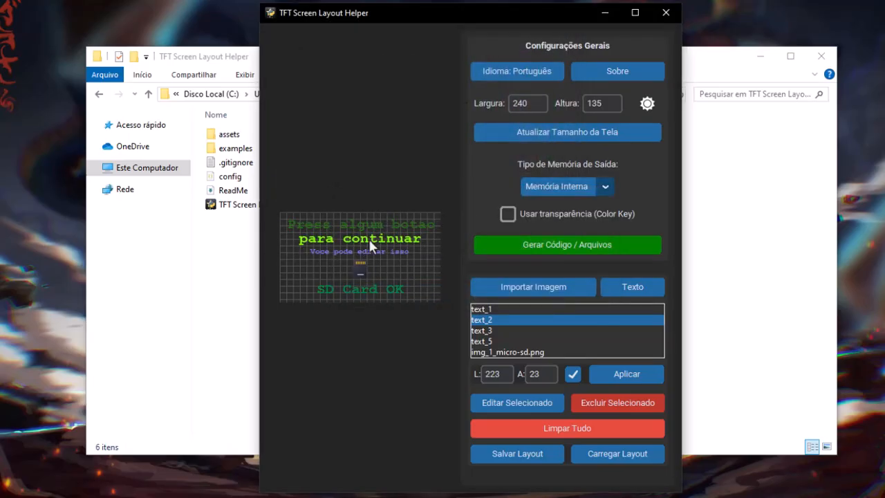
# Step: Check the "SD Card OK" text properties without changing them, and nudge the micro-SD image to about 106, 71
pyautogui.click(363, 265)
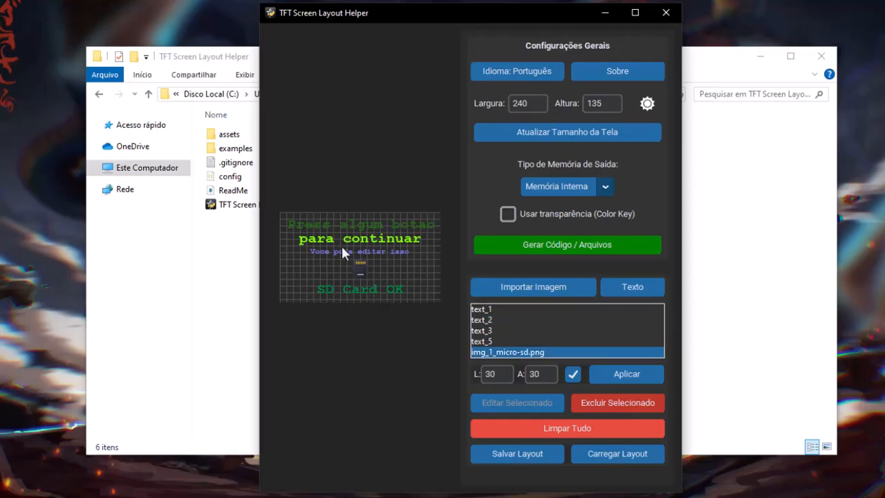
pyautogui.doubleClick(358, 297)
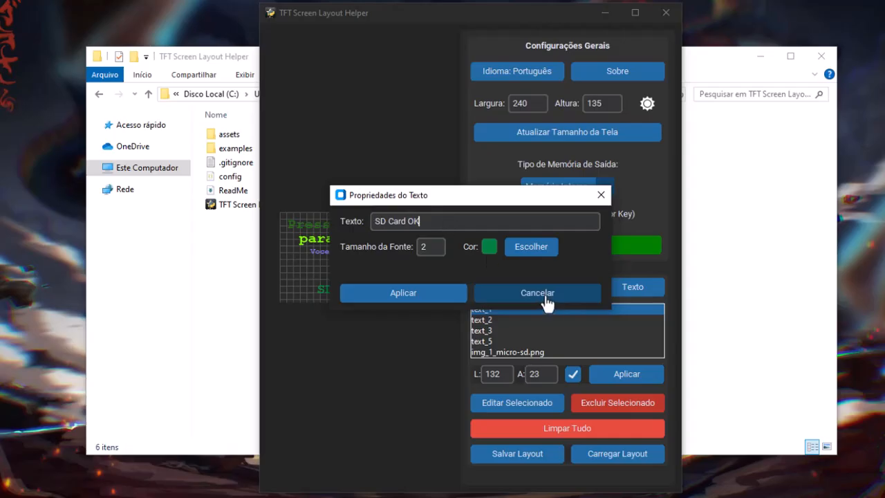
pyautogui.click(546, 295)
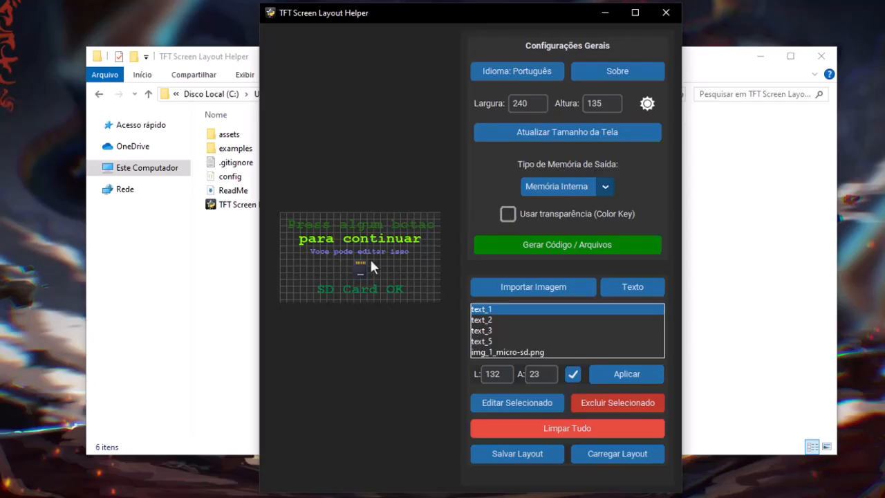
pyautogui.click(355, 269)
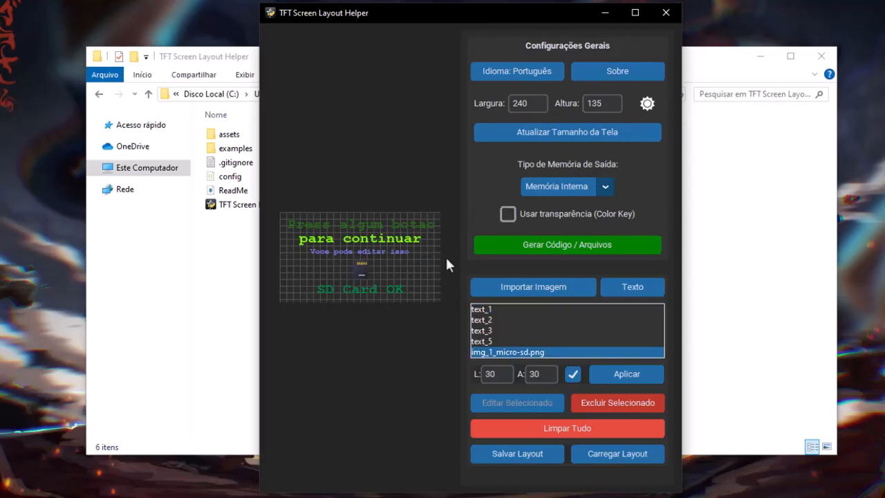
# Step: Enable Color Key transparency, keep Memória Interna as the output memory type, and generate the code
pyautogui.click(508, 216)
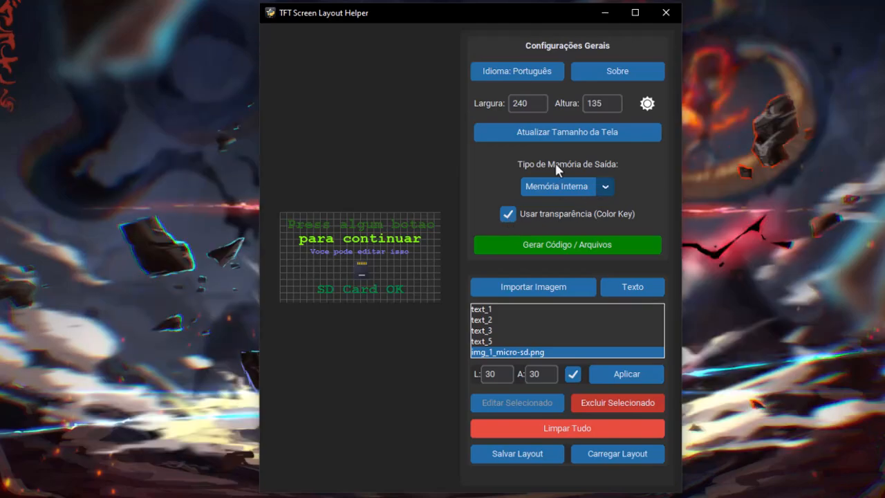
pyautogui.click(564, 189)
pyautogui.click(566, 208)
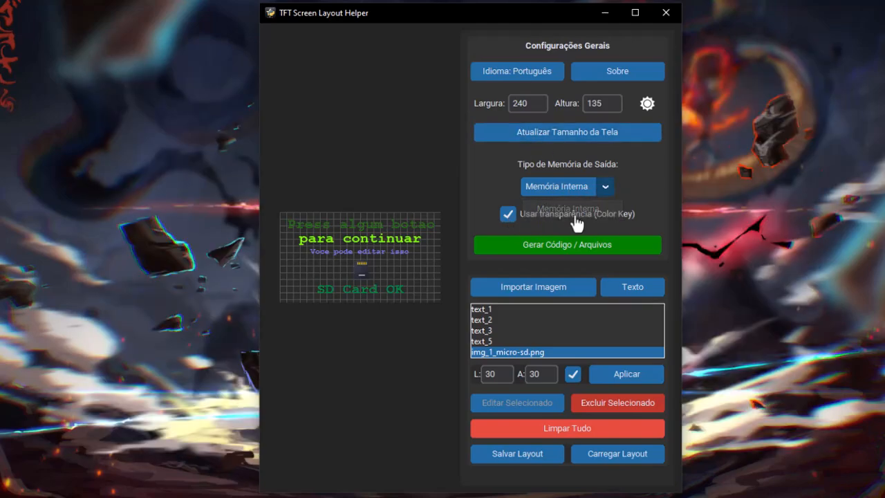
pyautogui.click(546, 252)
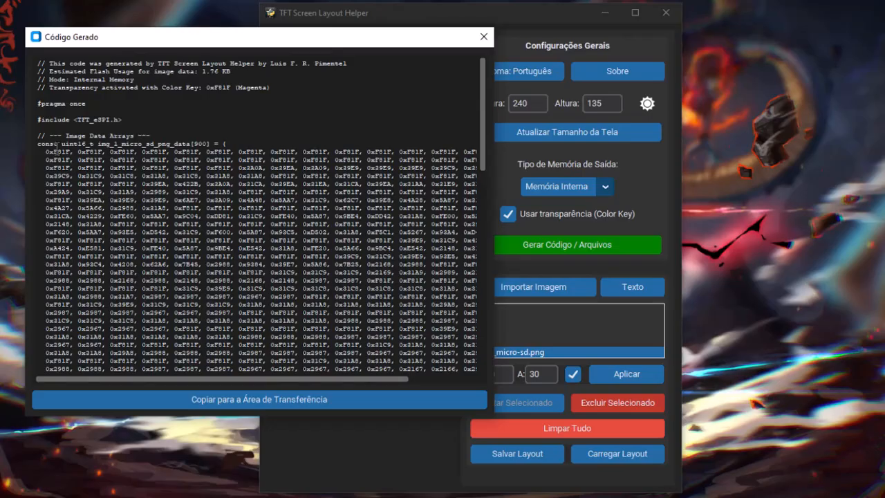
# Step: Examine the micro-SD image data array and its colour values in the generated code
pyautogui.moveTo(38, 145); pyautogui.dragTo(265, 346)
pyautogui.click(320, 173)
pyautogui.moveTo(262, 151); pyautogui.dragTo(250, 148)
pyautogui.scroll(-5, 272, 193)
pyautogui.scroll(5, 256, 235)
pyautogui.doubleClick(253, 152)
pyautogui.doubleClick(257, 152)
# Step: Review the individual element drawing functions and the main drawLayout function in the generated code
pyautogui.scroll(-15, 277, 149)
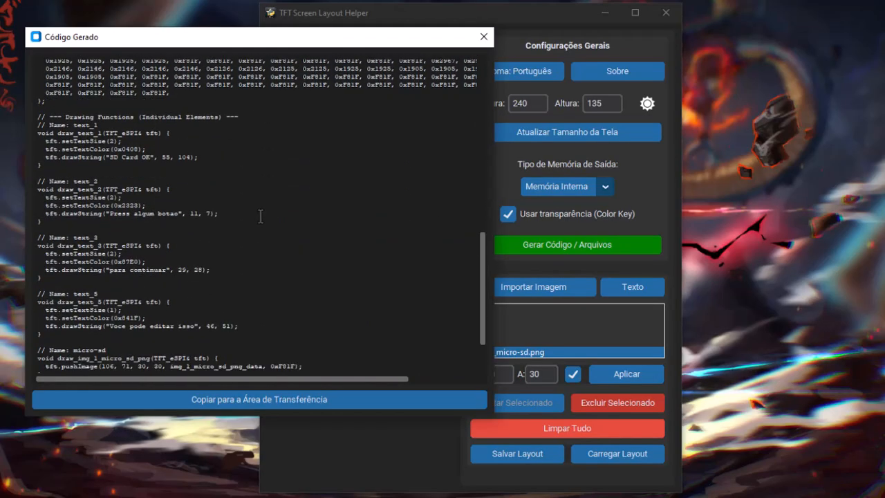
pyautogui.scroll(2, 260, 216)
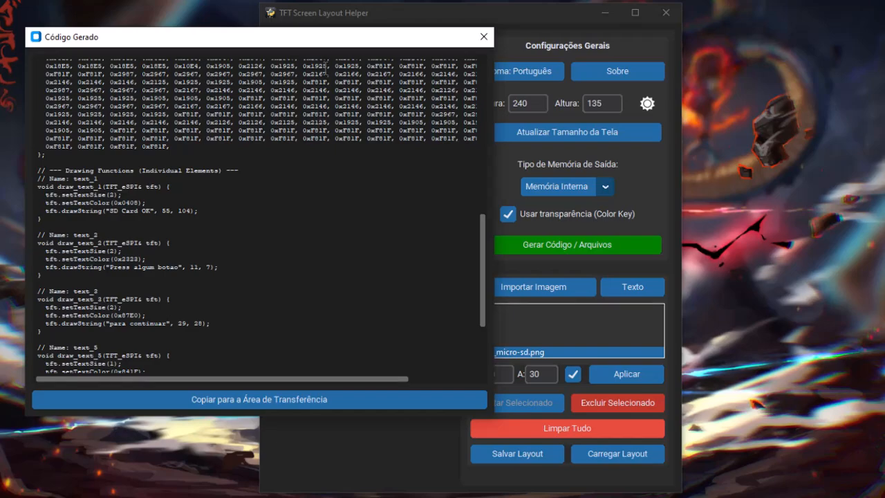
pyautogui.scroll(-2, 269, 188)
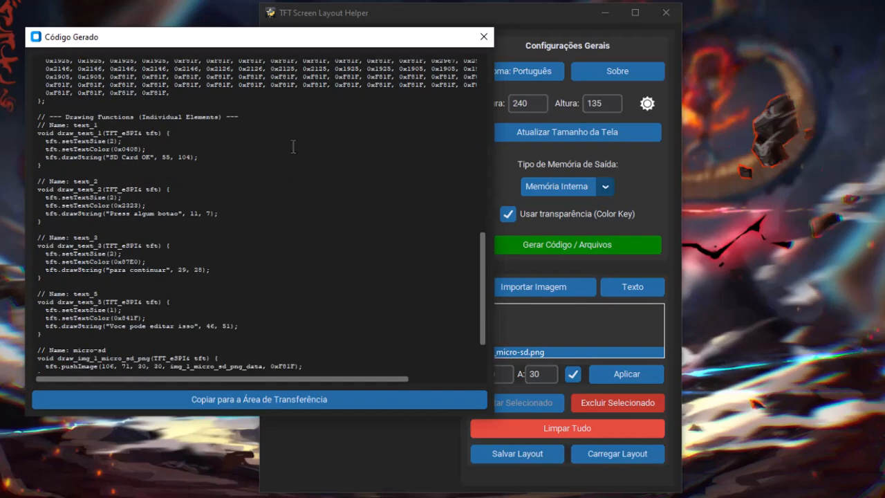
pyautogui.scroll(-3, 293, 146)
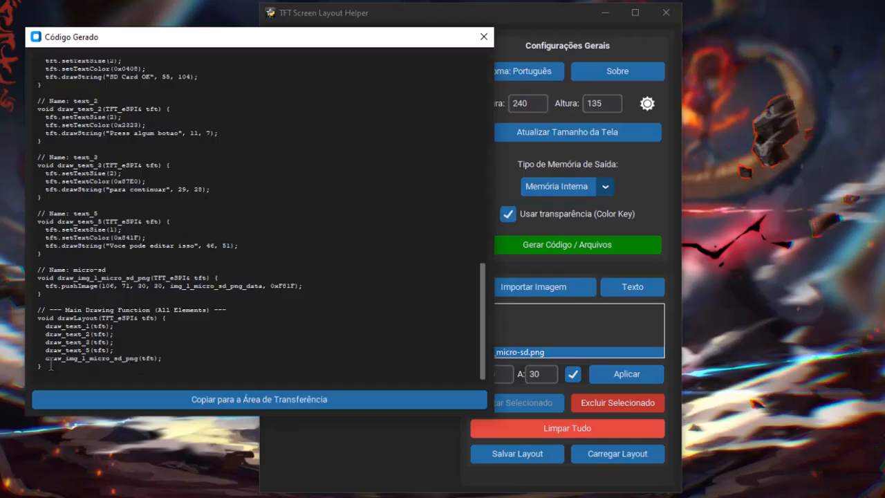
pyautogui.moveTo(49, 366); pyautogui.dragTo(37, 317)
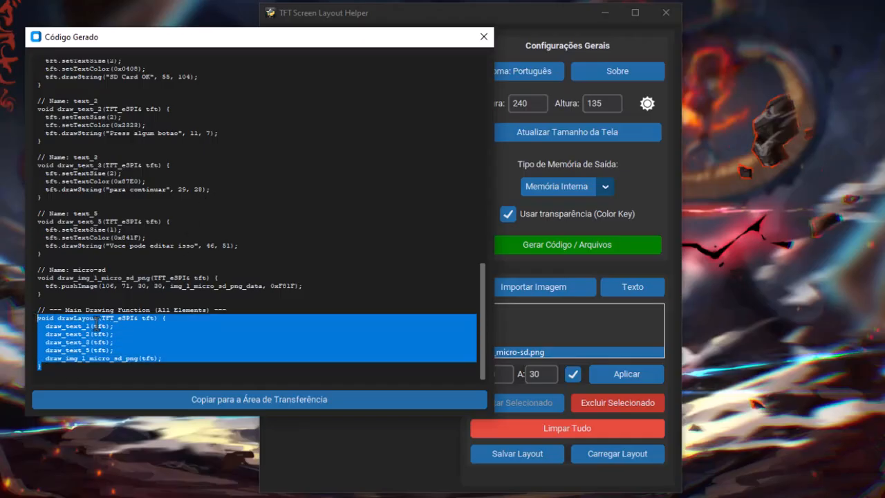
pyautogui.click(144, 326)
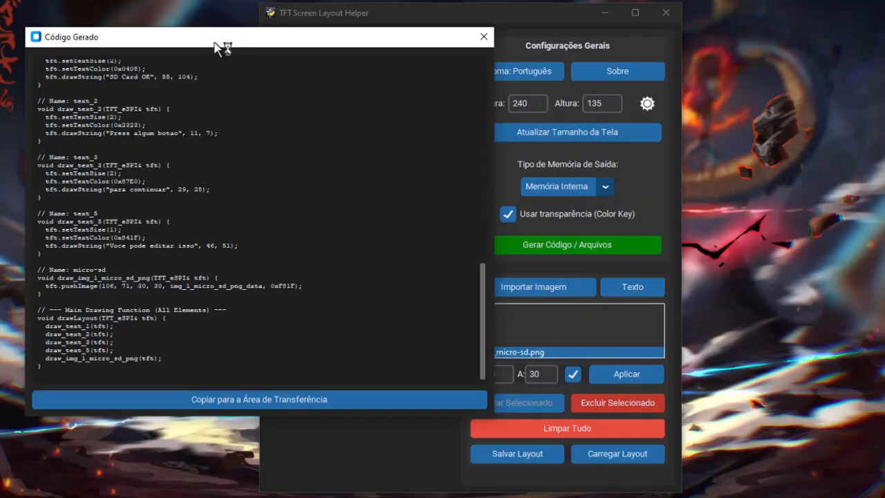
# Step: Compare the drawLayout signature and the micro-sd drawing function with the layout preview beside the code window
pyautogui.moveTo(215, 42); pyautogui.dragTo(607, 69)
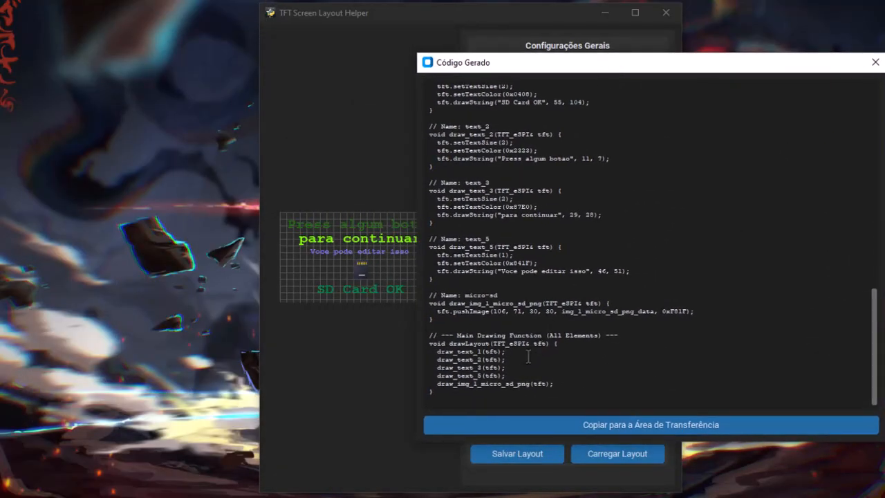
pyautogui.moveTo(550, 344); pyautogui.dragTo(448, 350)
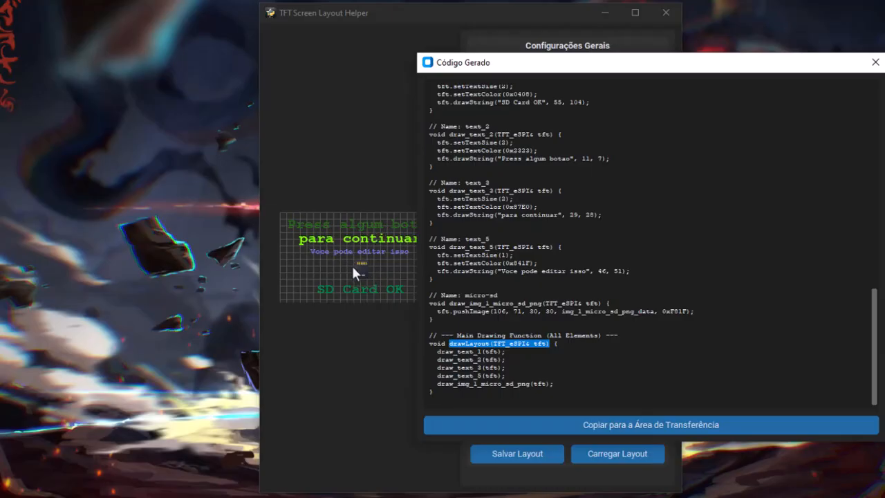
pyautogui.tripleClick(428, 318)
pyautogui.moveTo(427, 319); pyautogui.dragTo(430, 295)
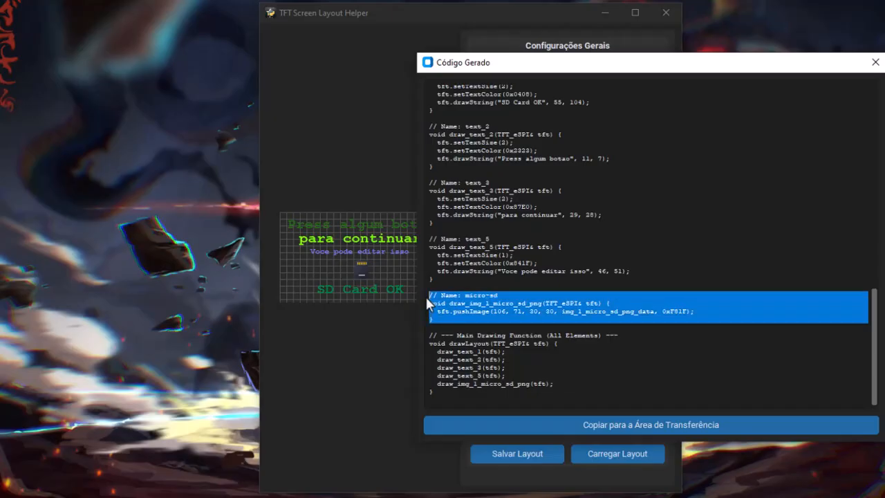
pyautogui.click(440, 321)
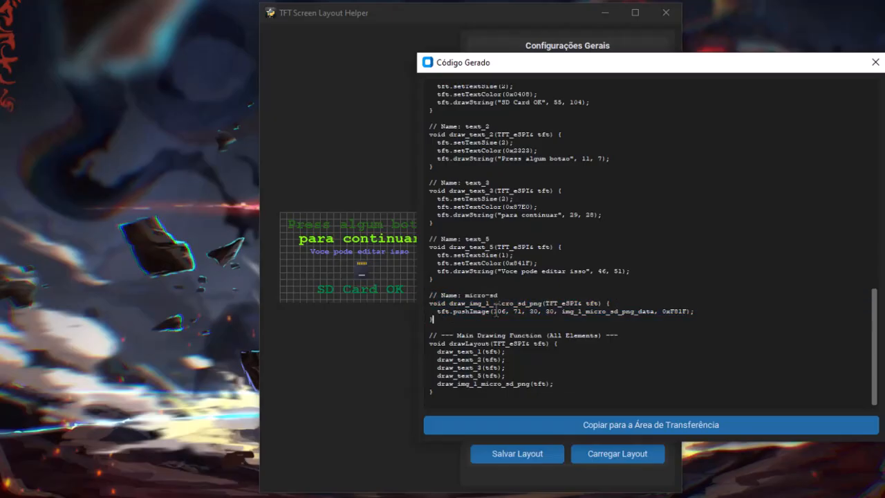
pyautogui.moveTo(508, 296); pyautogui.dragTo(428, 294)
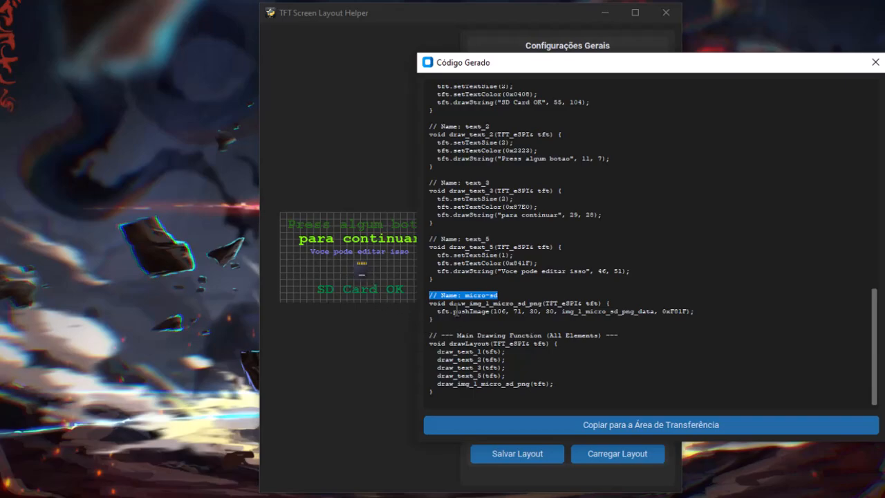
pyautogui.moveTo(449, 304); pyautogui.dragTo(601, 305)
pyautogui.click(598, 302)
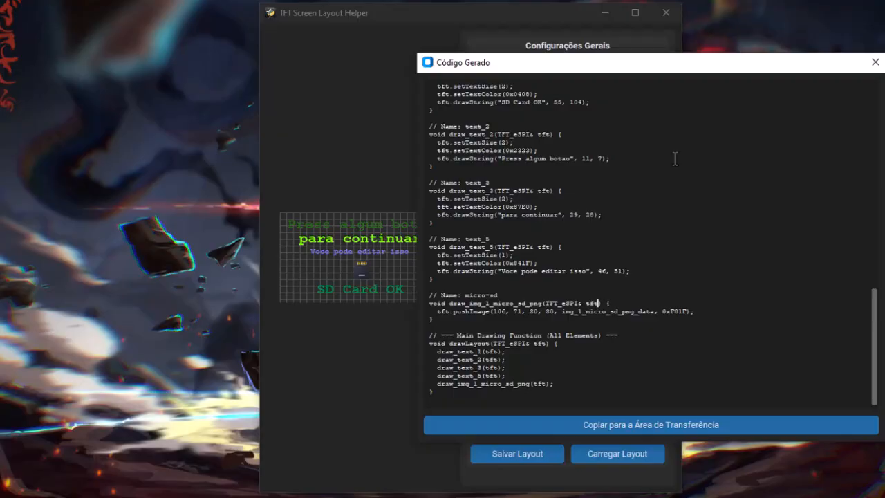
pyautogui.moveTo(705, 66); pyautogui.dragTo(589, 61)
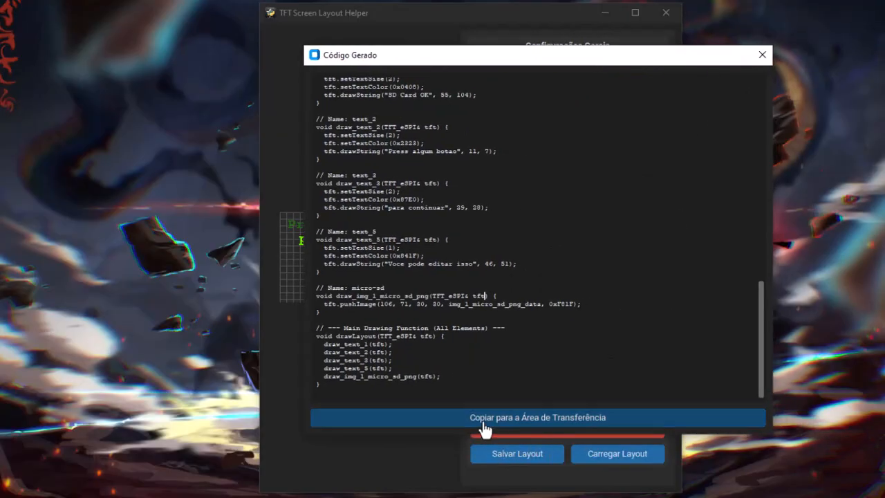
# Step: Copy the whole generated code to the clipboard and close the generated code window
pyautogui.click(529, 420)
pyautogui.scroll(20, 456, 385)
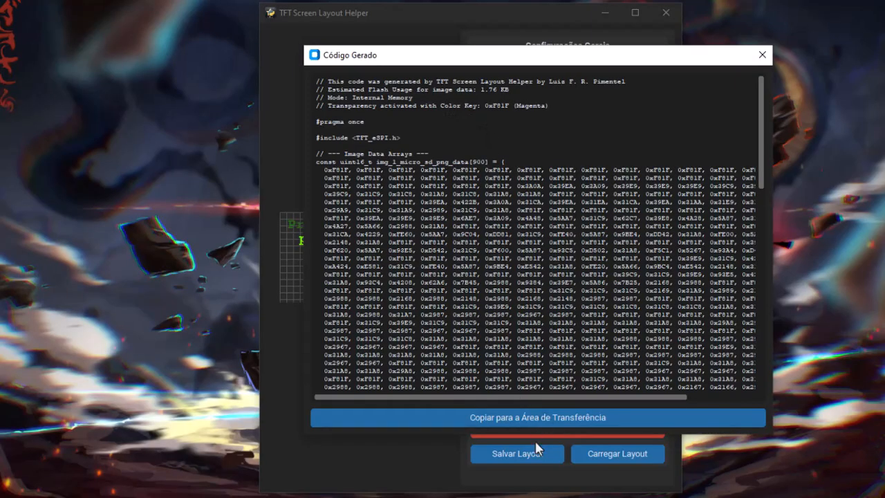
pyautogui.click(536, 418)
pyautogui.click(762, 55)
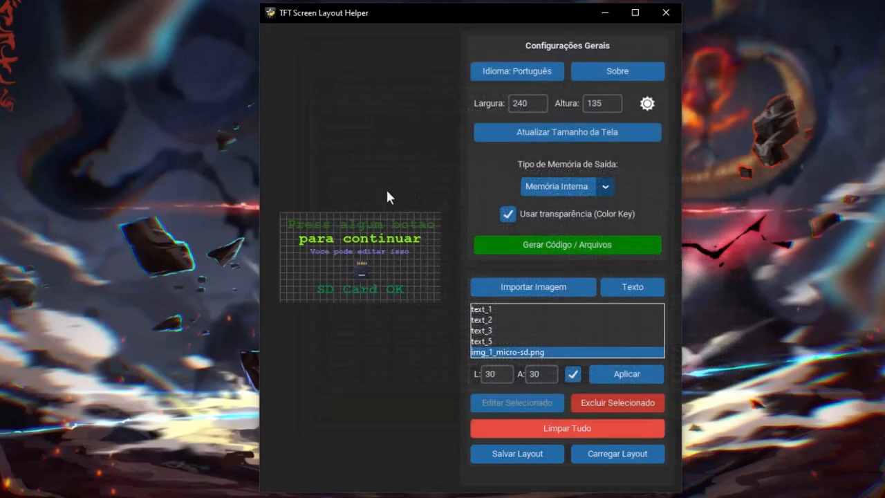
# Step: Switch to Arduino IDE and replace the entire contents of layout.h with the copied generated code
pyautogui.moveTo(264, 484)
pyautogui.click(369, 494)
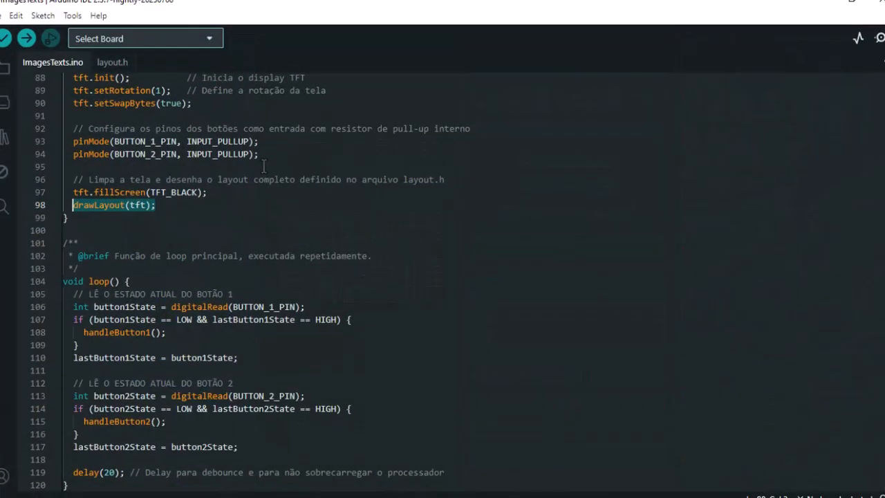
pyautogui.scroll(3, 196, 144)
pyautogui.click(112, 68)
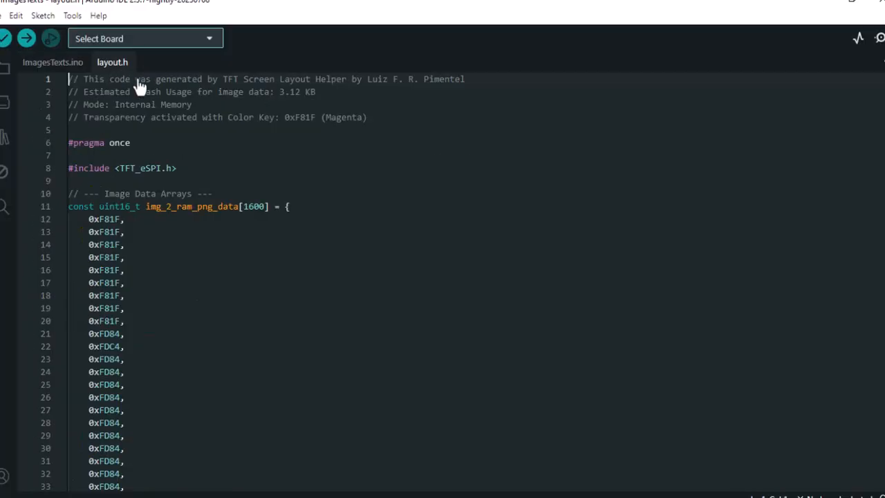
pyautogui.click(270, 155)
pyautogui.hotkey('ctrl', 'End')
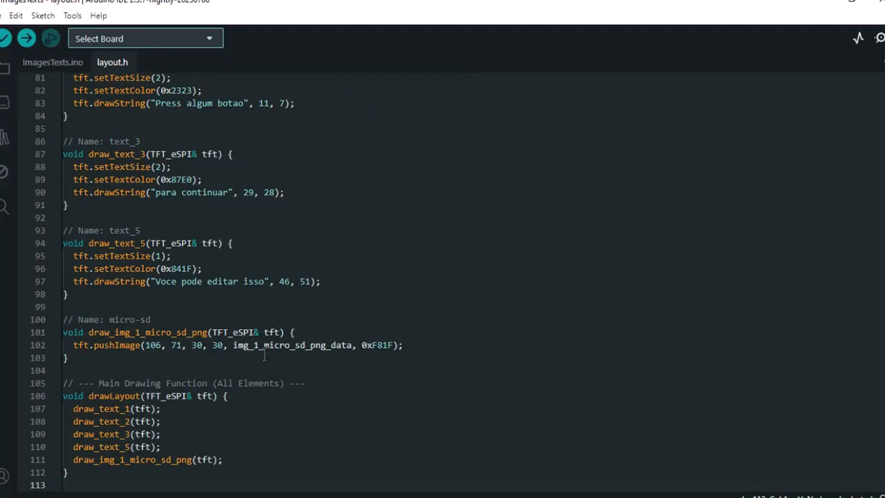
# Step: Copy the function name draw_img_1_micro_sd_png from its definition in layout.h
pyautogui.scroll(3, 198, 447)
pyautogui.scroll(-2, 176, 424)
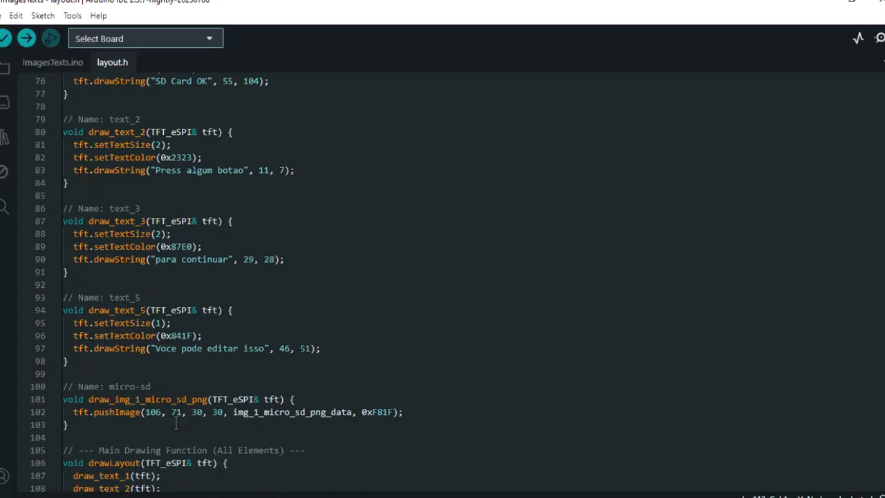
pyautogui.doubleClick(159, 401)
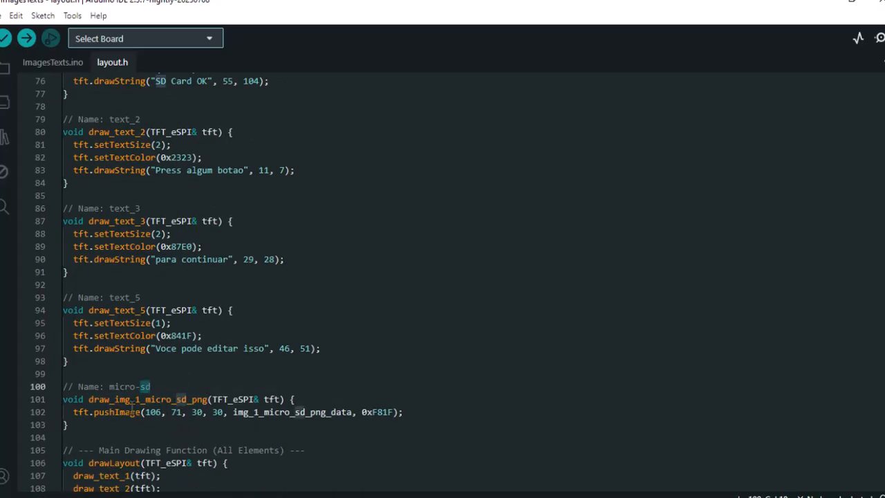
# Step: In the setup() function of ImagesTexts.ino, replace the drawLayout call with draw_img_1_micro_sd_png, keeping the tft argument
pyautogui.click(52, 61)
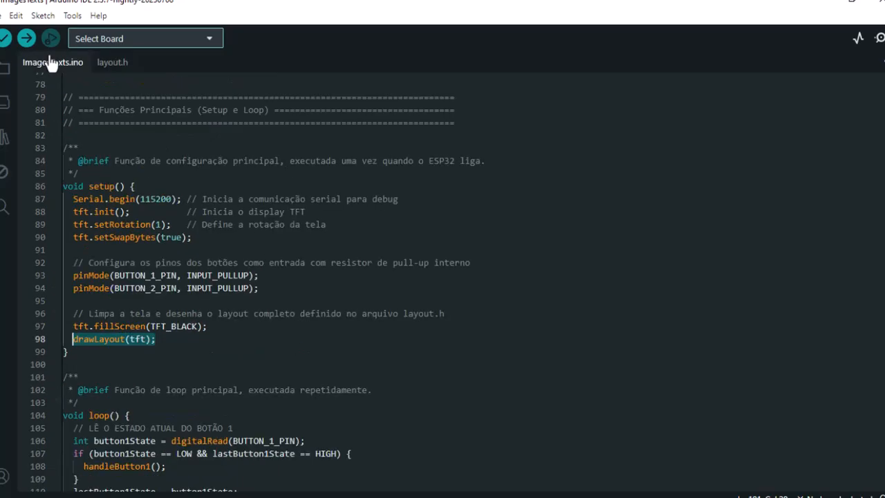
pyautogui.scroll(-1, 213, 318)
pyautogui.click(213, 320)
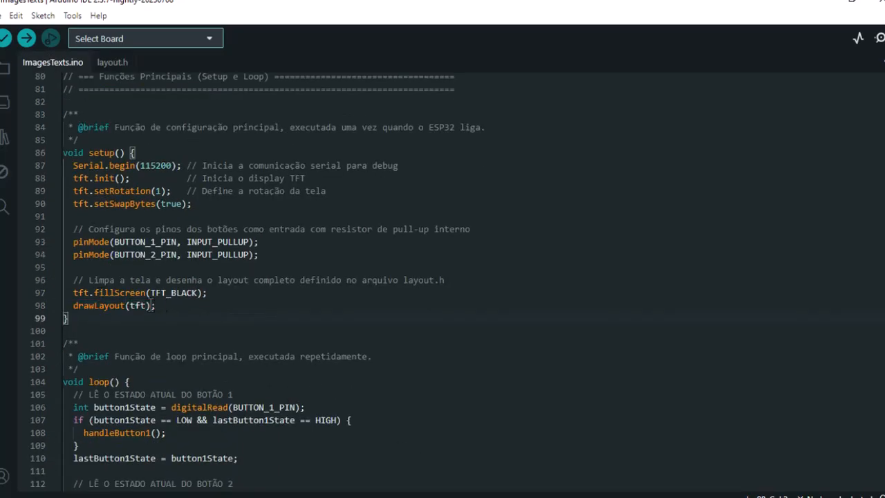
pyautogui.moveTo(152, 306); pyautogui.dragTo(76, 306)
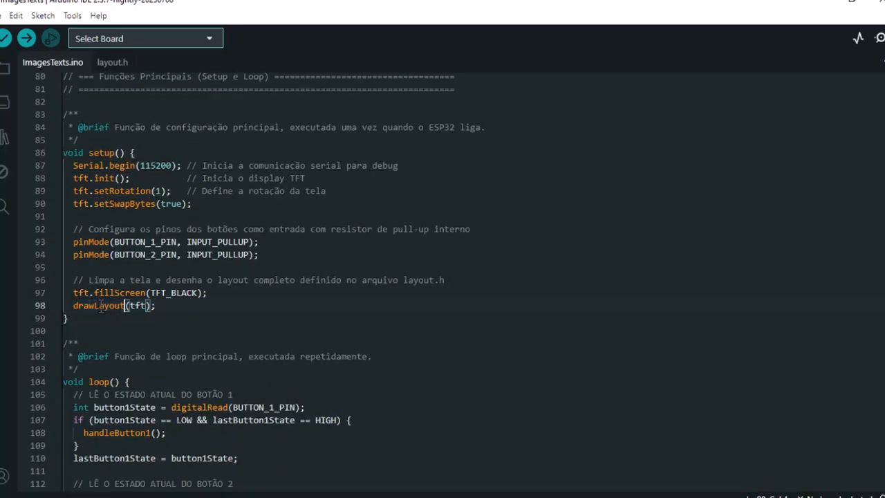
pyautogui.hotkey('ctrl', 'v')
pyautogui.click(264, 298)
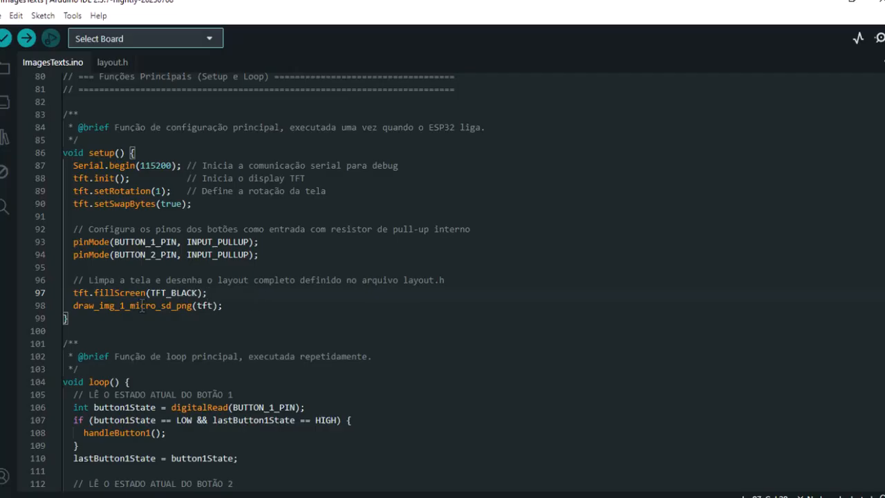
# Step: Review the fillScreen and draw_img_1_micro_sd_png calls in setup(), glancing back at the layout in TFT Screen Layout Helper
pyautogui.moveTo(230, 293); pyautogui.dragTo(40, 293)
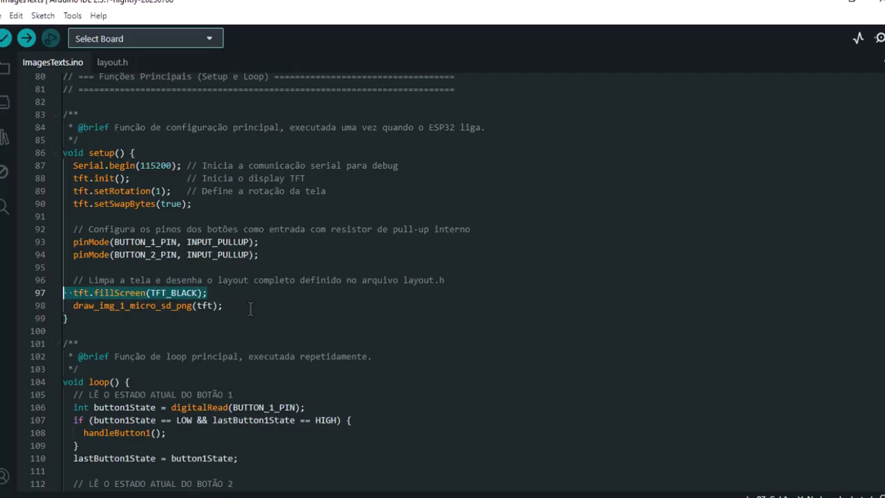
pyautogui.moveTo(239, 306); pyautogui.dragTo(77, 305)
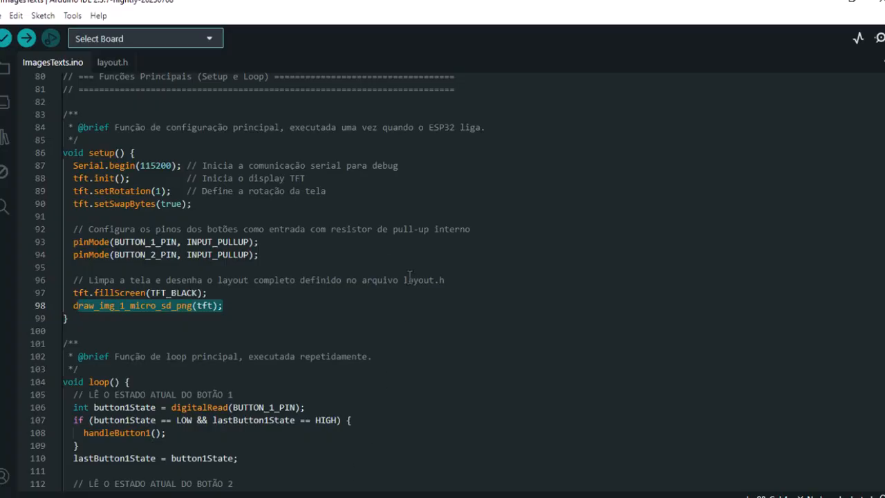
pyautogui.click(818, 4)
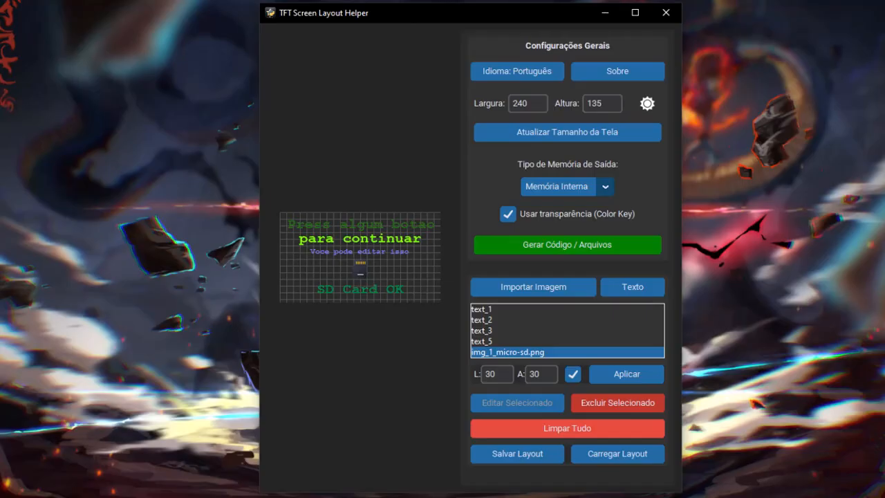
pyautogui.moveTo(313, 490)
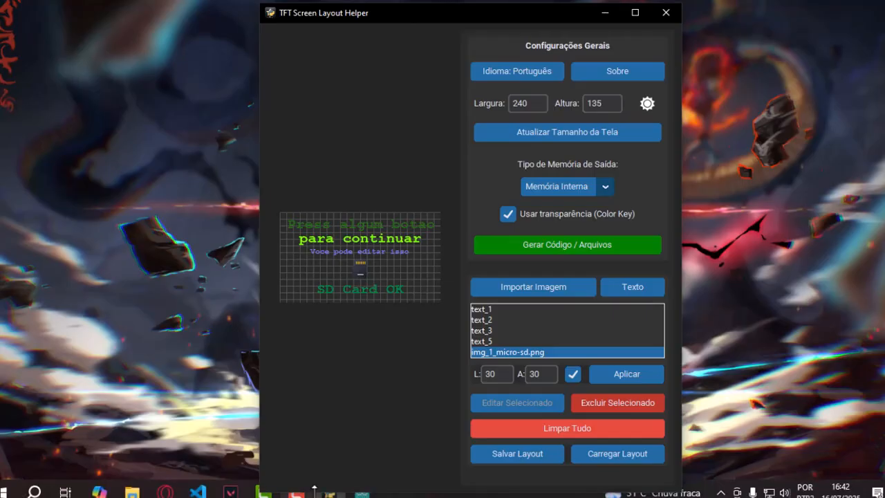
pyautogui.click(357, 492)
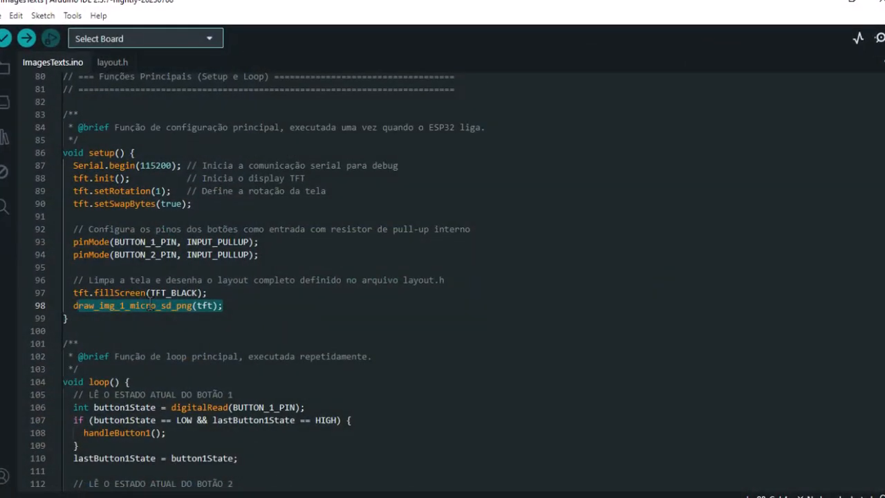
pyautogui.click(241, 305)
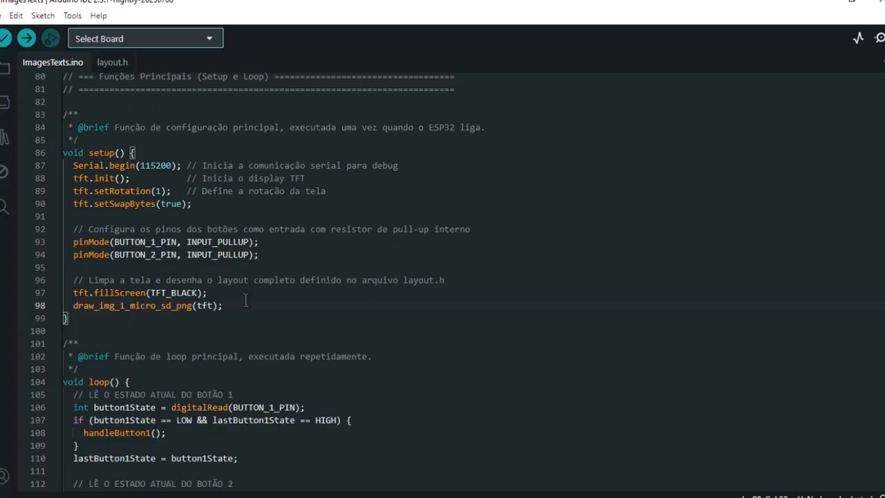
# Step: Examine the pushImage line of the micro-sd function and the draw_text_5 function in layout.h
pyautogui.click(110, 62)
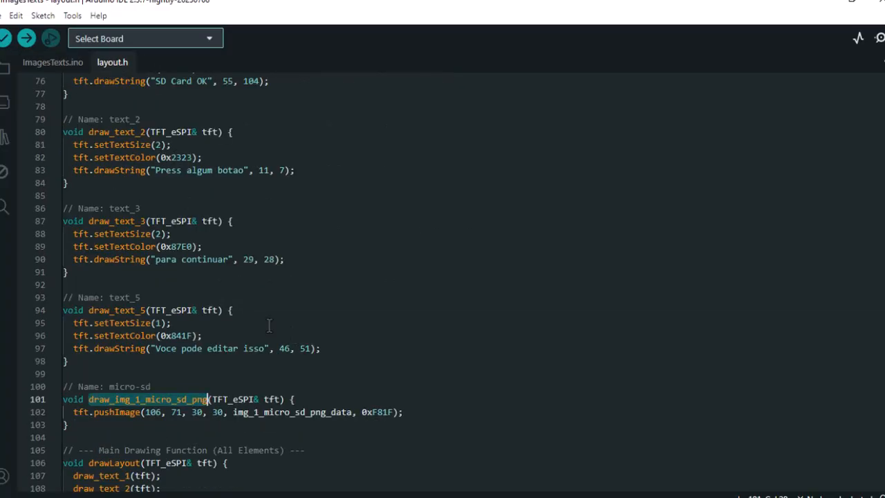
pyautogui.scroll(-2, 269, 325)
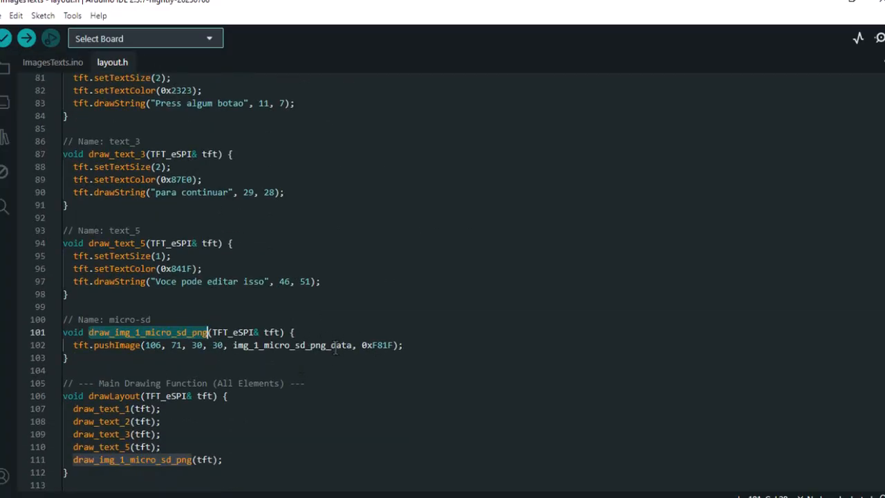
pyautogui.moveTo(403, 350); pyautogui.dragTo(63, 345)
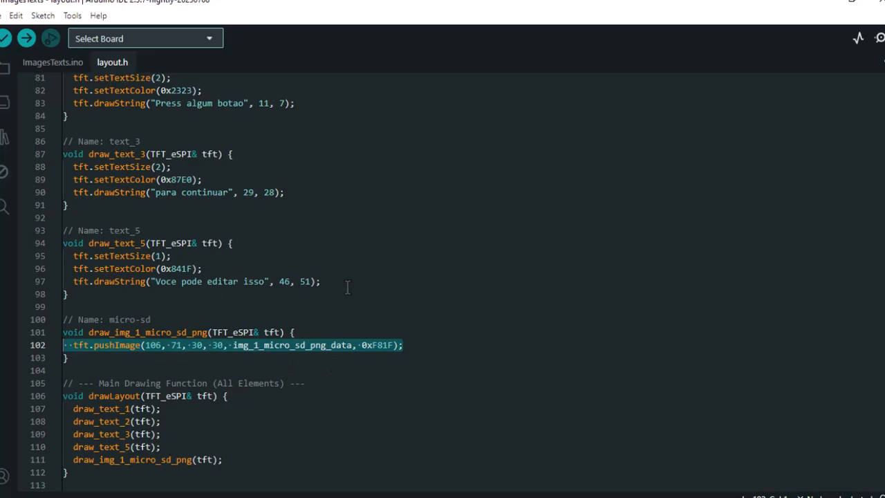
pyautogui.moveTo(348, 286); pyautogui.dragTo(62, 243)
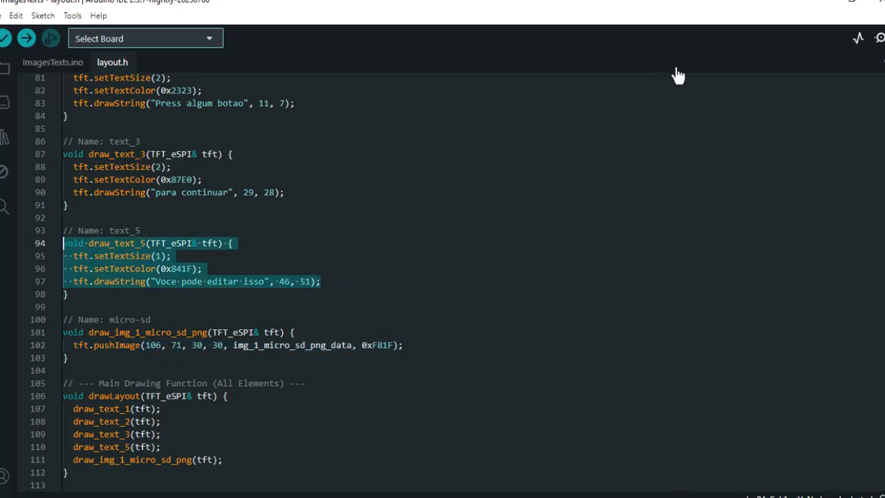
# Step: Return to TFT Screen Layout Helper and clear all elements from the layout
pyautogui.click(817, 2)
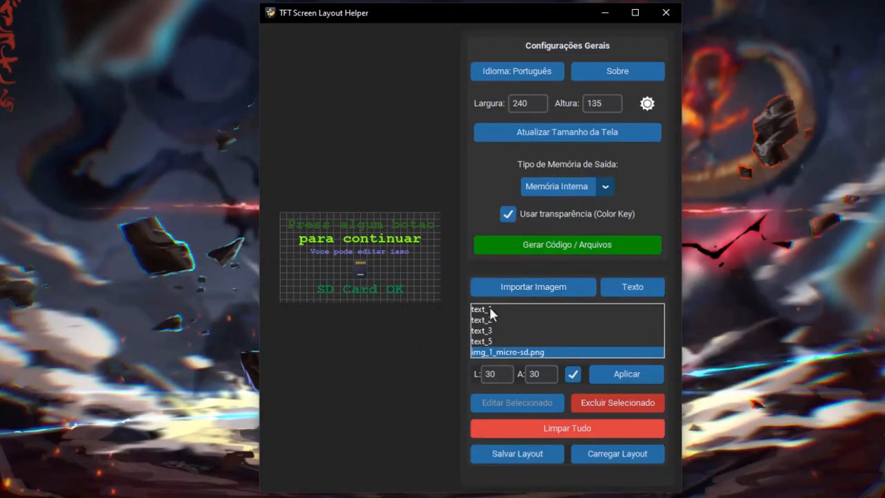
pyautogui.click(570, 427)
pyautogui.click(474, 303)
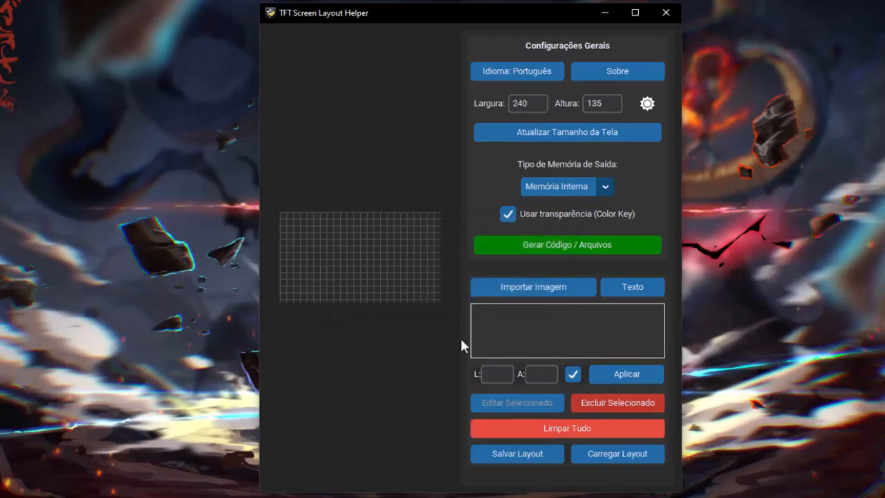
# Step: Add a text element reading "Meu texto de exemplo" with font size 2 and a purple basic colour
pyautogui.click(628, 288)
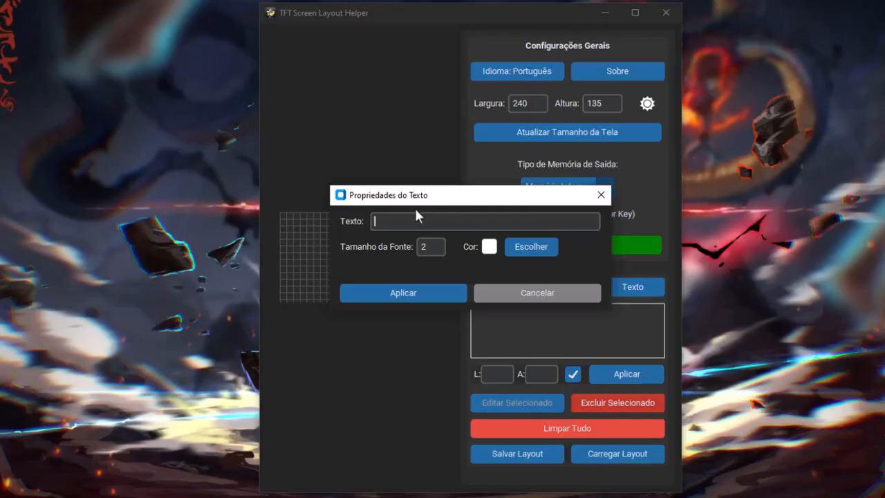
pyautogui.write('Meu texto de xe')
pyautogui.press('BackSpace')
pyautogui.press('BackSpace')
pyautogui.write('ex')
pyautogui.press('BackSpace')
pyautogui.write('exemplo')
pyautogui.moveTo(428, 248); pyautogui.dragTo(356, 247)
pyautogui.click(490, 251)
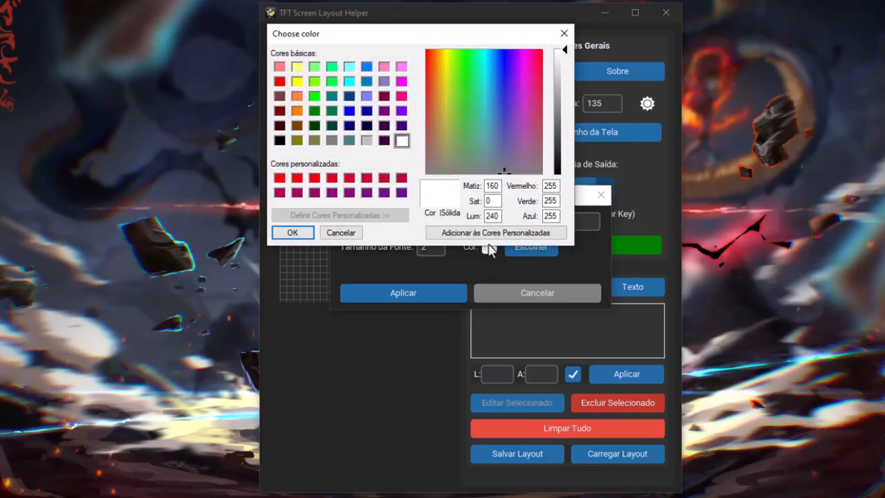
pyautogui.click(384, 111)
pyautogui.click(292, 233)
pyautogui.click(404, 293)
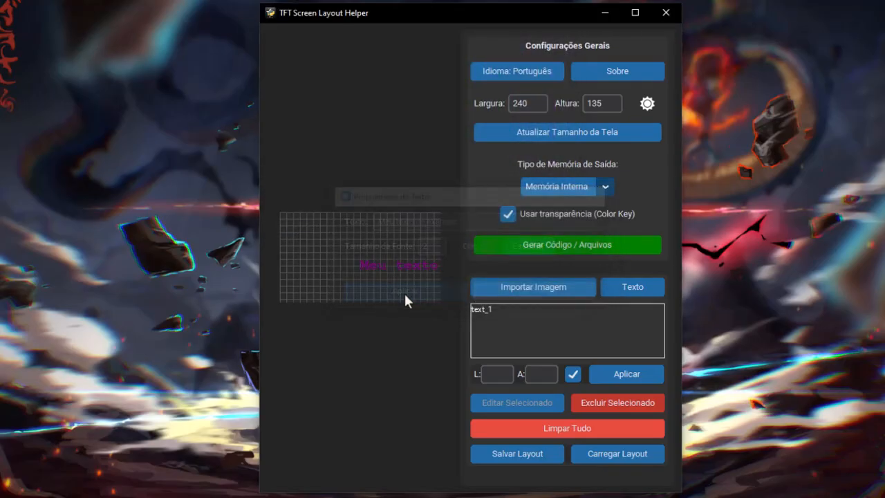
# Step: Move the purple text to the upper-left part of the canvas and shorten it to "Meu texto"
pyautogui.click(387, 267)
pyautogui.moveTo(387, 265); pyautogui.dragTo(338, 220)
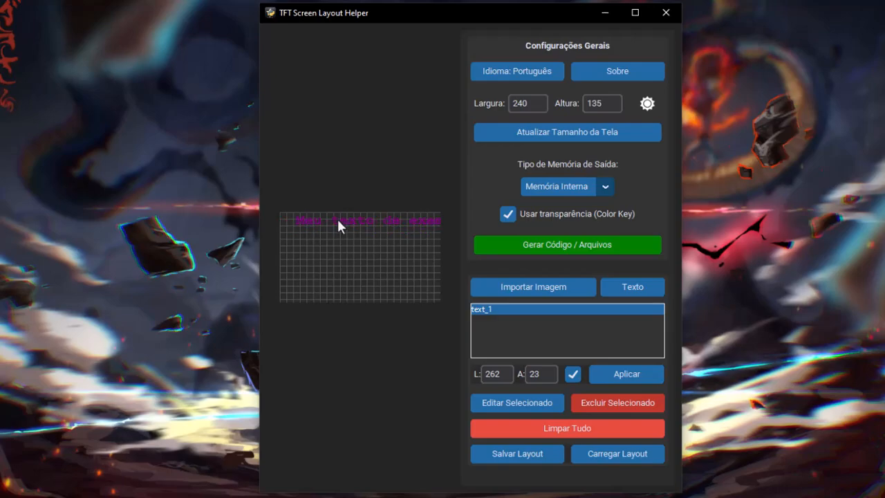
pyautogui.doubleClick(329, 224)
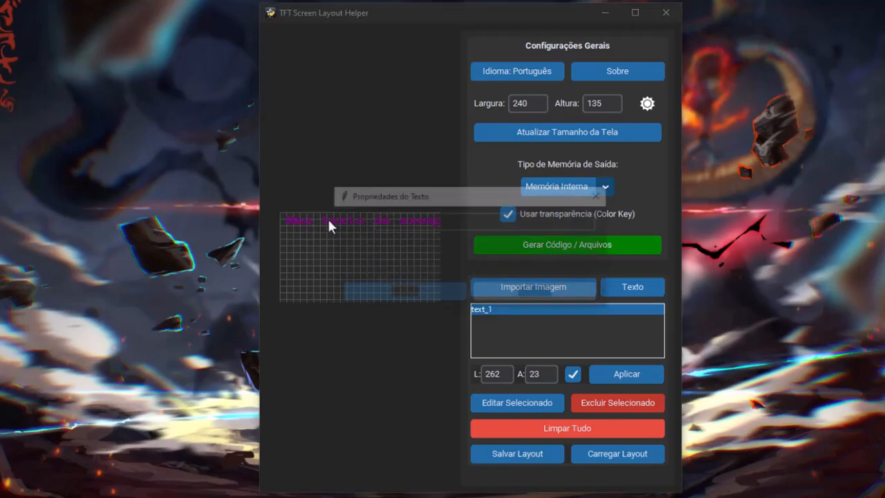
pyautogui.moveTo(495, 222); pyautogui.dragTo(425, 217)
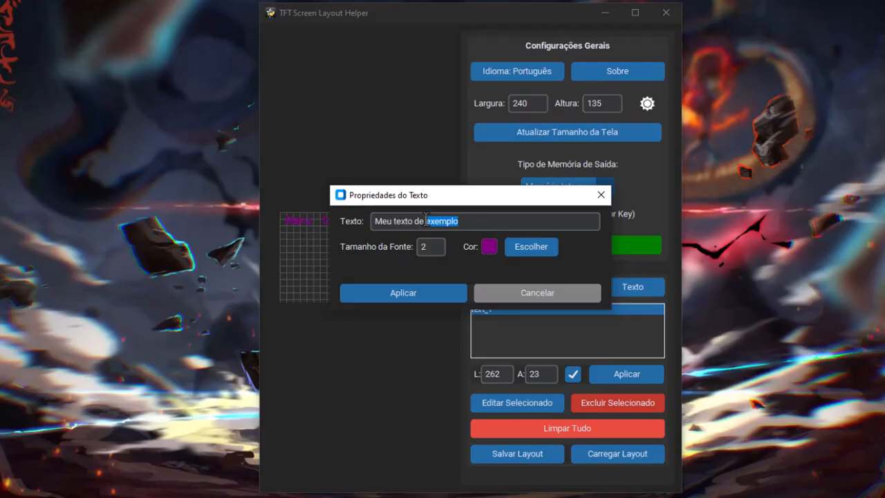
pyautogui.press('BackSpace')
pyautogui.press('BackSpace')
pyautogui.press('BackSpace')
pyautogui.press('BackSpace')
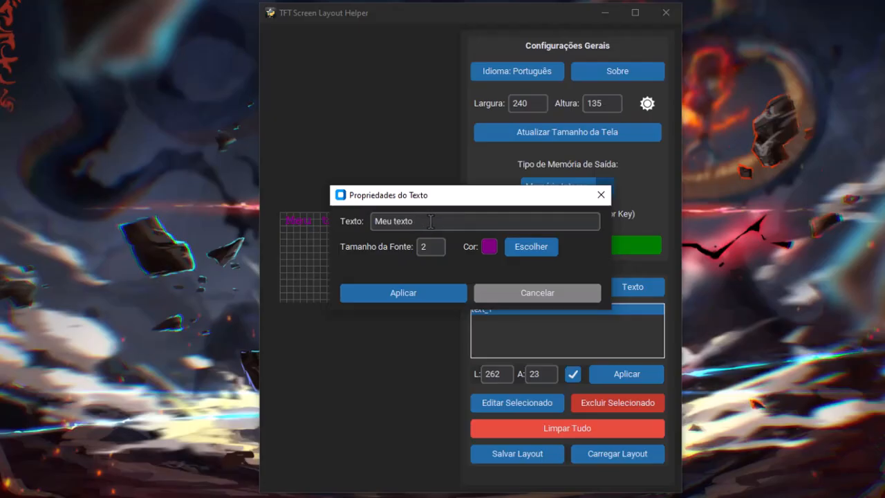
pyautogui.click(427, 296)
# Step: Extend the purple text on the canvas to read "Meu texto de"
pyautogui.doubleClick(338, 223)
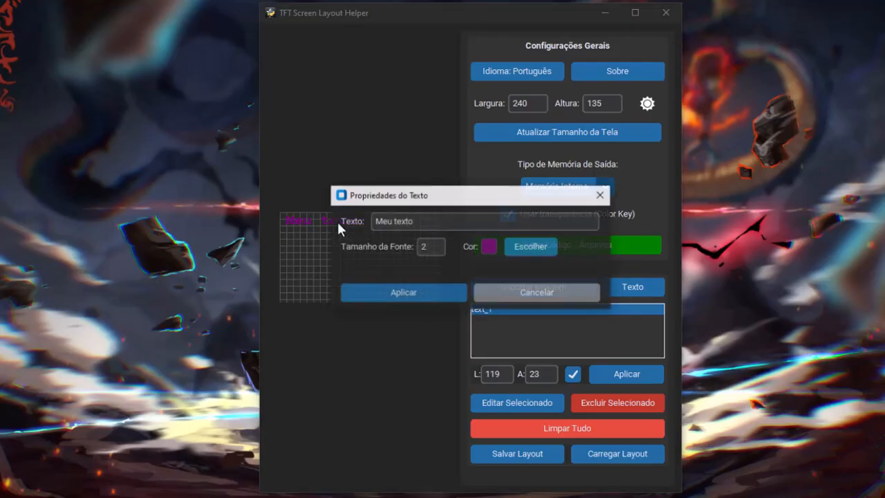
pyautogui.write('de')
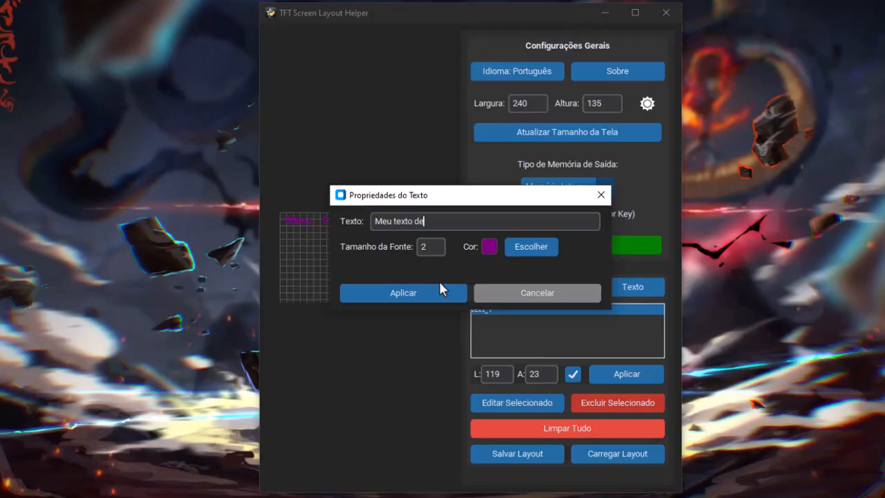
pyautogui.click(440, 289)
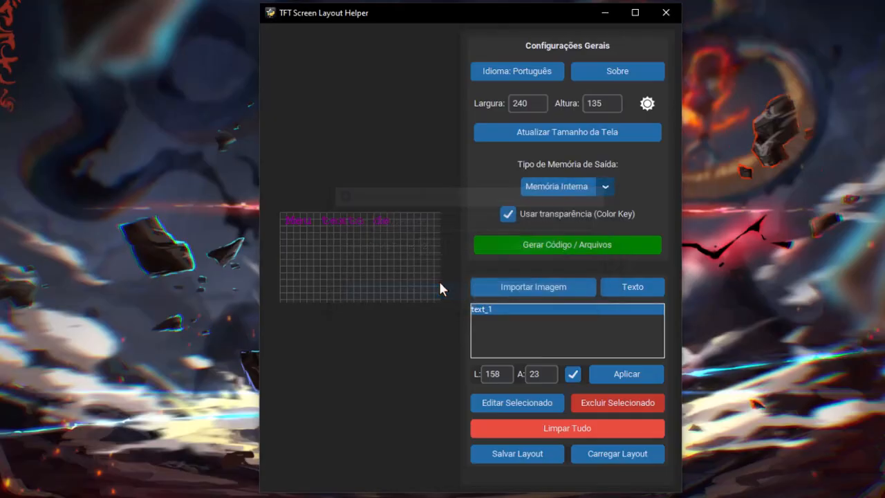
# Step: Add a second text element reading "exemplo" in white at font size 2 and place it just below the first text
pyautogui.click(642, 291)
pyautogui.write('exemplo')
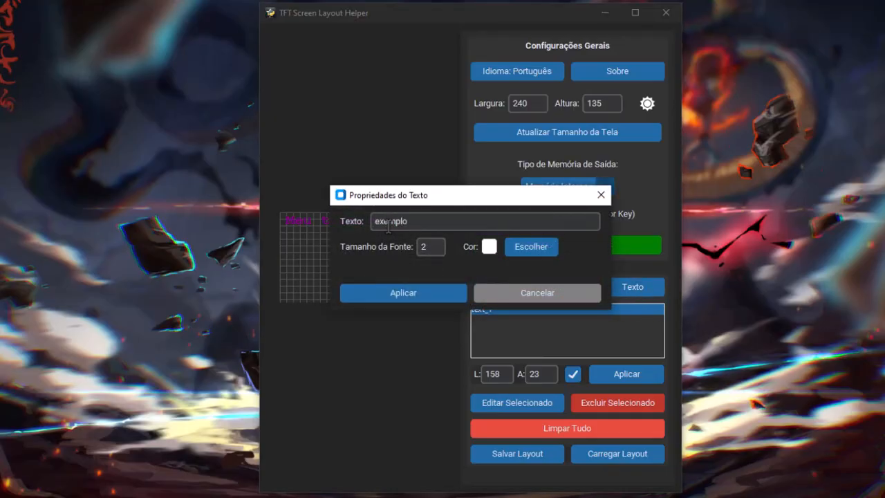
pyautogui.click(404, 291)
pyautogui.moveTo(413, 269); pyautogui.dragTo(352, 232)
# Step: Set the "Meu texto de" and "exemplo" texts to font size 1 and place them side by side near the canvas's upper edge
pyautogui.click(348, 220)
pyautogui.doubleClick(353, 221)
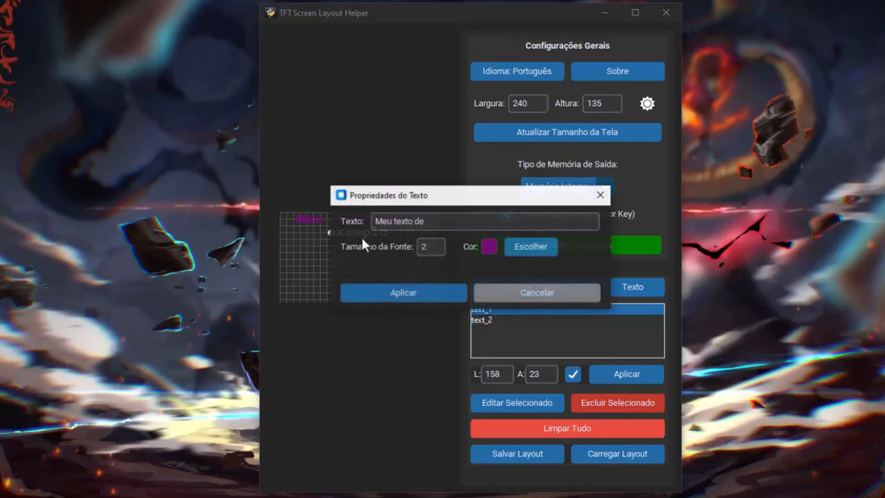
pyautogui.press('Escape')
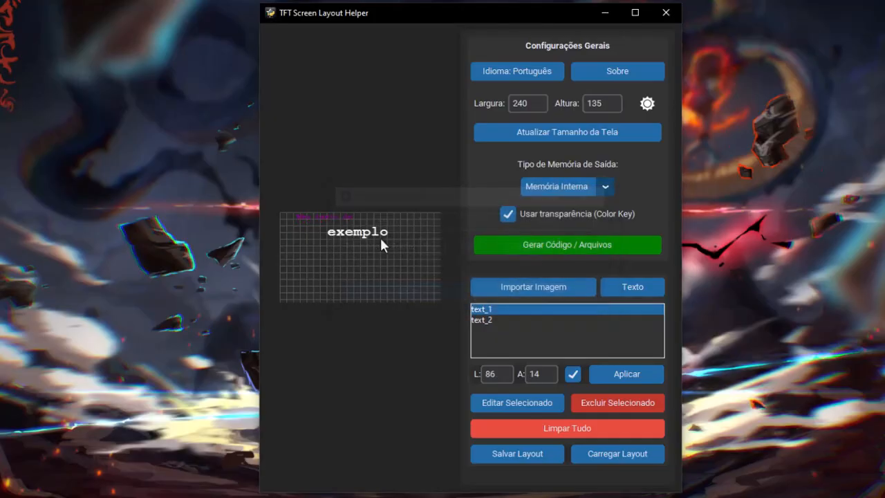
pyautogui.doubleClick(372, 236)
pyautogui.doubleClick(423, 247)
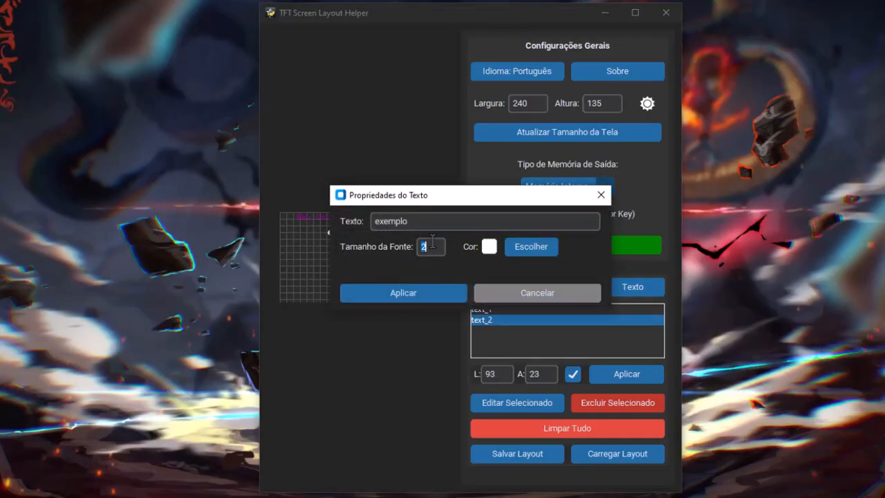
pyautogui.write('1')
pyautogui.press('Return')
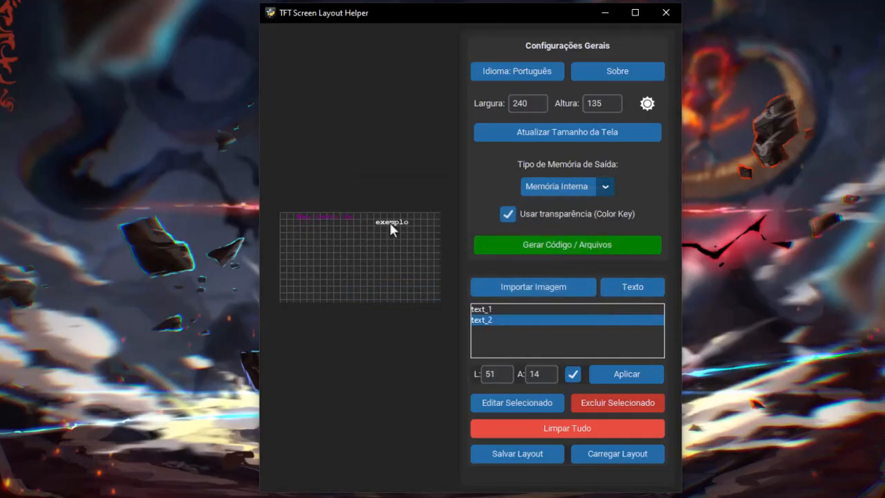
pyautogui.click(327, 219)
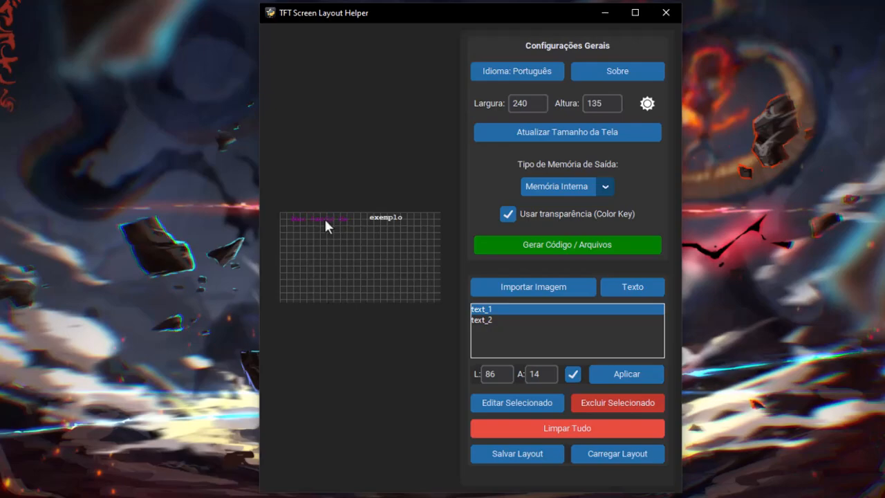
pyautogui.moveTo(393, 218); pyautogui.dragTo(385, 222)
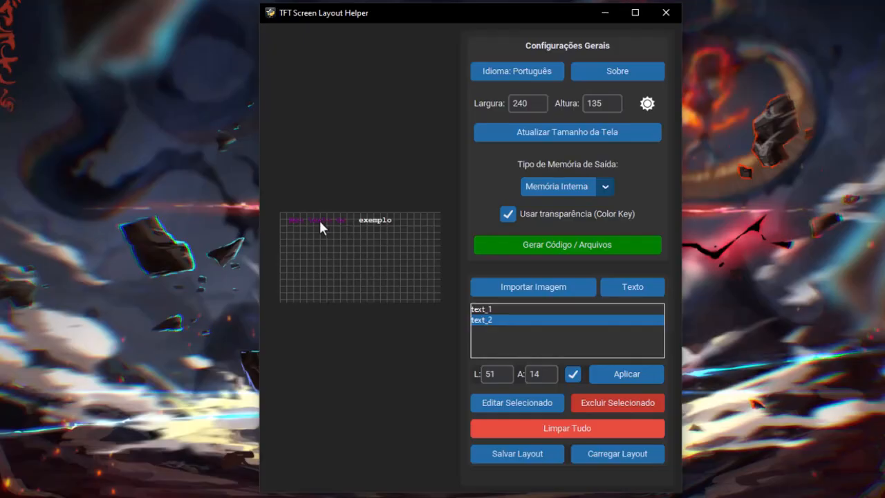
# Step: Import the bluetooth image from the assets/icons folder of ESP32 Screen Layout Helper
pyautogui.click(523, 286)
pyautogui.click(379, 56)
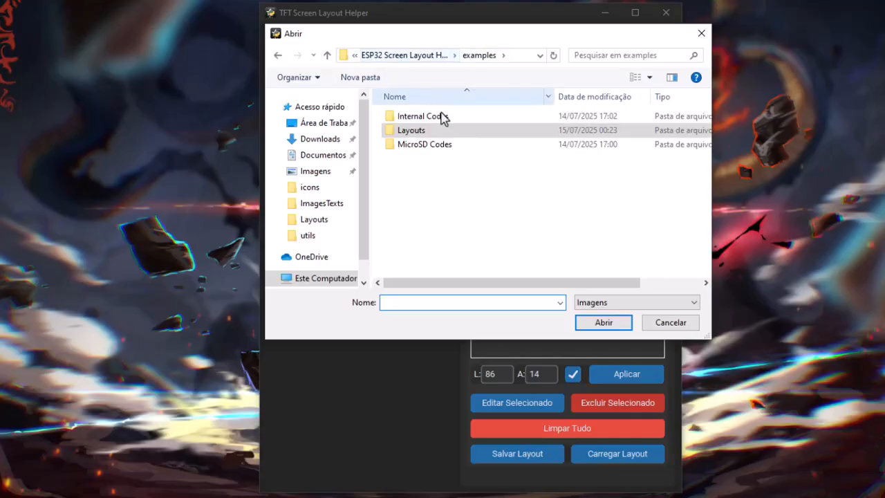
pyautogui.click(425, 58)
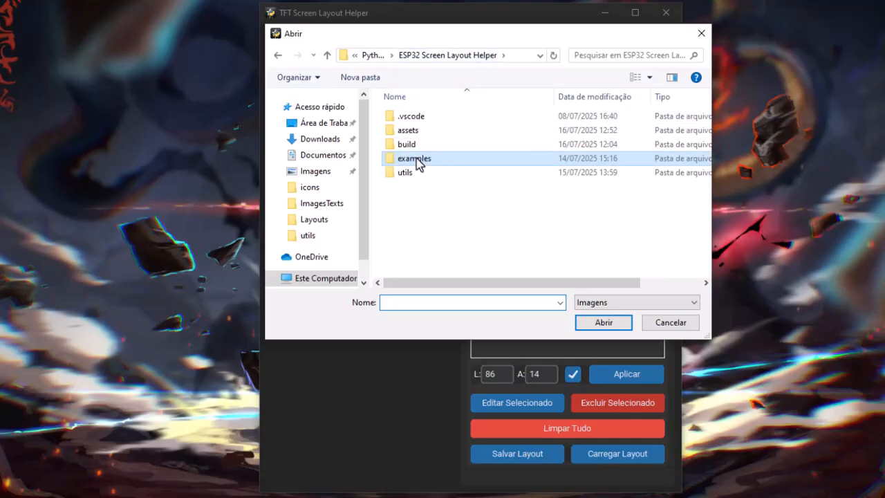
pyautogui.doubleClick(414, 136)
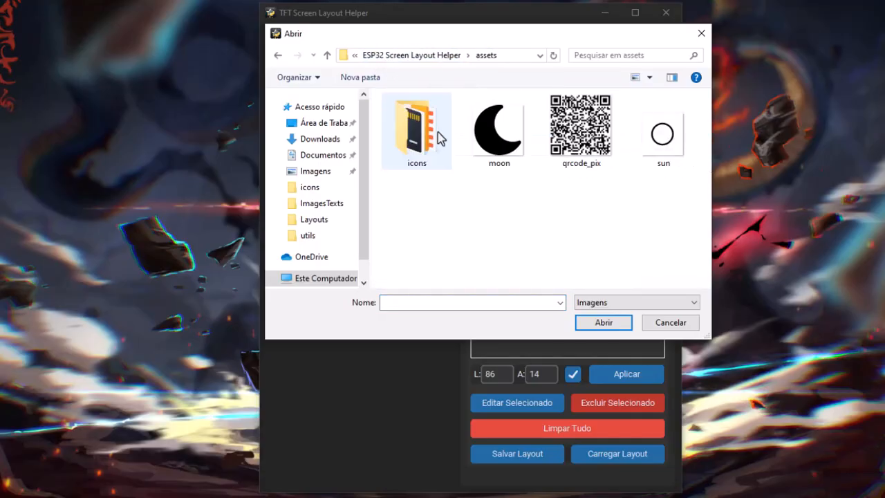
pyautogui.doubleClick(438, 137)
pyautogui.click(512, 128)
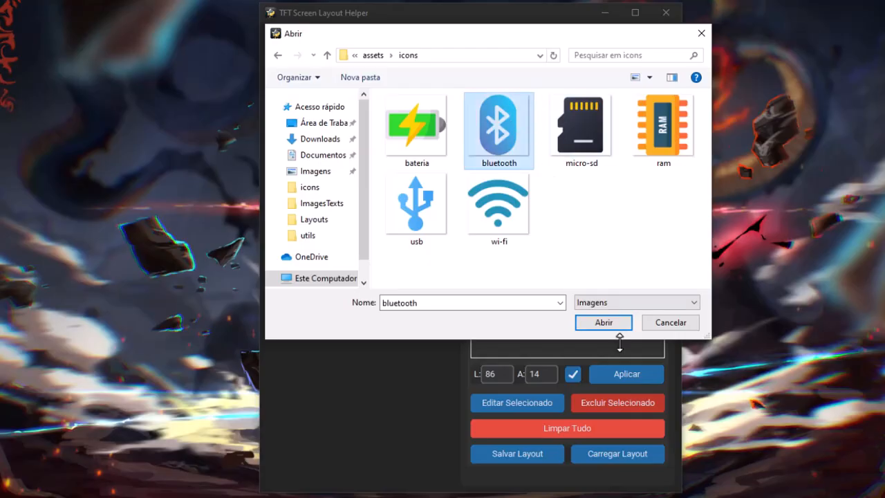
pyautogui.click(593, 322)
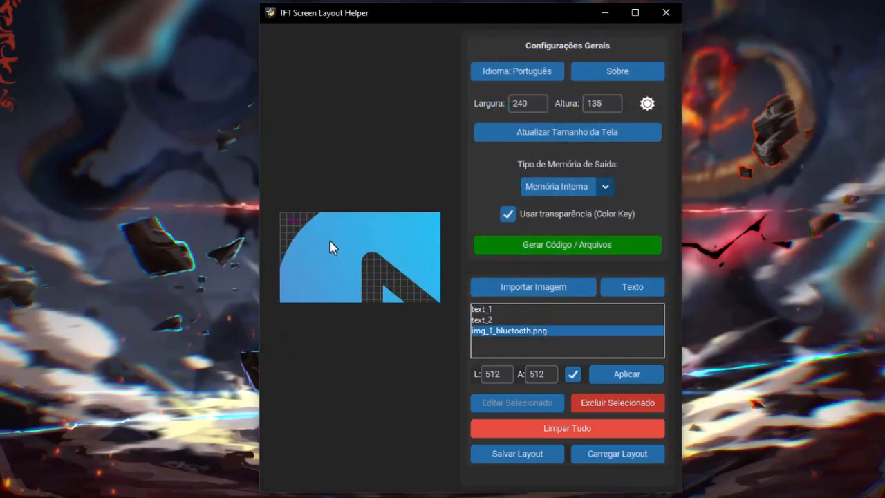
# Step: Resize the Bluetooth image proportionally to 50 by 50
pyautogui.doubleClick(512, 377)
pyautogui.click(505, 374)
pyautogui.click(552, 374)
pyautogui.doubleClick(501, 374)
pyautogui.write('50')
pyautogui.press('Return')
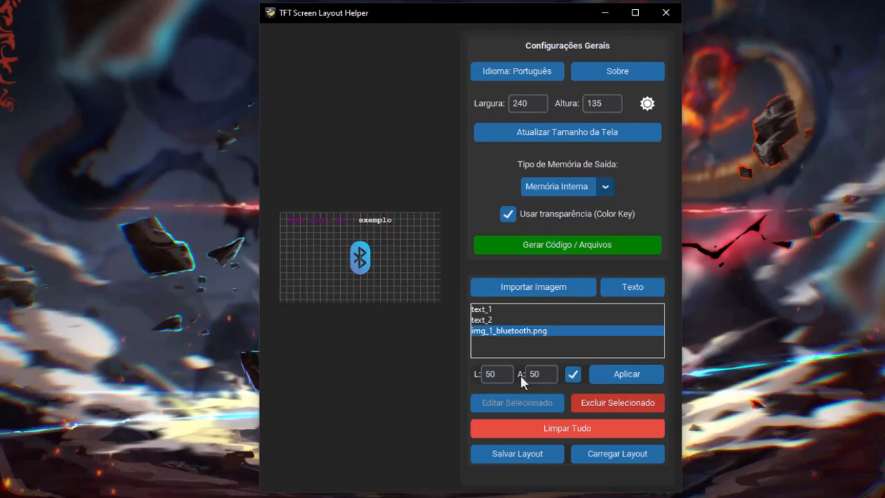
# Step: Turn off proportional resizing and stretch the Bluetooth image to a height of 200
pyautogui.click(566, 377)
pyautogui.moveTo(544, 374); pyautogui.dragTo(503, 371)
pyautogui.press('Return')
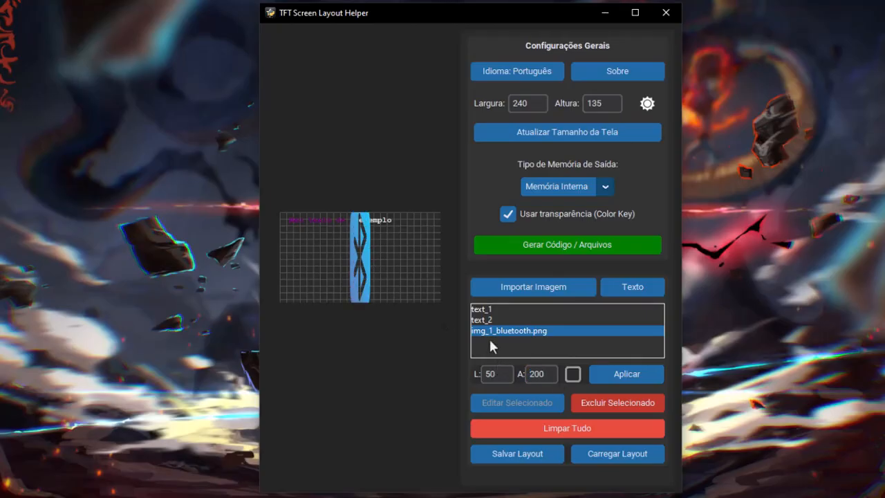
# Step: Set the Bluetooth image's height back to 50
pyautogui.doubleClick(547, 374)
pyautogui.write('50')
pyautogui.press('Return')
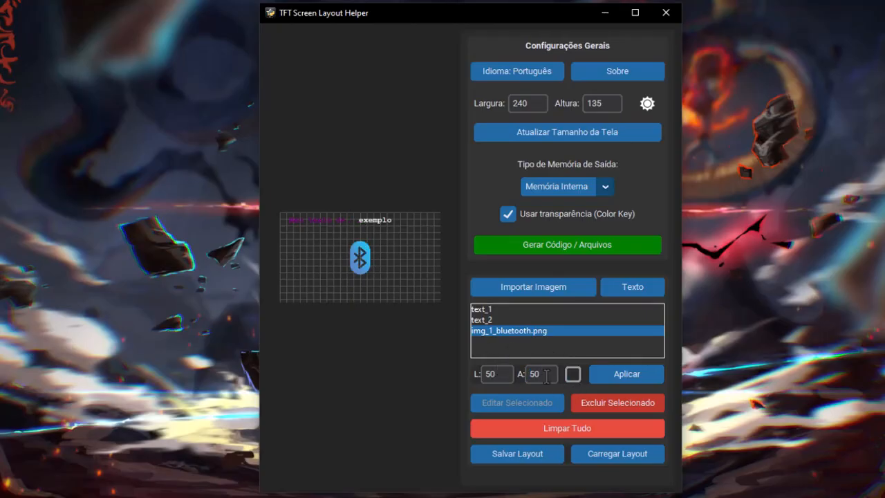
# Step: Generate the internal-memory code and check its estimated flash usage and image data array
pyautogui.click(547, 249)
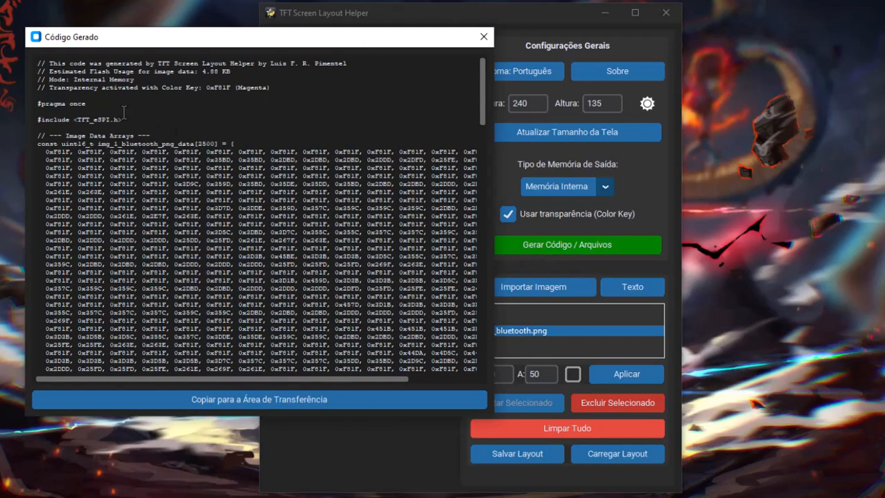
pyautogui.moveTo(232, 71); pyautogui.dragTo(204, 65)
pyautogui.click(237, 72)
pyautogui.scroll(-5, 275, 182)
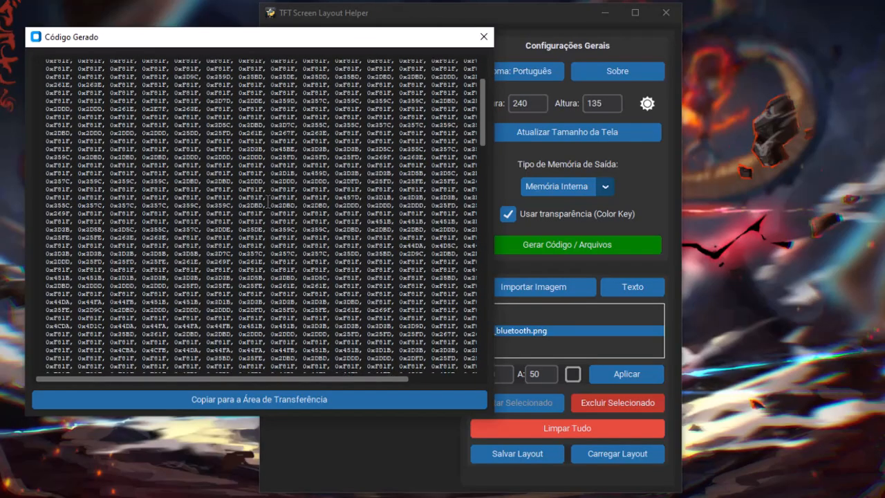
pyautogui.scroll(5, 269, 201)
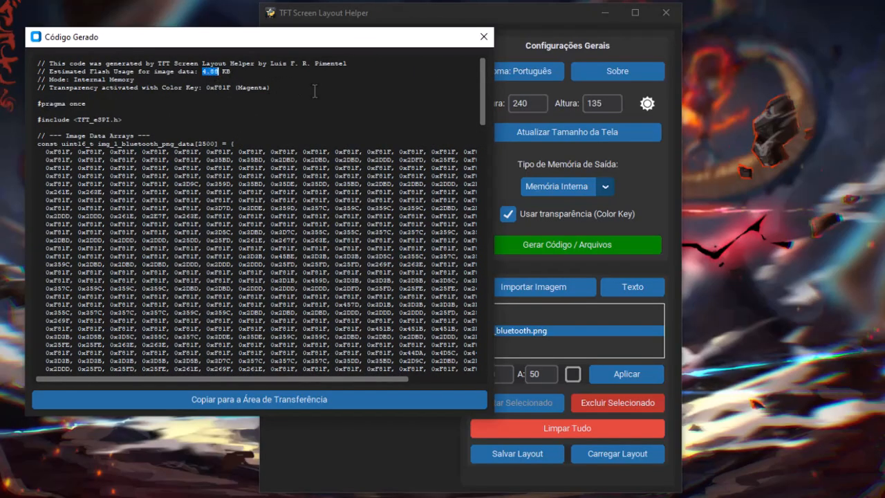
pyautogui.click(484, 37)
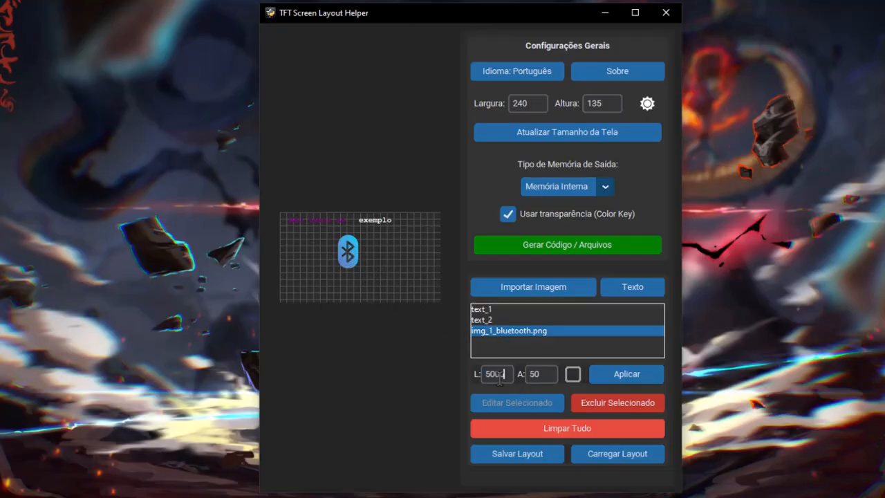
# Step: Try a width of 5000 on the Bluetooth image and set it back to 50
pyautogui.press('Return')
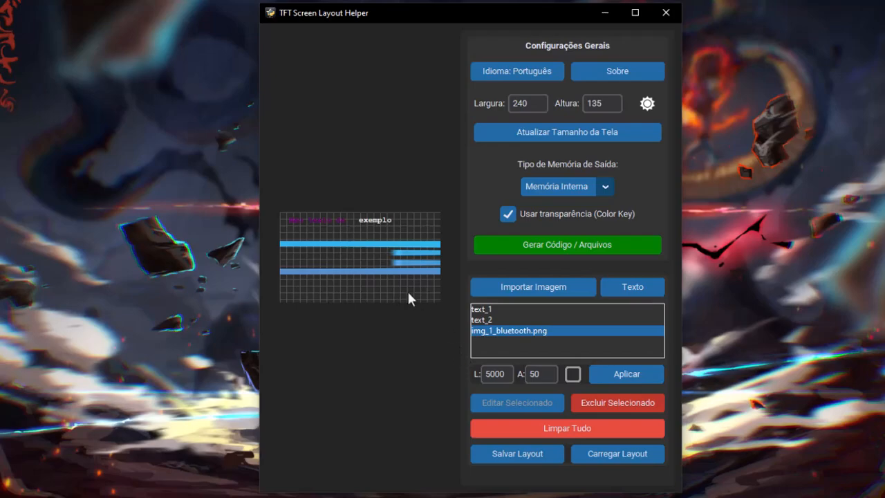
pyautogui.doubleClick(495, 376)
pyautogui.write('50')
pyautogui.press('Return')
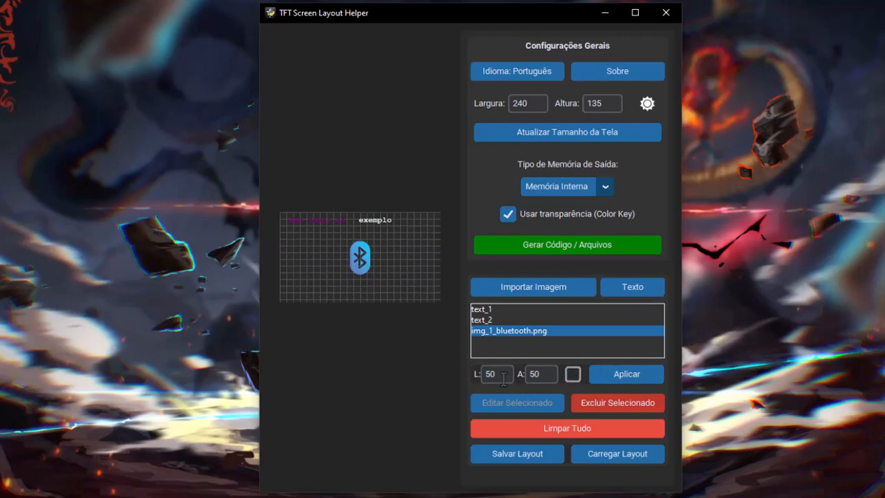
# Step: Turn proportional resizing back on and enlarge the Bluetooth image to 500 by 500
pyautogui.click(573, 374)
pyautogui.doubleClick(494, 376)
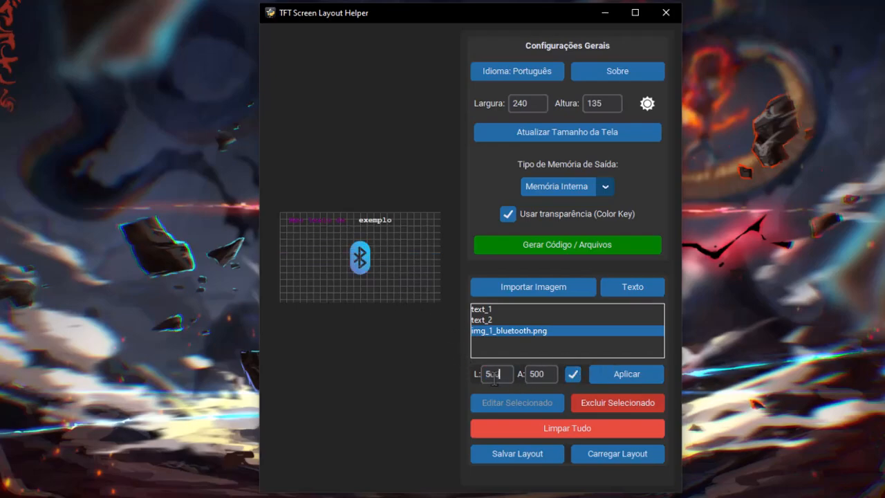
pyautogui.write('500')
pyautogui.press('Return')
# Step: Generate the code for the enlarged Bluetooth image and check its estimated flash usage
pyautogui.click(586, 245)
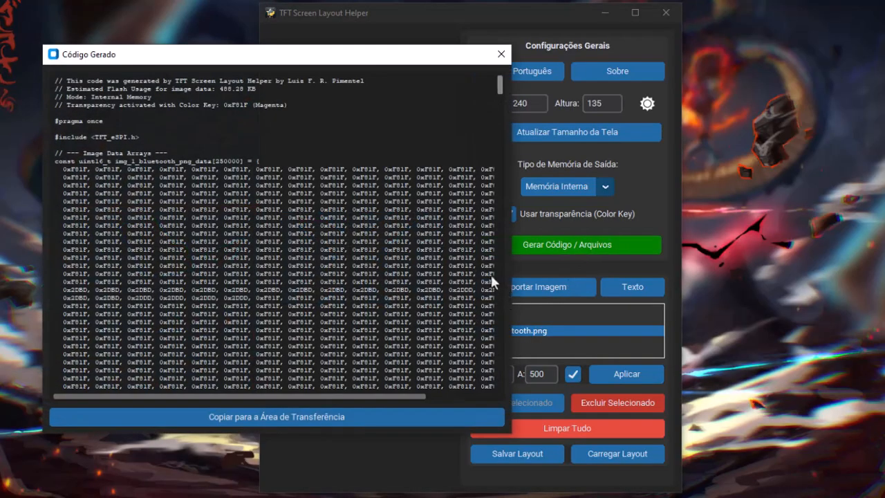
pyautogui.moveTo(220, 89); pyautogui.dragTo(241, 88)
pyautogui.click(256, 89)
pyautogui.click(502, 54)
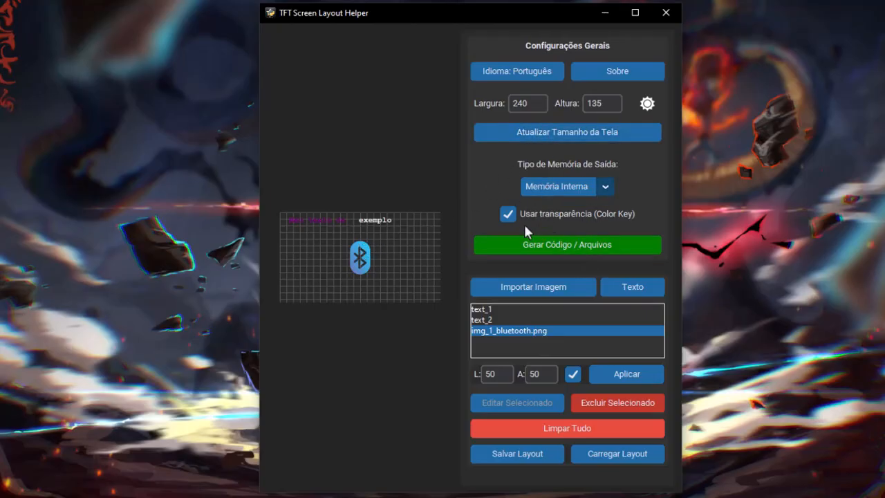
# Step: Switch the output memory type to Micro SD and clear all elements from the layout
pyautogui.click(550, 188)
pyautogui.click(564, 224)
pyautogui.click(594, 430)
pyautogui.click(478, 304)
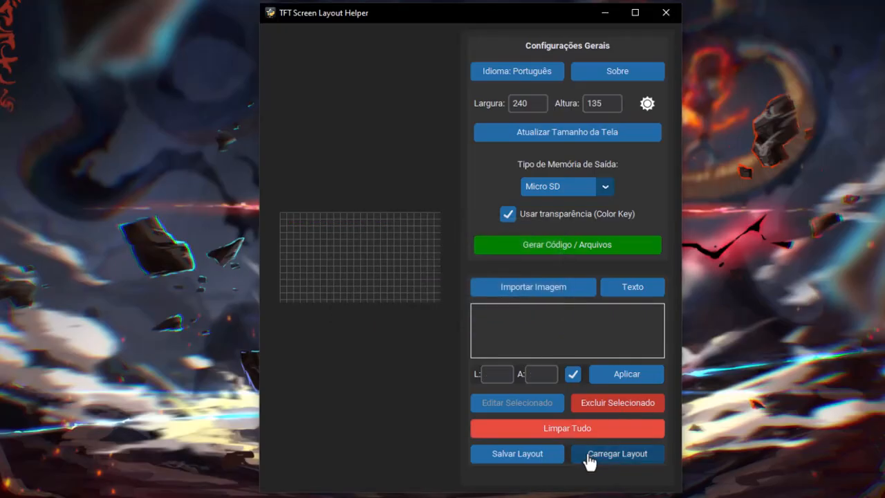
# Step: Load the saved TelaInicialInternal layout from the examples/Layouts folder
pyautogui.click(588, 457)
pyautogui.click(450, 143)
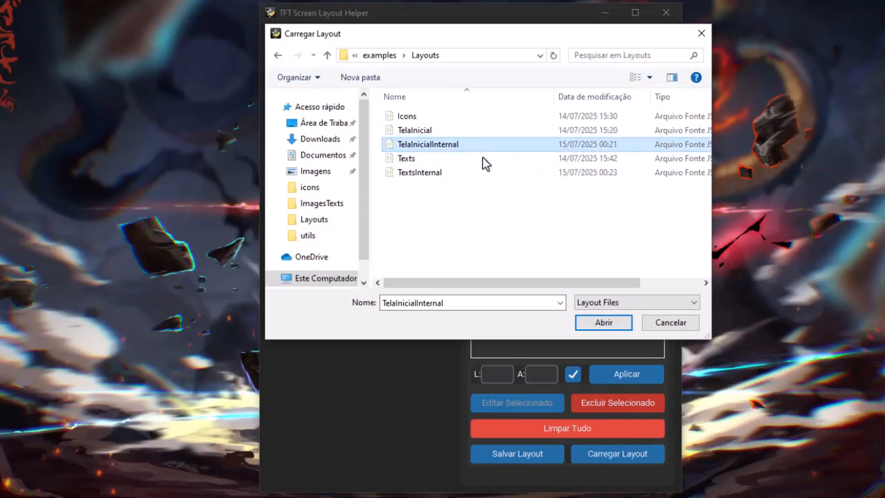
pyautogui.doubleClick(422, 146)
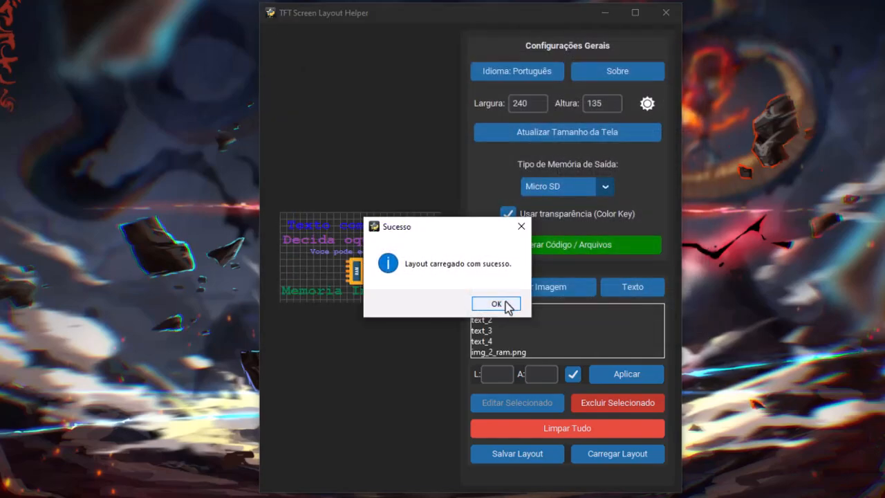
pyautogui.click(497, 304)
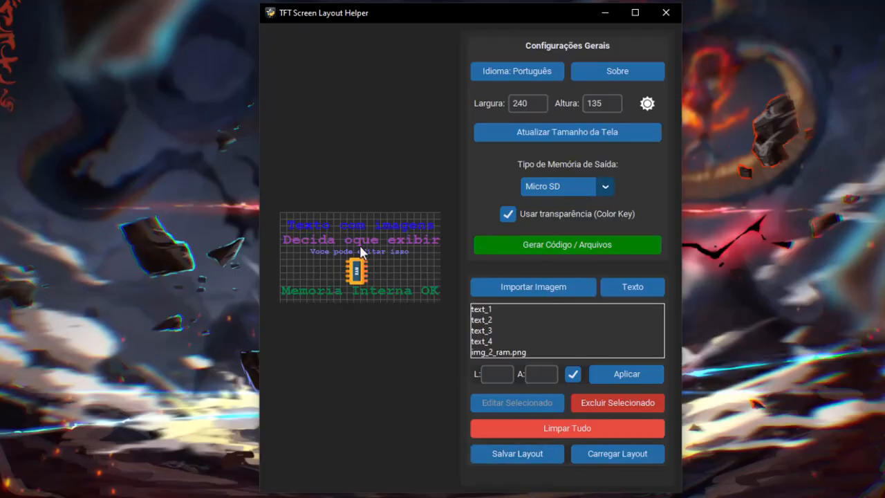
pyautogui.click(517, 457)
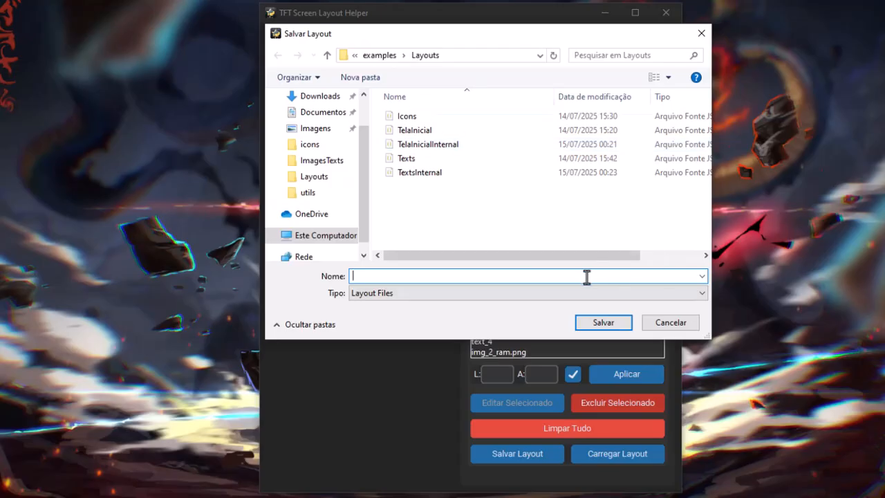
pyautogui.click(670, 324)
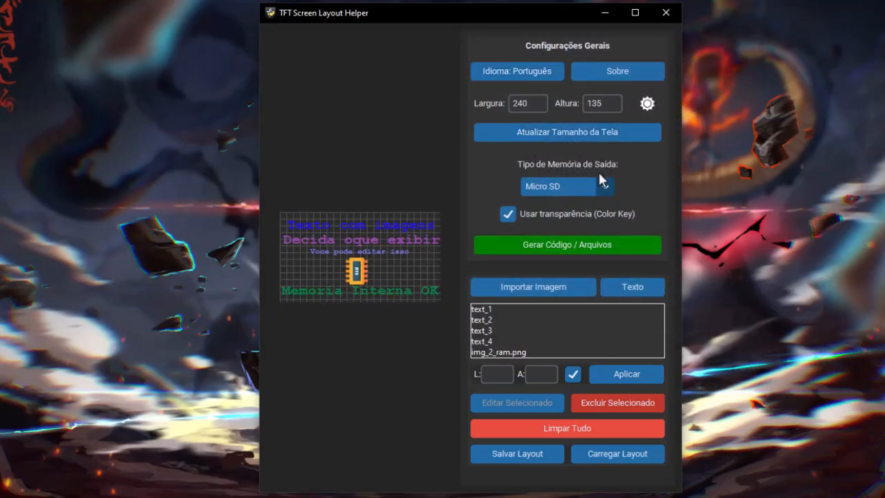
pyautogui.click(518, 453)
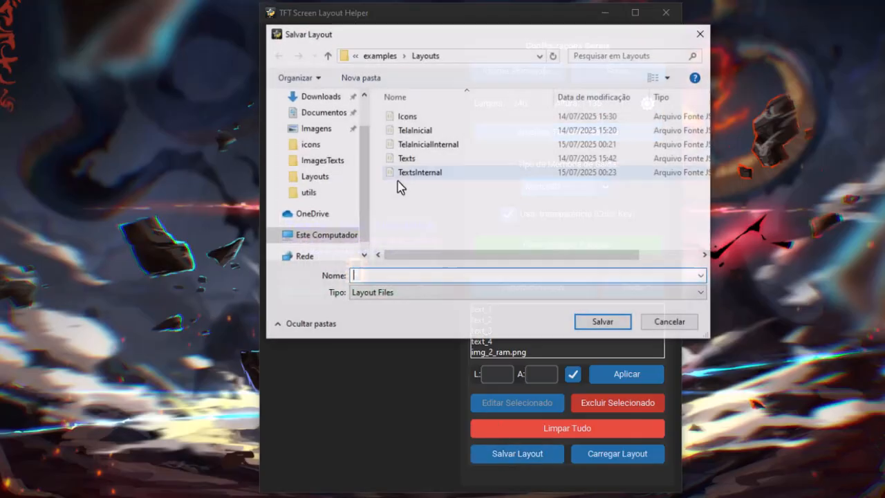
pyautogui.moveTo(556, 256); pyautogui.dragTo(642, 190)
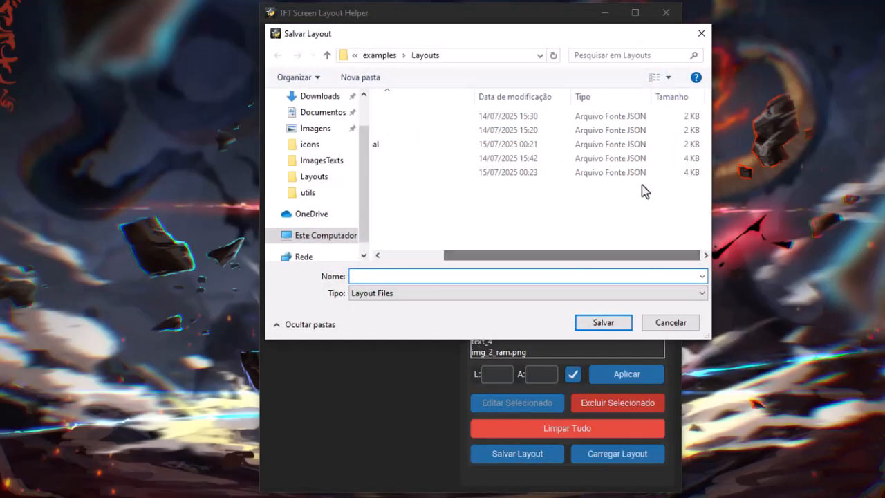
pyautogui.moveTo(480, 256); pyautogui.dragTo(386, 253)
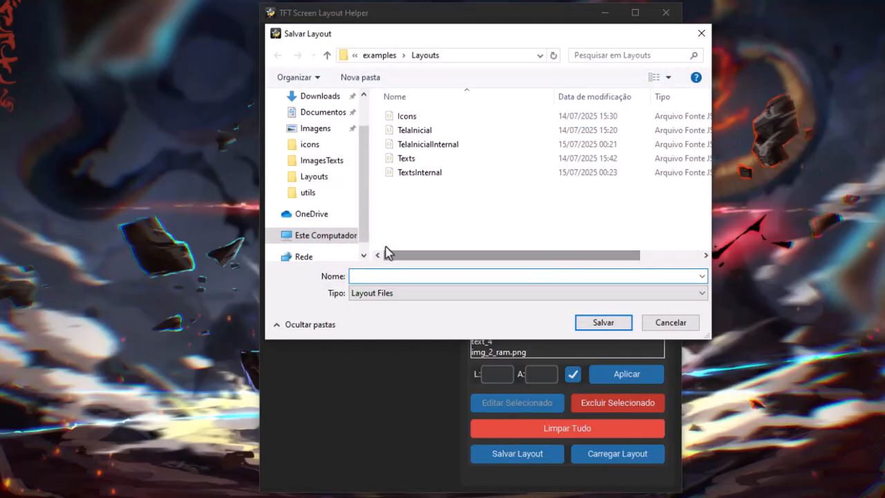
pyautogui.click(648, 322)
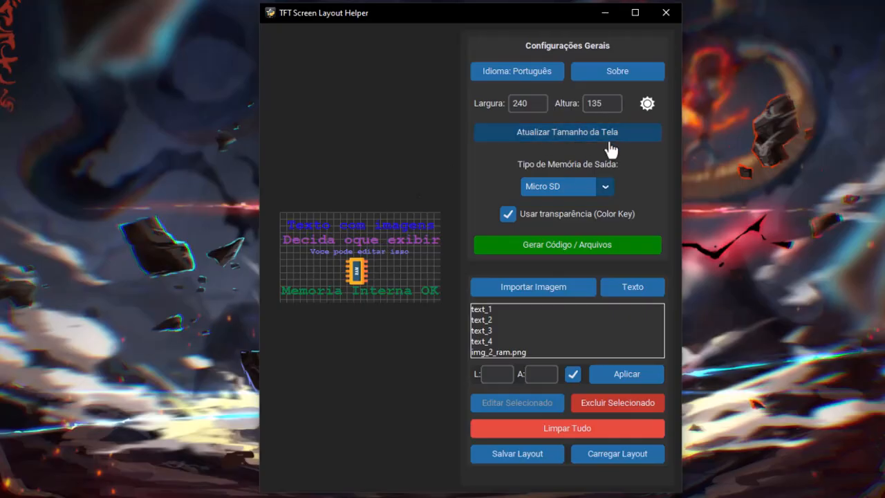
# Step: Start generating the Micro SD output files and create a new folder named Exemplo inside examples/MicroSD Codes
pyautogui.click(533, 247)
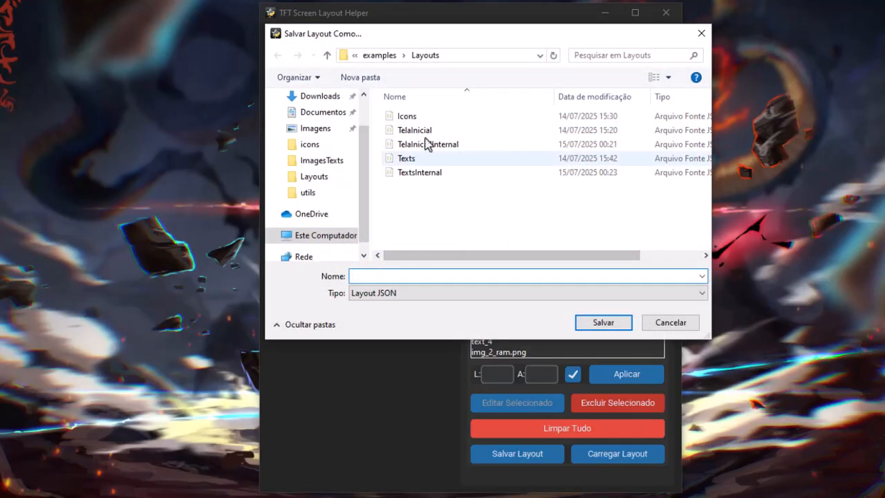
pyautogui.click(371, 56)
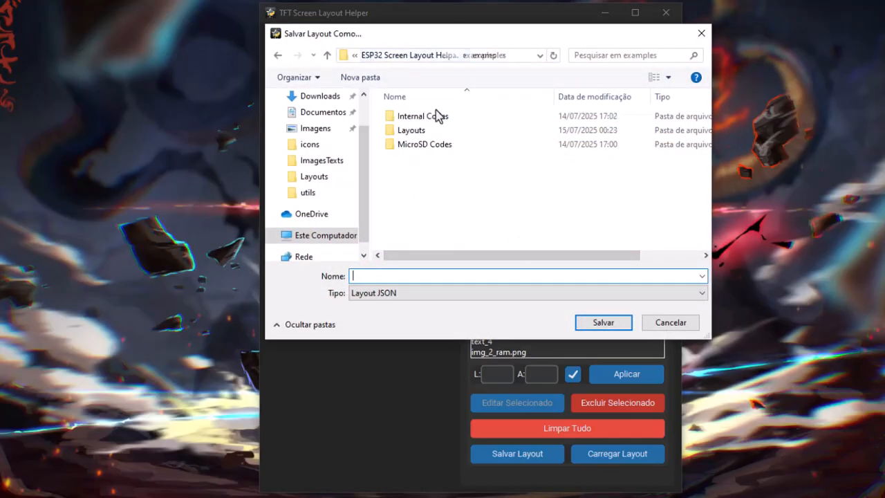
pyautogui.click(423, 151)
pyautogui.doubleClick(422, 147)
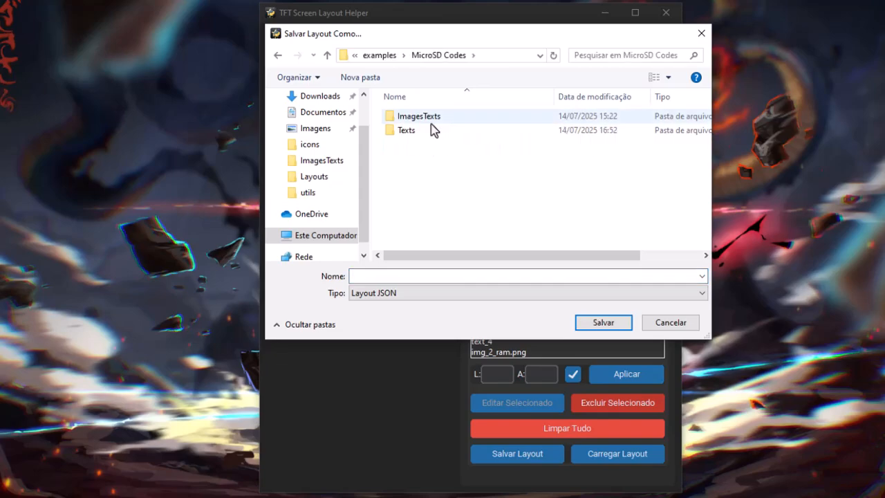
pyautogui.rightClick(398, 188)
pyautogui.moveTo(484, 369)
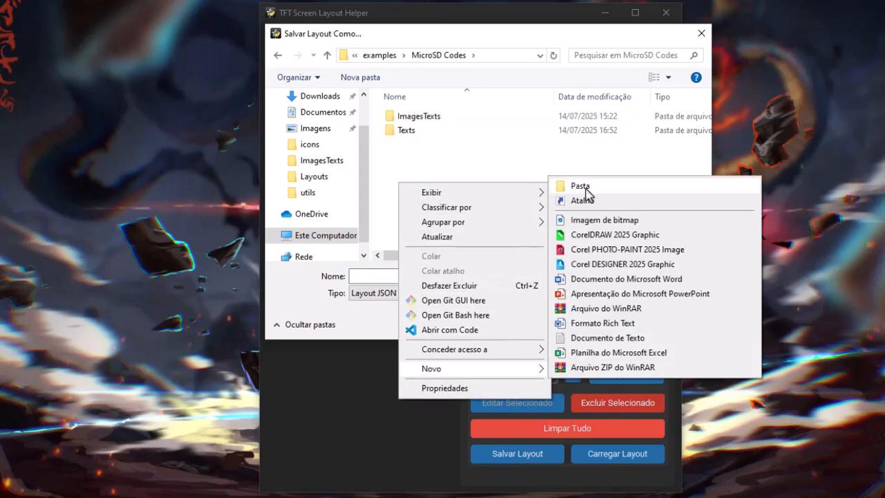
pyautogui.click(581, 188)
pyautogui.write('Exemplo')
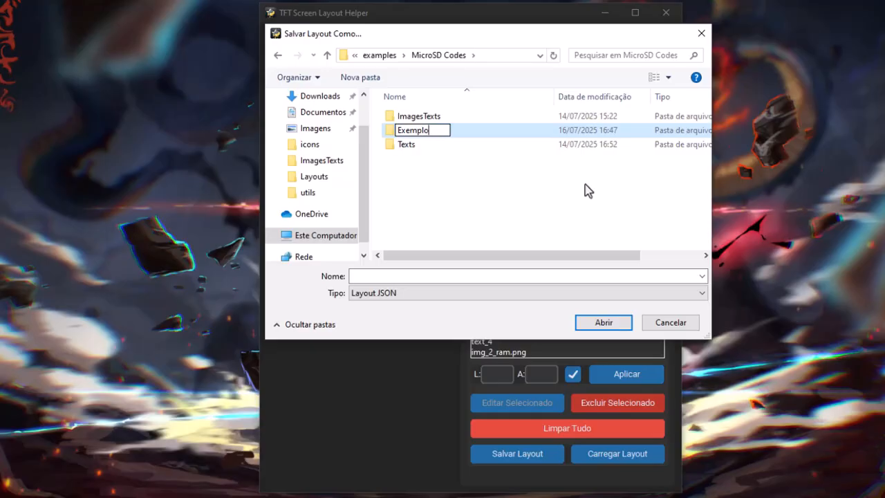
pyautogui.press('Return')
# Step: Save the generated Micro SD files in the Exemplo folder under the name MeuXemplo
pyautogui.click(526, 278)
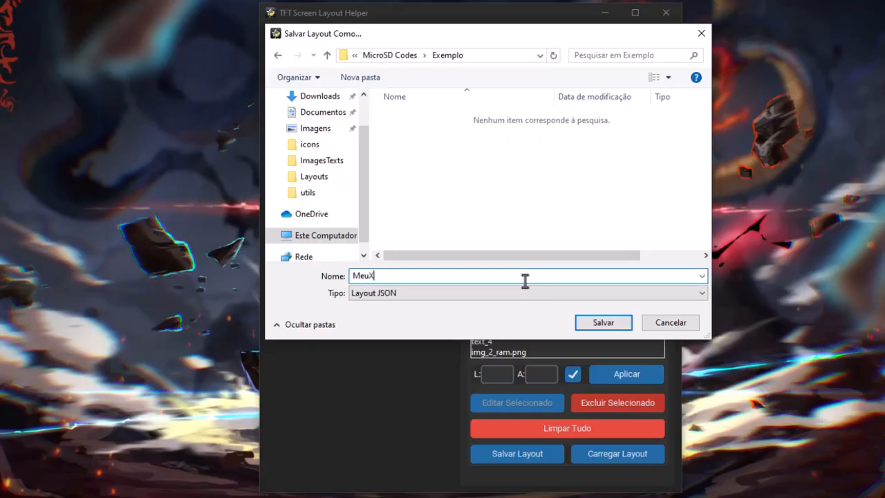
pyautogui.write('MeuXemplo')
pyautogui.press('Return')
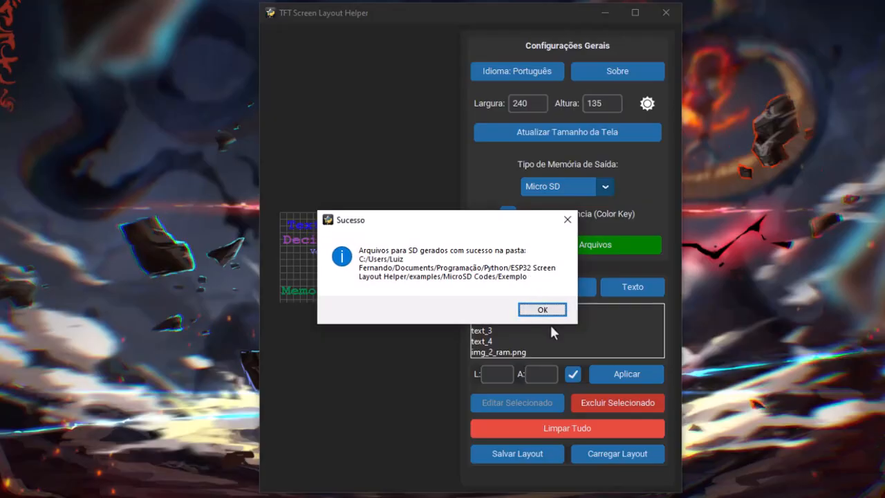
pyautogui.click(543, 310)
# Step: Switch to File Explorer, open examples/MicroSD Codes/Exemplo and select the exported ram image file
pyautogui.moveTo(282, 491)
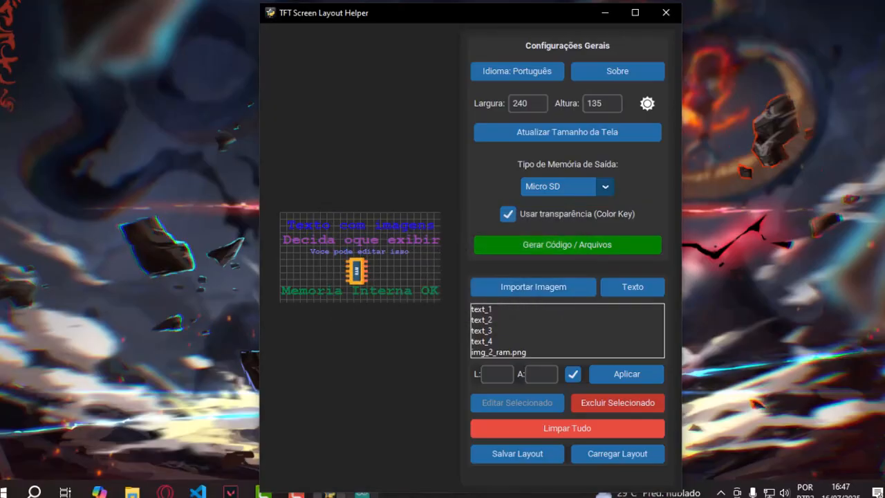
pyautogui.click(133, 492)
pyautogui.doubleClick(243, 164)
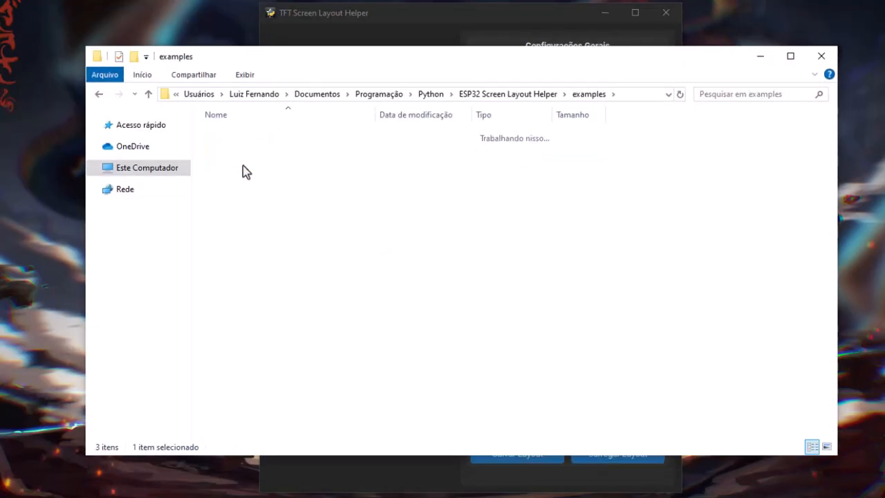
pyautogui.doubleClick(236, 137)
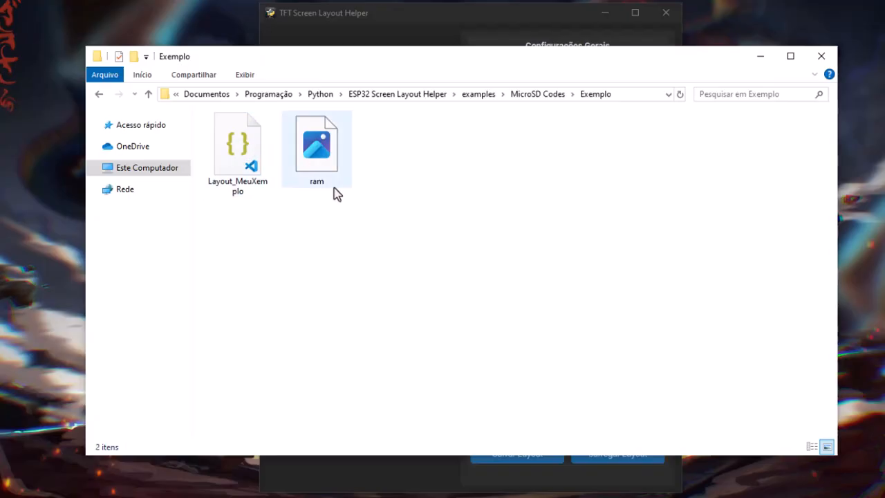
pyautogui.click(330, 168)
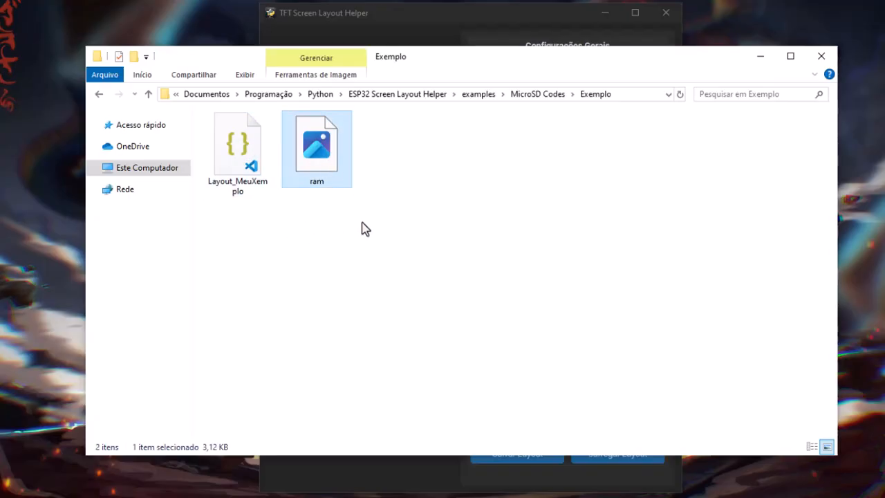
# Step: Open Layout_MeuXemplo in VS Code, dismiss the Git repository notification and expand the editor to the full window
pyautogui.click(250, 158)
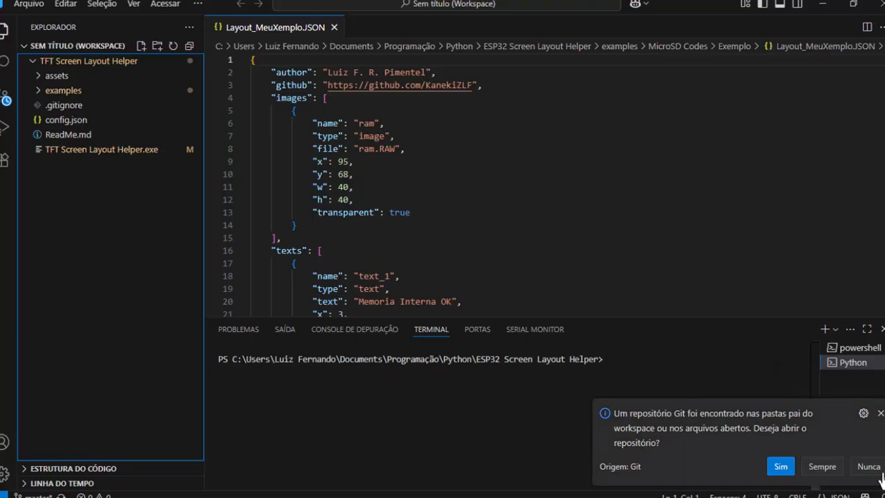
pyautogui.click(880, 412)
pyautogui.doubleClick(275, 27)
# Step: Examine the ram image entry in the JSON, including its x/y position, width, height and transparency setting
pyautogui.click(264, 143)
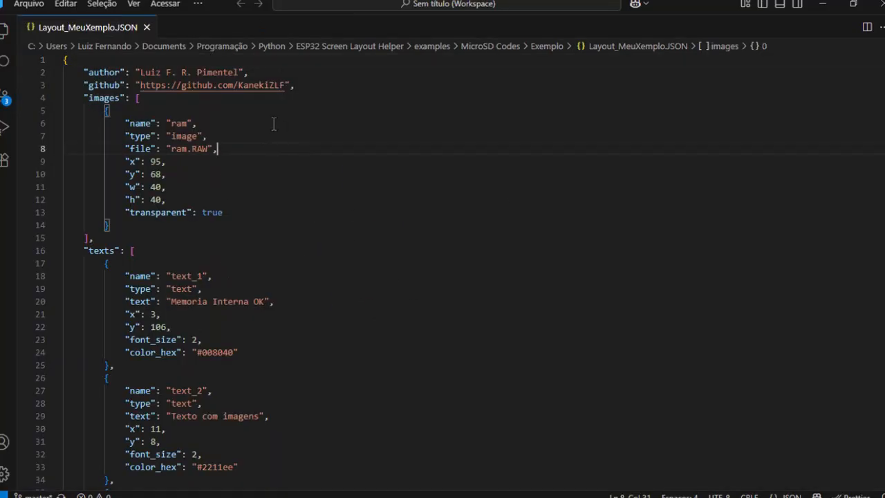
pyautogui.scroll(-2, 276, 121)
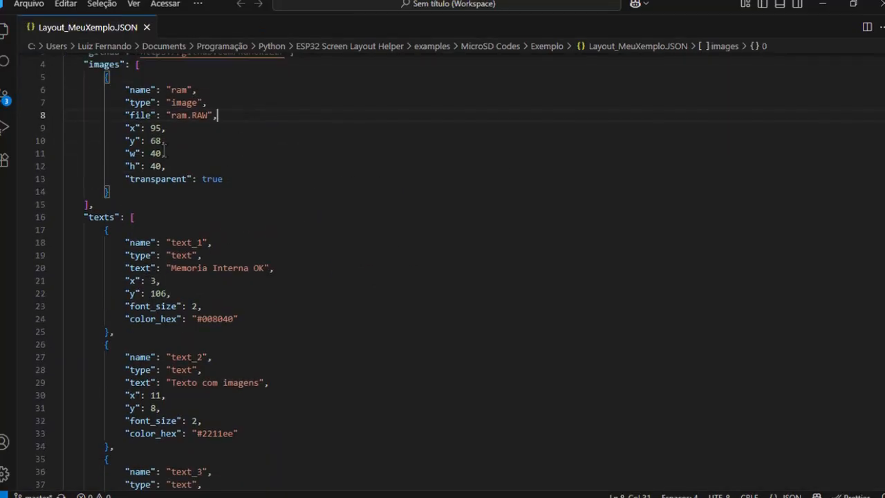
pyautogui.moveTo(166, 142); pyautogui.dragTo(117, 134)
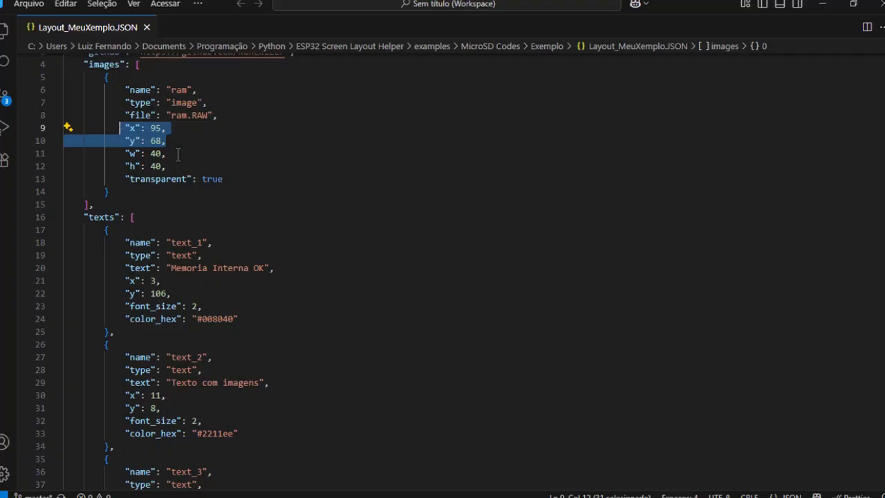
pyautogui.moveTo(178, 153); pyautogui.dragTo(125, 166)
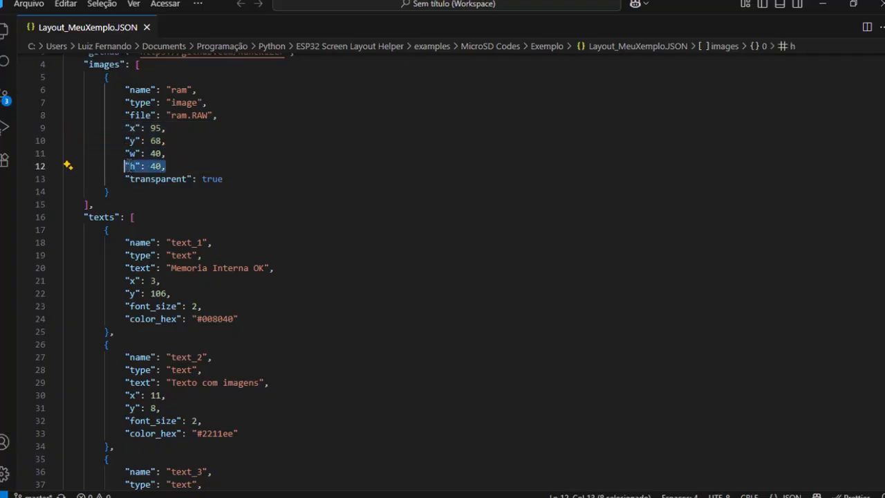
pyautogui.moveTo(244, 181); pyautogui.dragTo(60, 180)
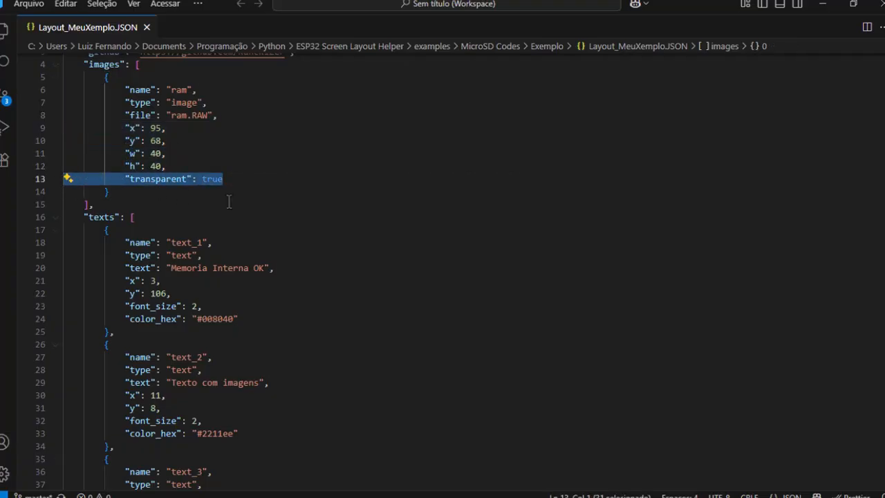
pyautogui.scroll(-2, 229, 201)
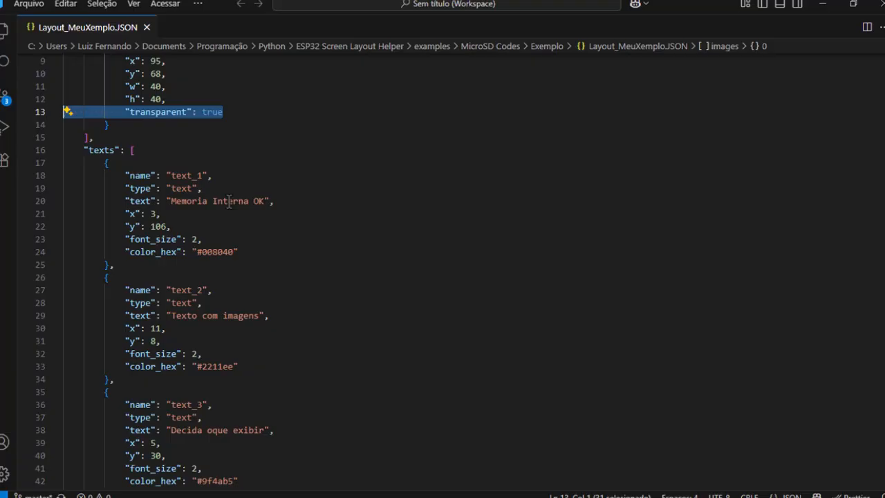
# Step: Compare the images and texts sections of the layout JSON by highlighting their key names
pyautogui.doubleClick(111, 149)
pyautogui.scroll(3, 208, 230)
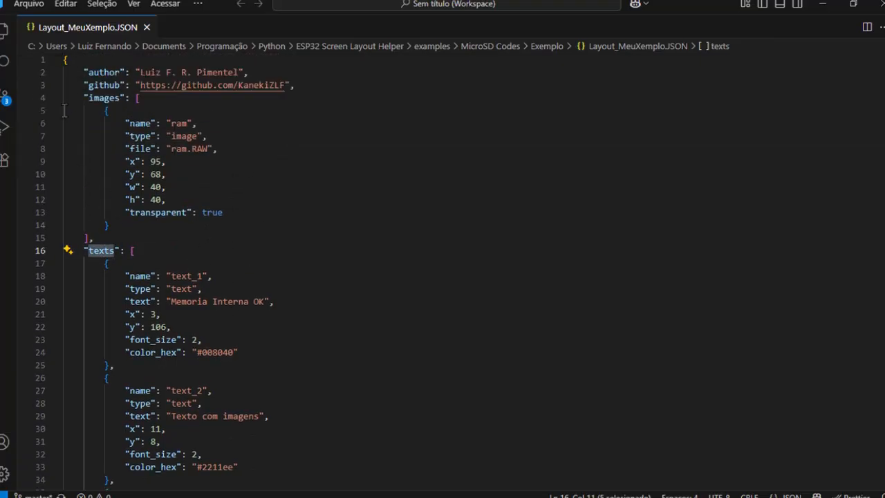
pyautogui.doubleClick(104, 98)
pyautogui.doubleClick(110, 251)
# Step: Examine the text_1 and text_2 entries in the texts section, including their name lines and the color_hex of text_1
pyautogui.scroll(-2, 237, 282)
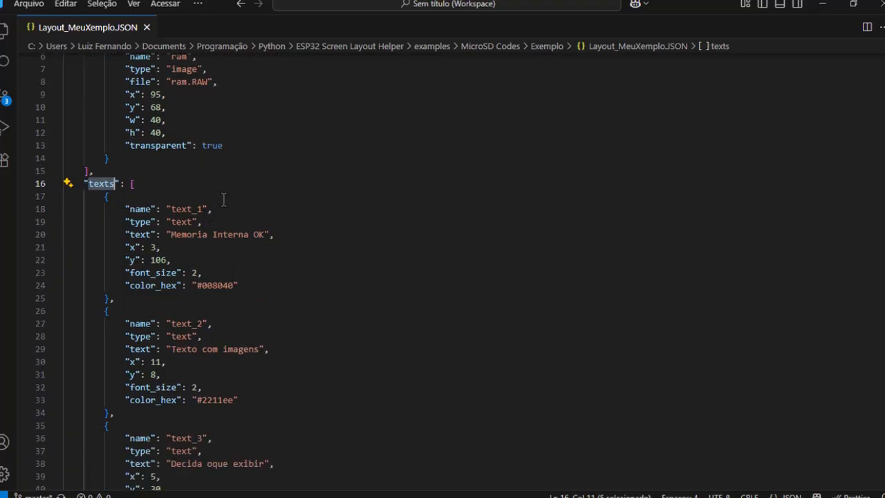
pyautogui.moveTo(218, 209); pyautogui.dragTo(128, 208)
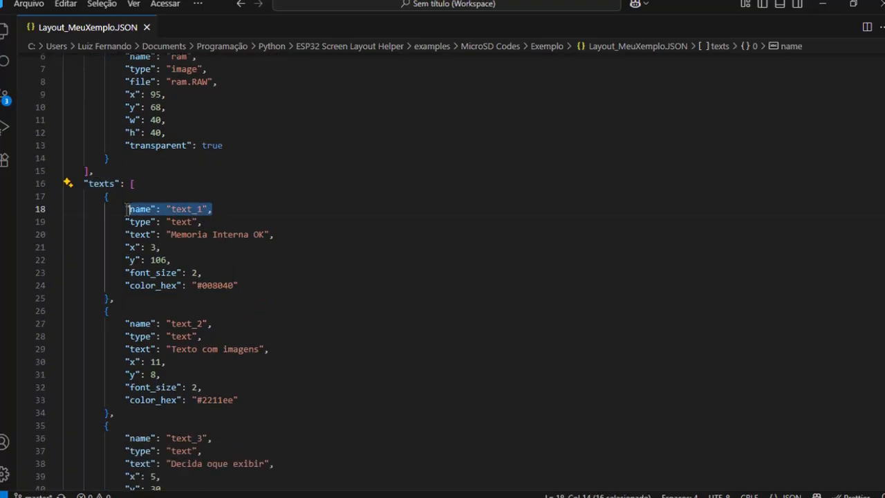
pyautogui.doubleClick(188, 211)
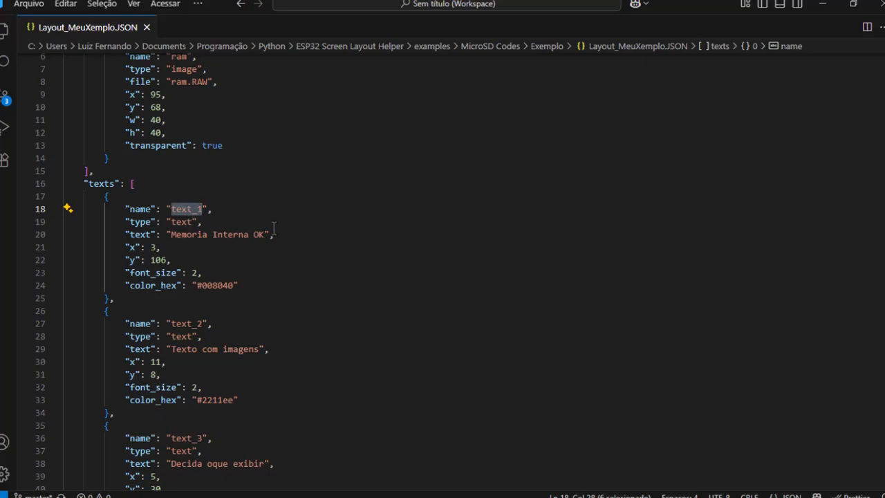
pyautogui.doubleClick(109, 184)
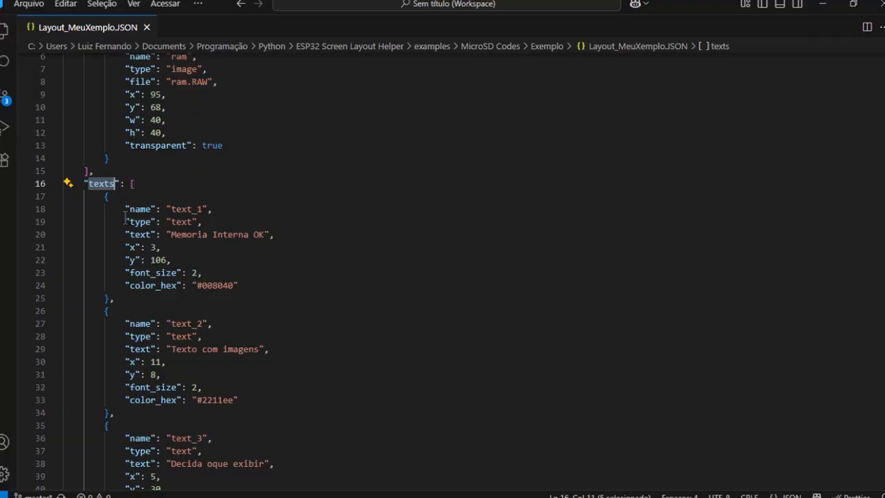
pyautogui.moveTo(113, 299); pyautogui.dragTo(100, 197)
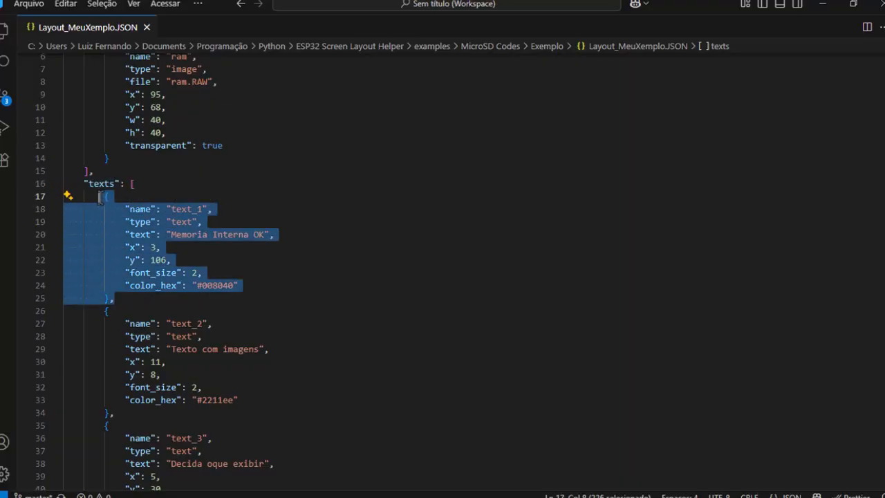
pyautogui.moveTo(218, 209); pyautogui.dragTo(128, 208)
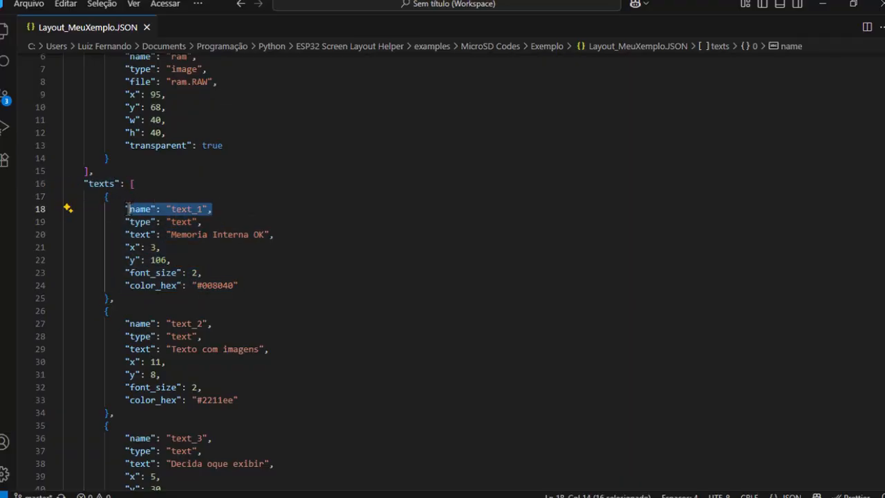
pyautogui.moveTo(216, 324); pyautogui.dragTo(119, 323)
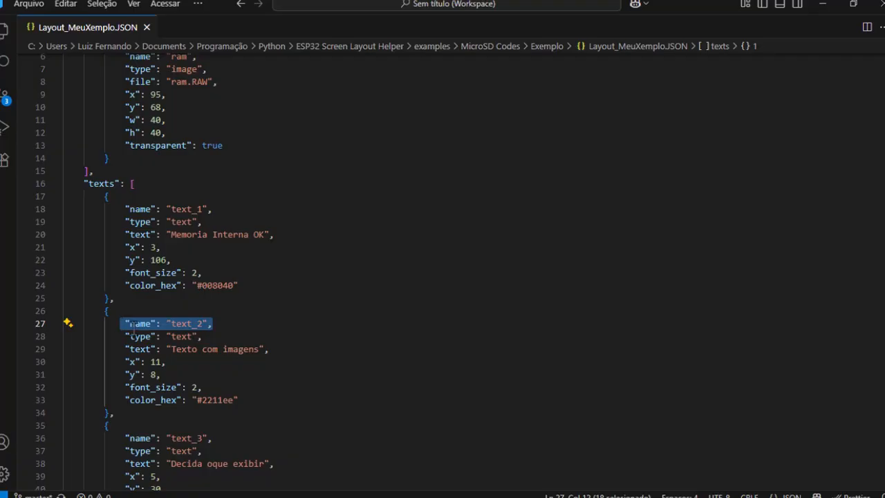
pyautogui.click(283, 289)
pyautogui.moveTo(239, 285); pyautogui.dragTo(130, 285)
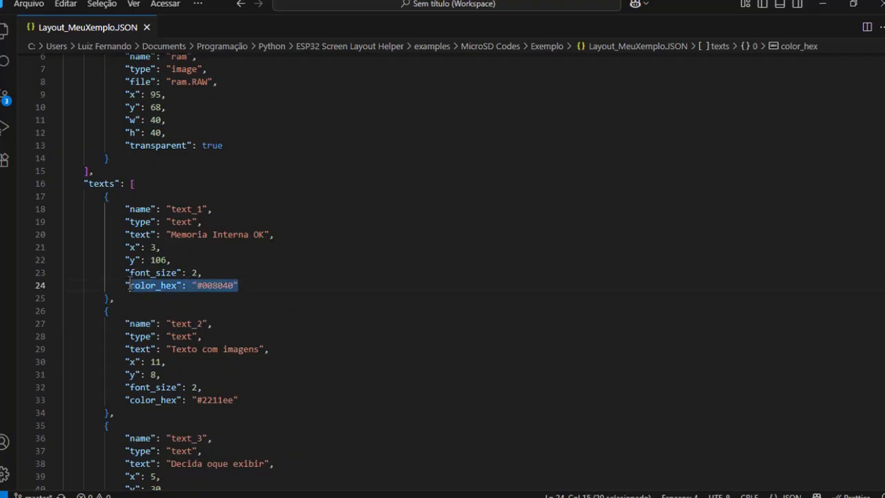
pyautogui.moveTo(130, 284); pyautogui.dragTo(125, 285)
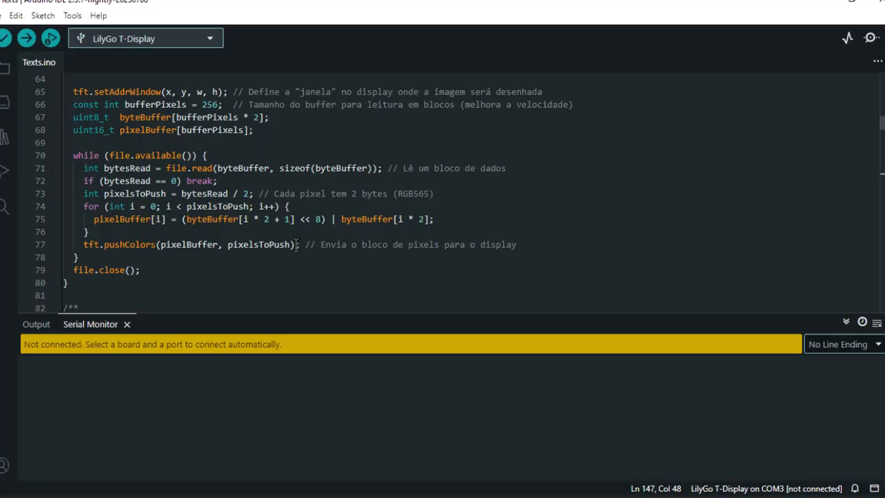
# Step: Look over the opening description and library includes of the Texts.ino sketch in Arduino IDE
pyautogui.scroll(18, 296, 245)
pyautogui.scroll(5, 296, 245)
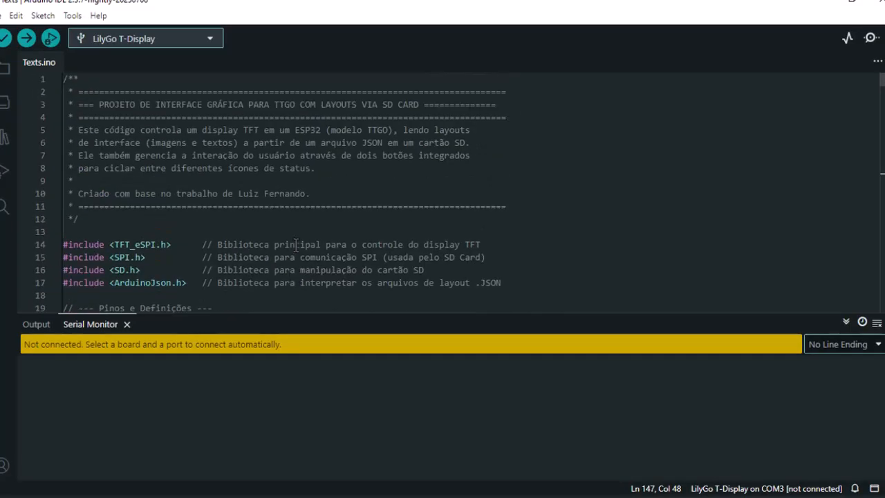
pyautogui.click(814, 6)
# Step: Put the VS Code window with the layout JSON away and return to TFT Screen Layout Helper
pyautogui.click(745, 55)
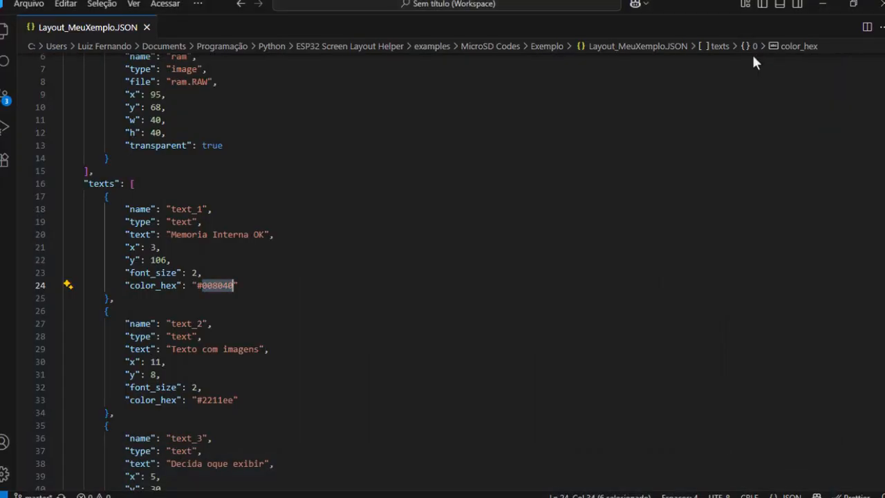
pyautogui.click(353, 381)
pyautogui.click(822, 3)
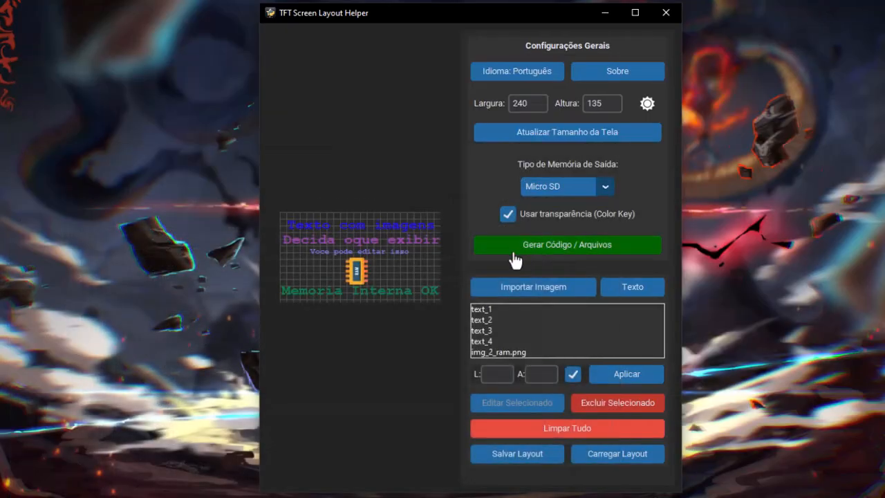
pyautogui.moveTo(257, 490)
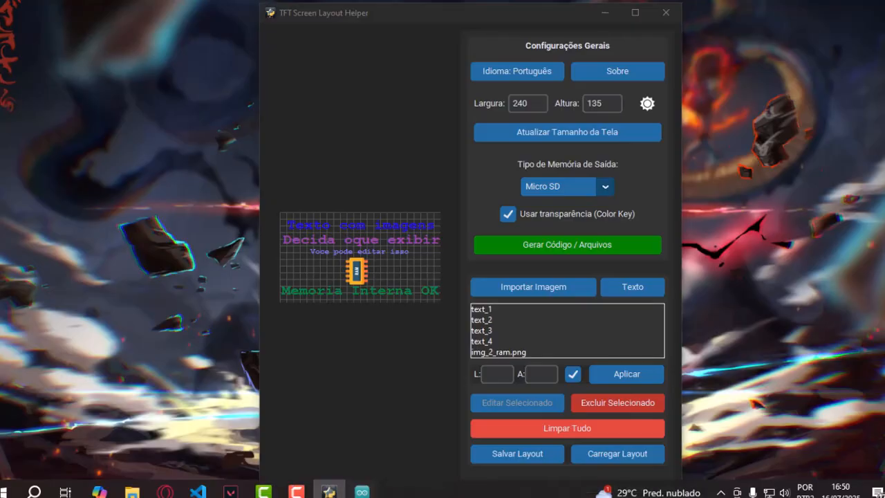
pyautogui.moveTo(360, 489)
pyautogui.click(295, 436)
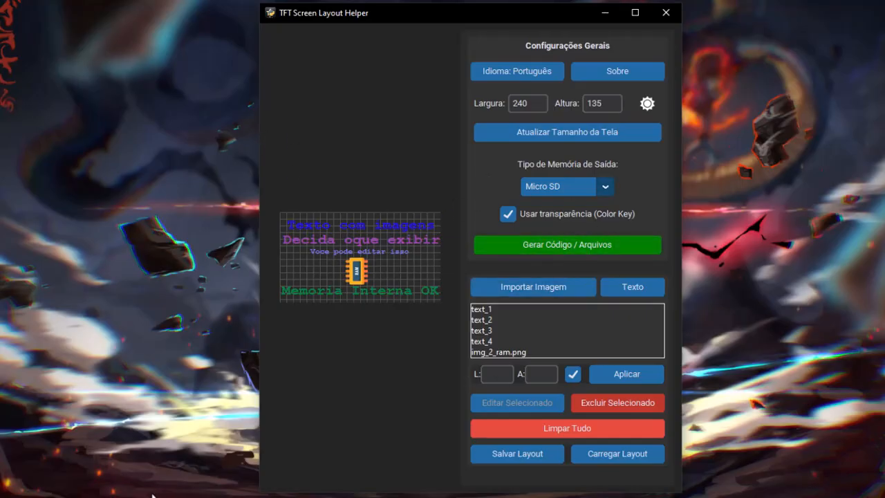
# Step: Switch to File Explorer and open the SD Files folder inside MicroSD Codes/Texts to view the example card files
pyautogui.click(134, 488)
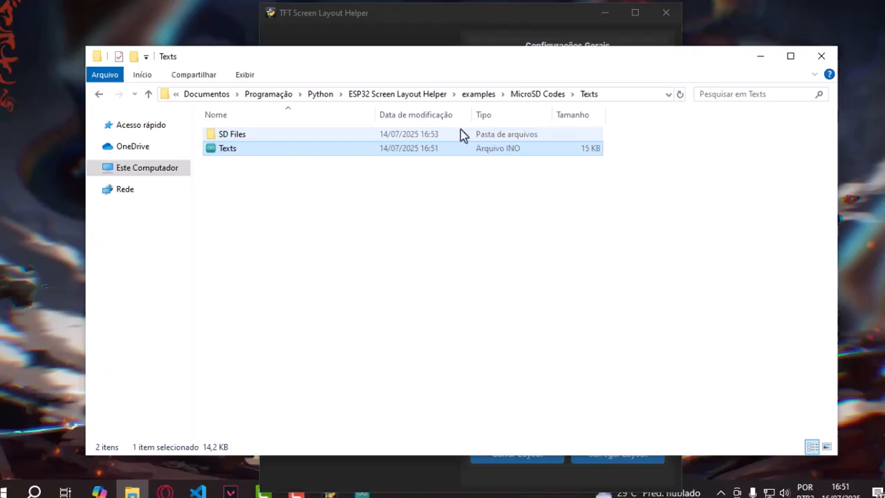
pyautogui.doubleClick(242, 135)
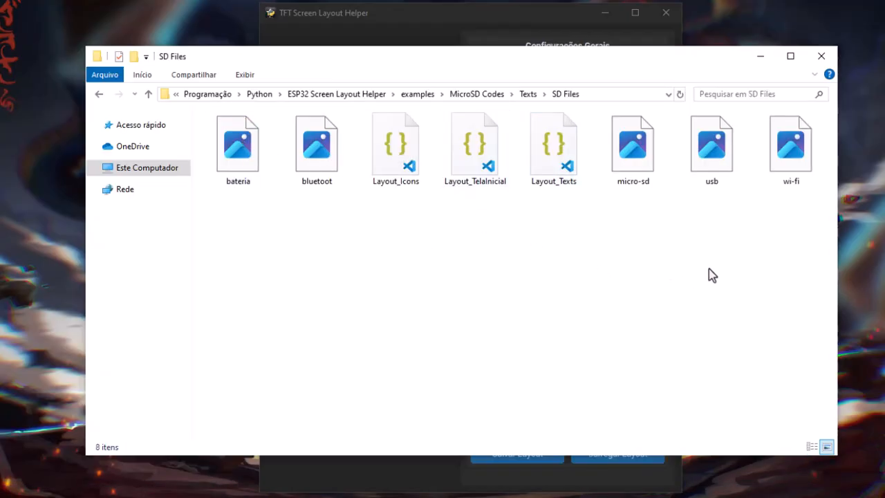
# Step: Go to the examples folder, open Internal Codes/ImagesTexts, and select the layout header file beside the sketch
pyautogui.click(417, 94)
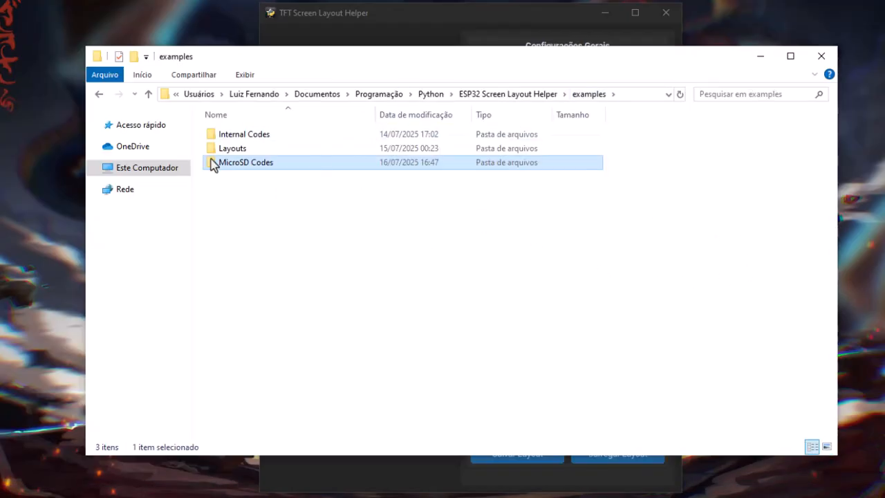
pyautogui.doubleClick(237, 137)
pyautogui.doubleClick(250, 140)
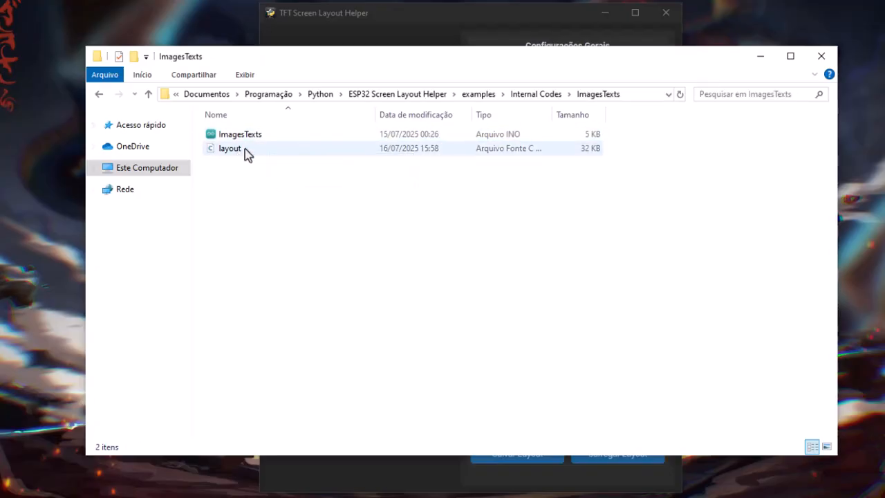
pyautogui.click(248, 151)
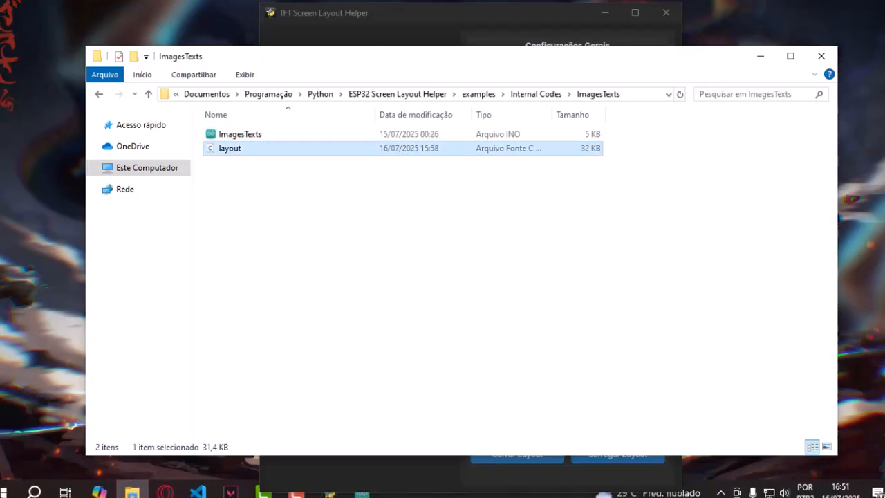
# Step: Switch to the ImagesTexts sketch in Arduino IDE, review layout.h up to its header comments and image array, and put the window away
pyautogui.moveTo(361, 492)
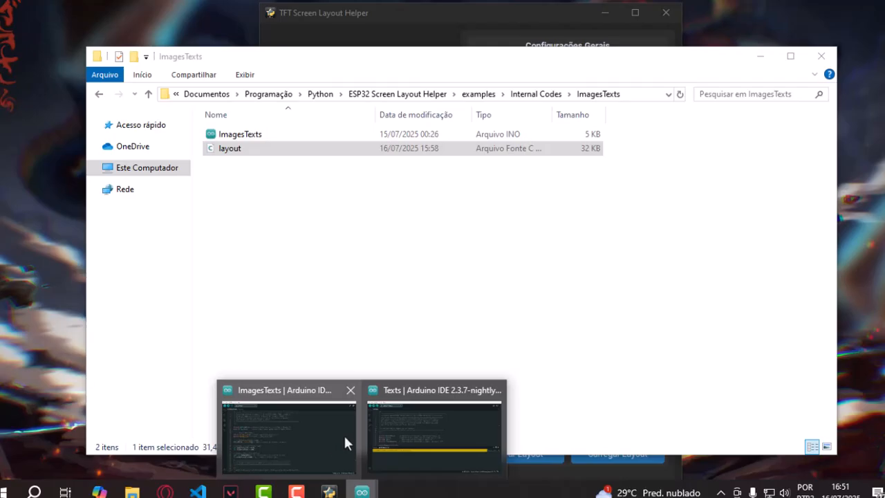
pyautogui.click(344, 433)
pyautogui.click(112, 63)
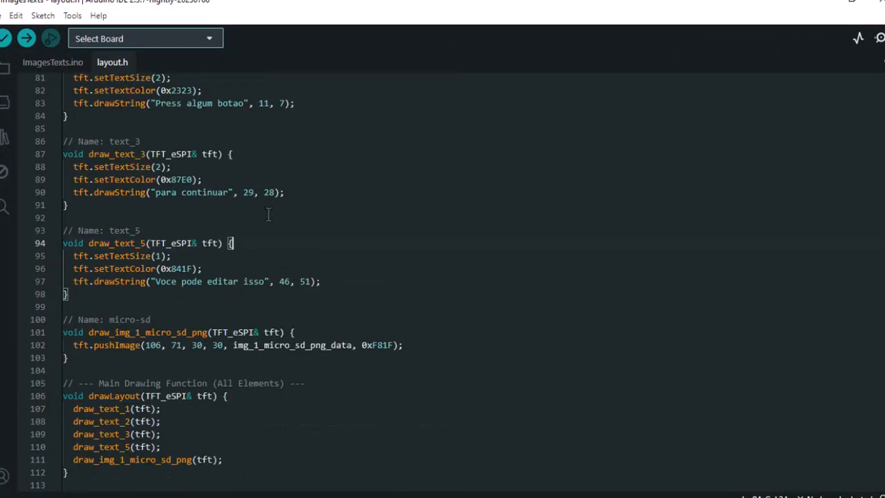
pyautogui.scroll(10, 270, 221)
pyautogui.scroll(13, 281, 236)
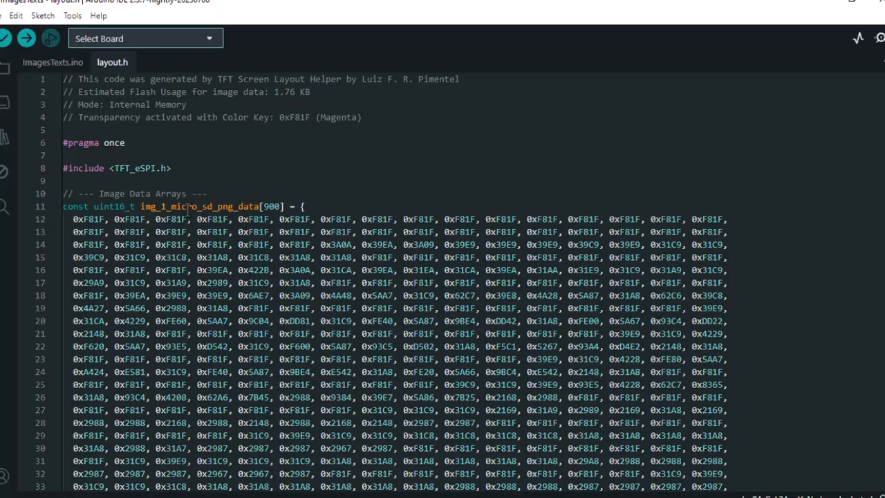
pyautogui.click(819, 4)
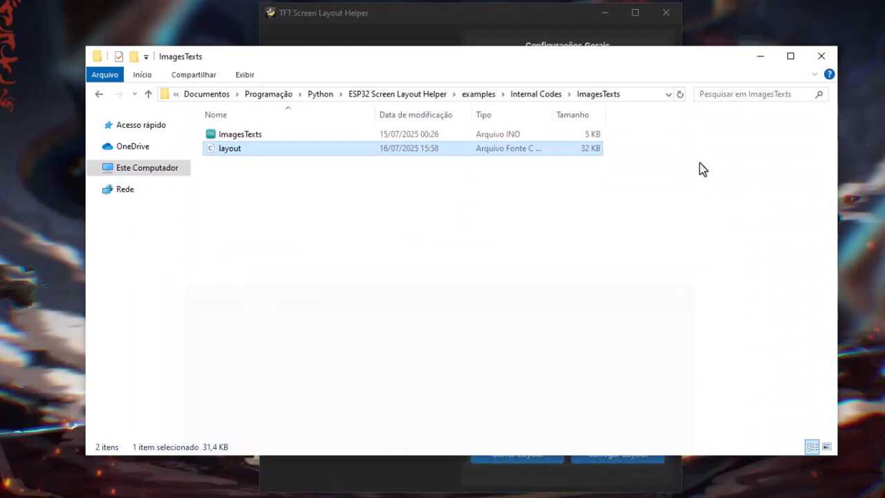
# Step: Return to TFT Screen Layout Helper, cancel the Micro SD layout export, and set the output memory type to Memória Interna
pyautogui.click(760, 53)
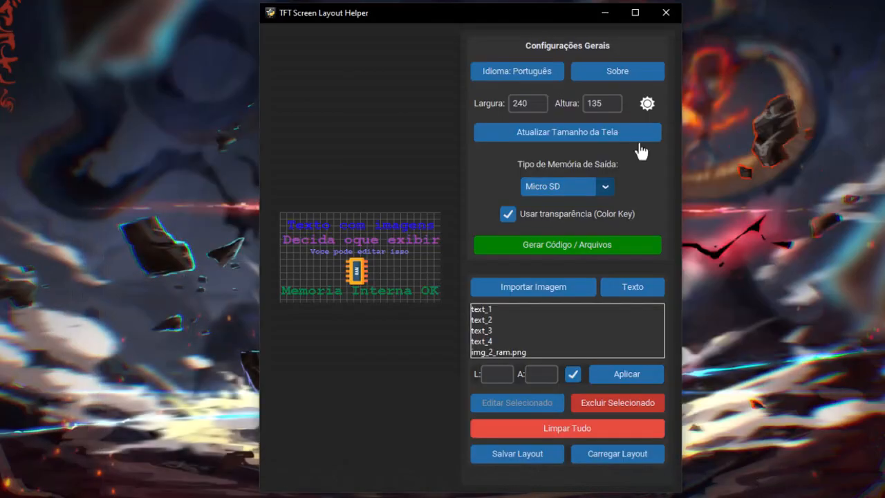
pyautogui.click(567, 250)
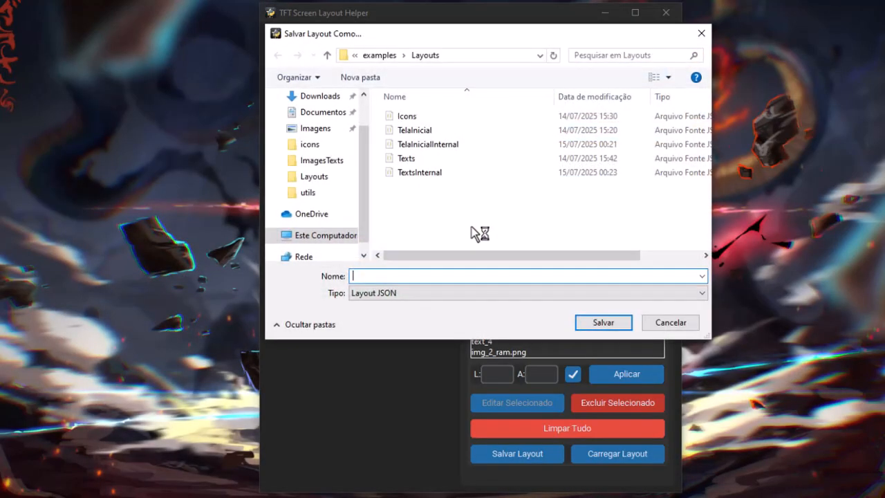
pyautogui.click(669, 322)
pyautogui.click(562, 187)
pyautogui.click(560, 209)
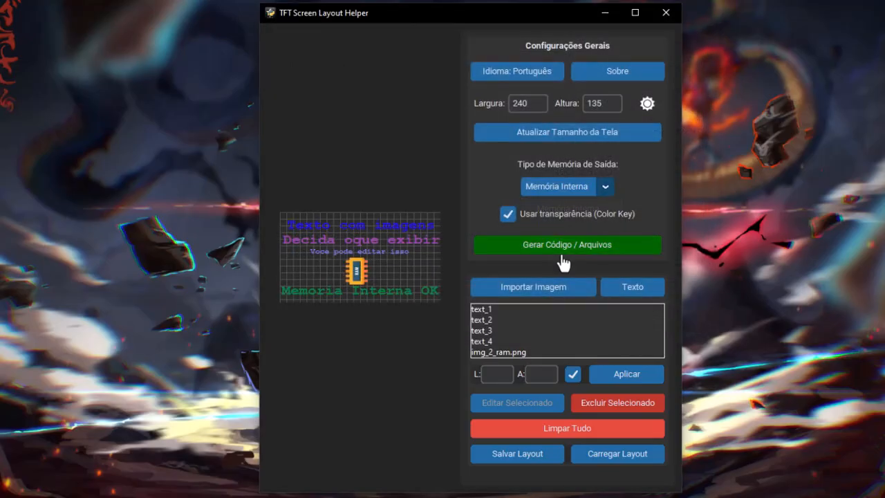
# Step: Generate the internal-memory code for the current layout, copy all of it to the clipboard, and close the generated code window
pyautogui.click(547, 247)
pyautogui.hotkey('ctrl', 'a')
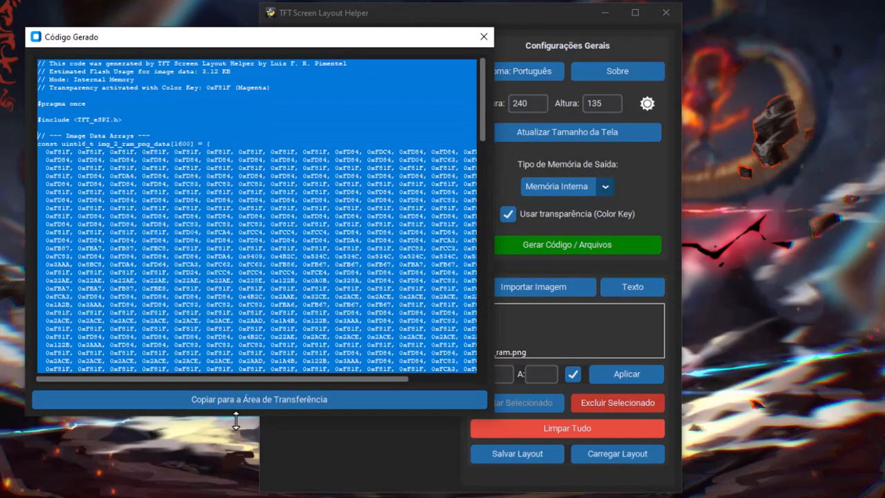
pyautogui.click(224, 399)
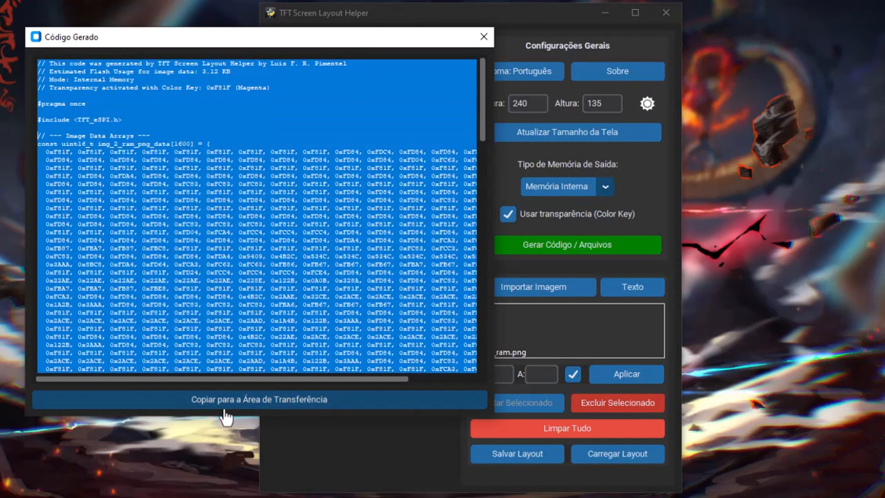
pyautogui.click(484, 37)
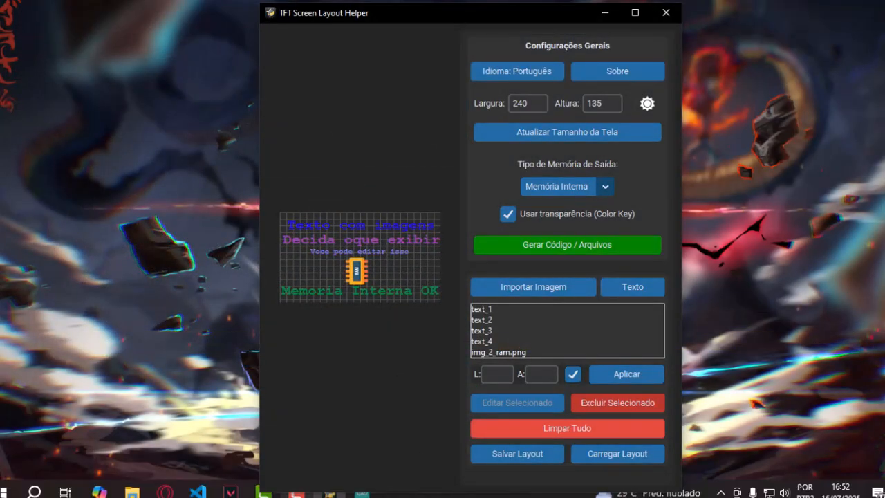
# Step: Switch to Arduino IDE and replace the entire contents of layout.h in the ImagesTexts sketch with the copied code
pyautogui.click(362, 494)
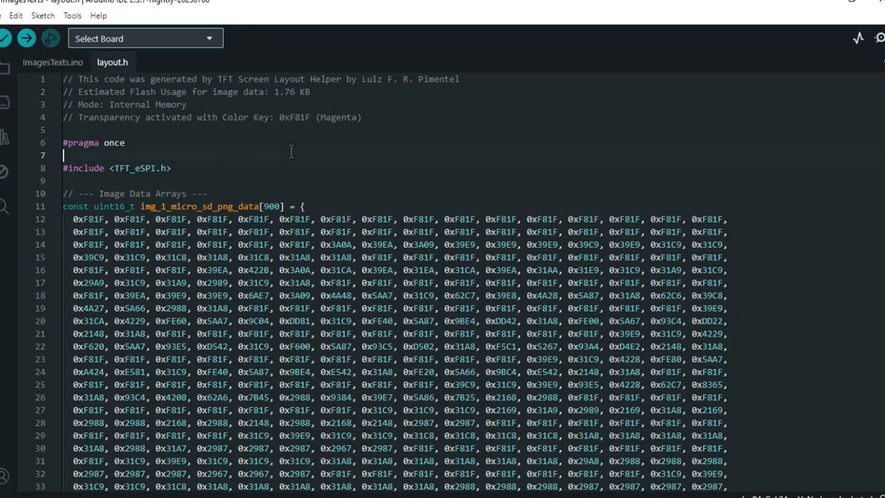
pyautogui.hotkey('ctrl', 'a')
pyautogui.hotkey('ctrl', 'v')
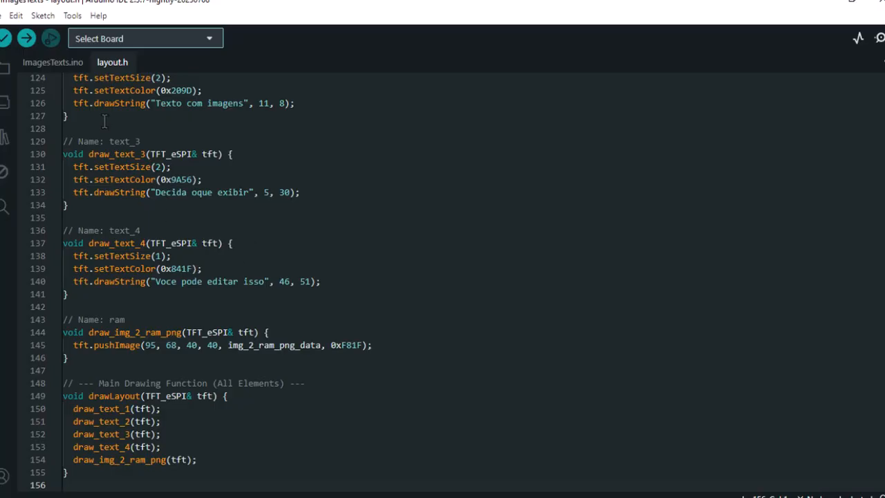
# Step: Copy the drawLayout function name from layout.h and use it to replace draw_img_1_micro_sd_png in the setup function of ImagesTexts.ino
pyautogui.doubleClick(114, 409)
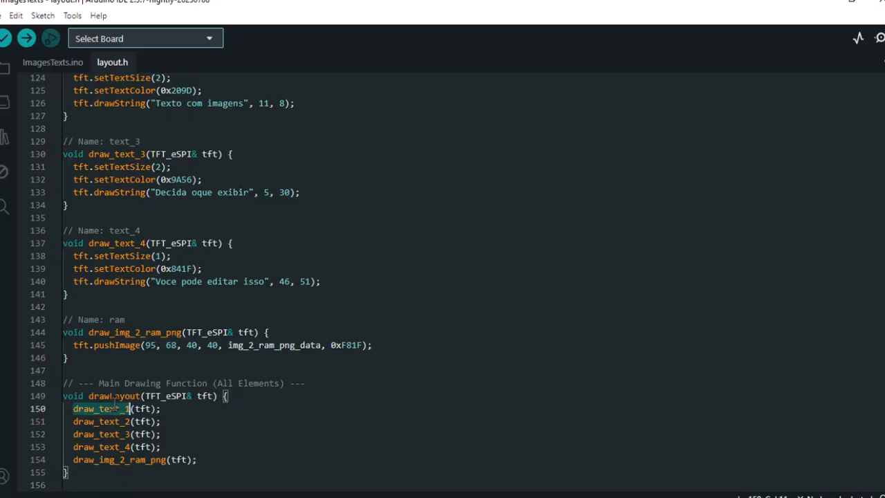
pyautogui.doubleClick(121, 395)
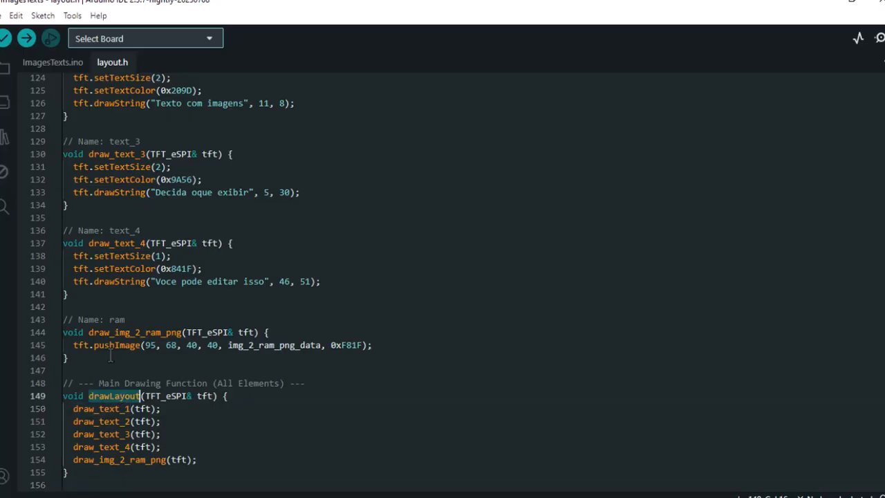
pyautogui.click(52, 62)
pyautogui.scroll(-10, 312, 339)
pyautogui.scroll(-18, 313, 339)
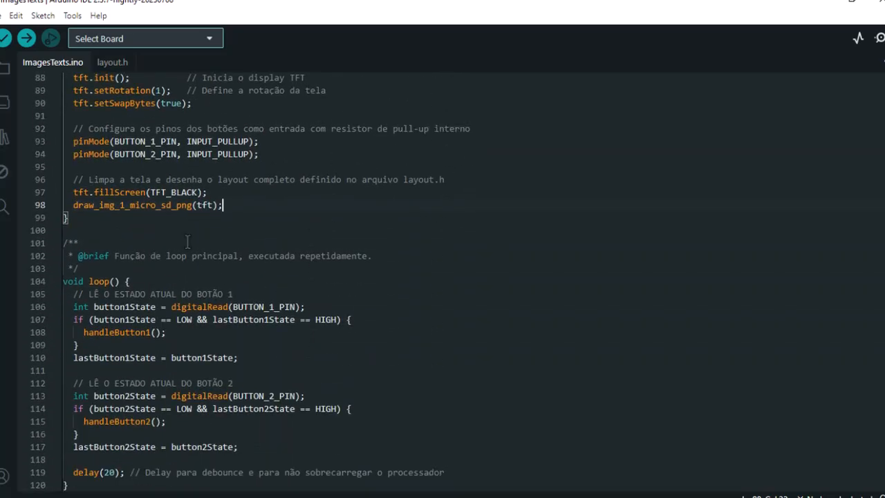
pyautogui.doubleClick(163, 205)
pyautogui.hotkey('ctrl', 'v')
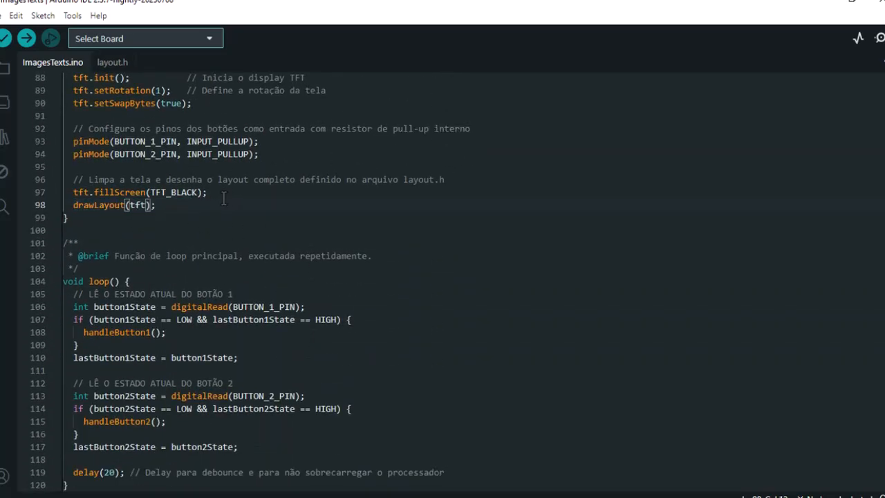
# Step: Look back through ImagesTexts.ino and choose LilyGo T-Display as the sketch's board
pyautogui.scroll(3, 231, 207)
pyautogui.scroll(14, 230, 207)
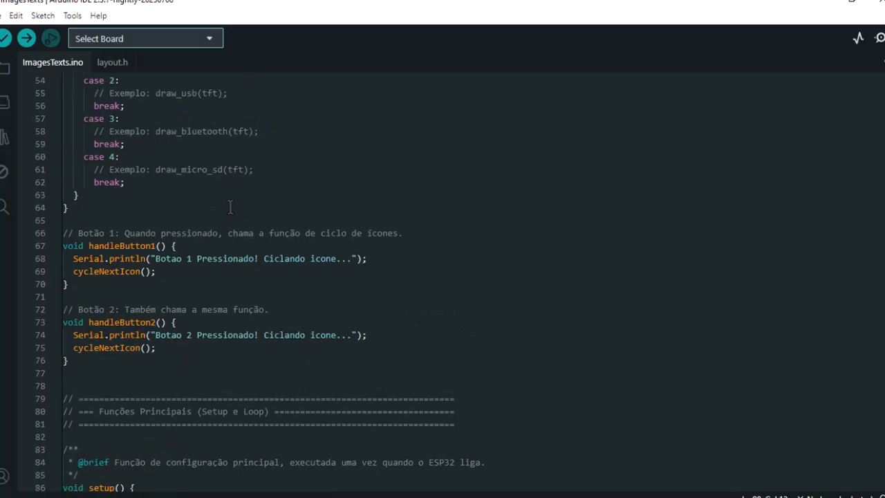
pyautogui.scroll(12, 230, 208)
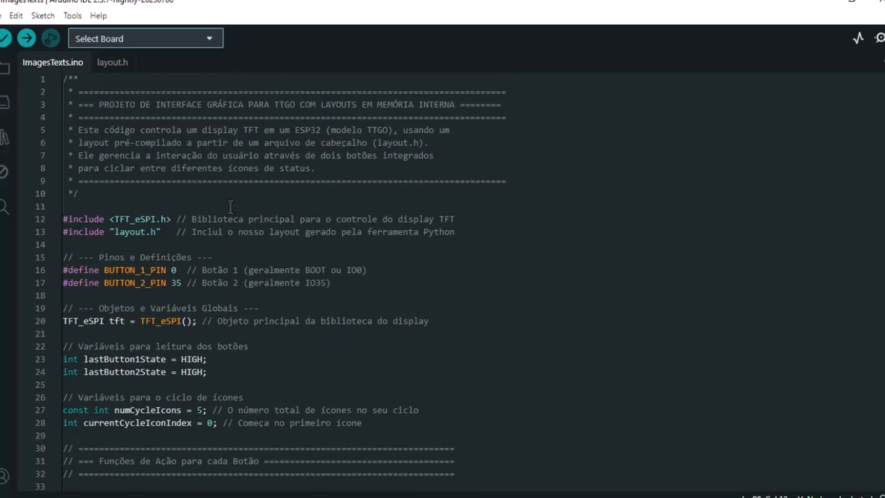
pyautogui.scroll(-1, 231, 207)
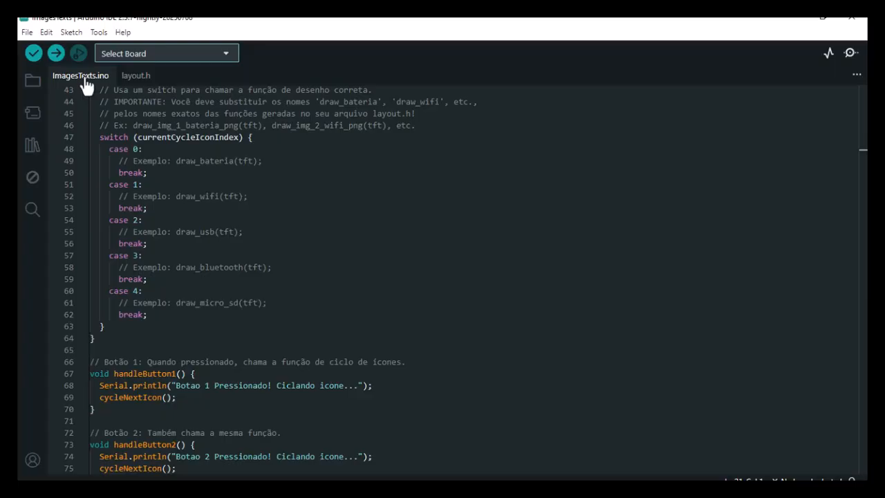
pyautogui.click(198, 52)
pyautogui.click(158, 82)
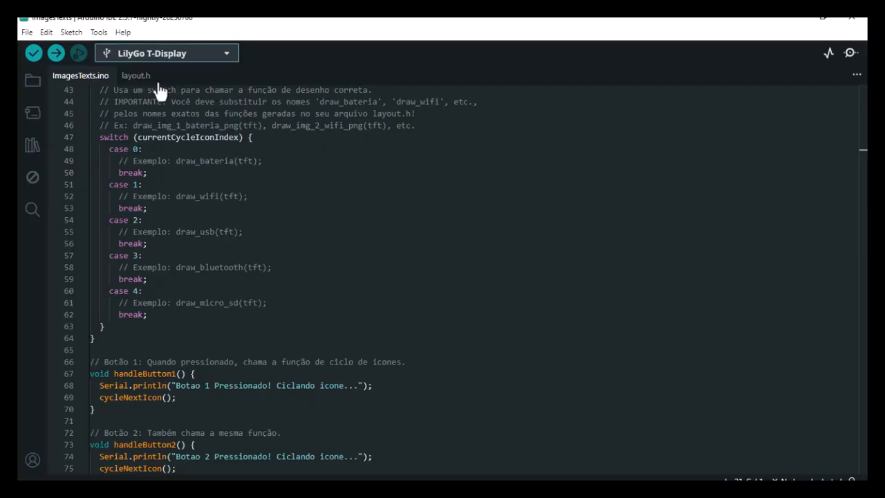
pyautogui.click(330, 253)
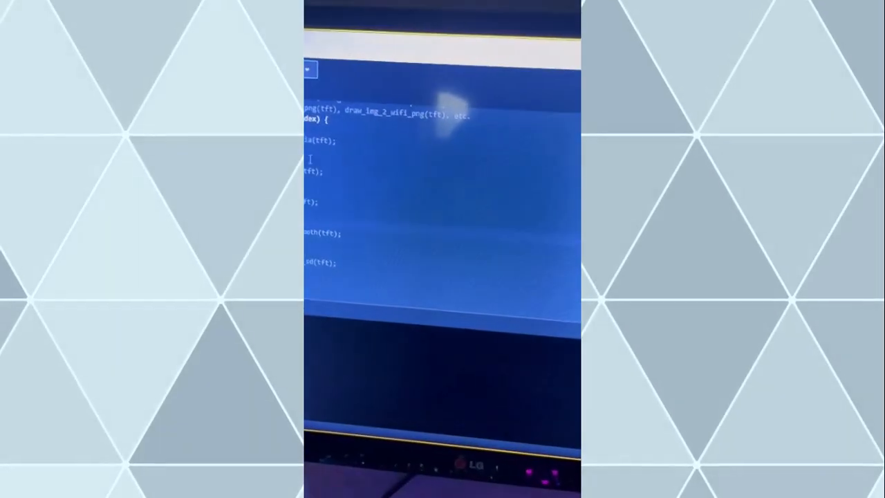
pyautogui.scroll(12, 311, 159)
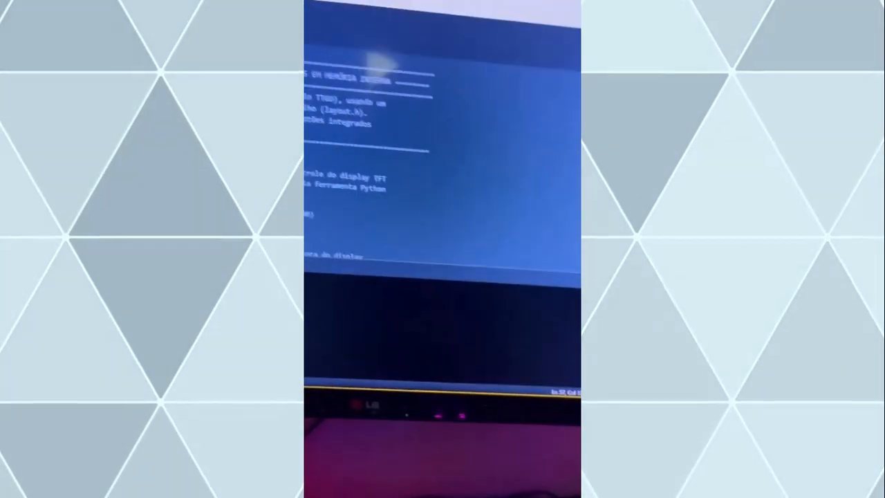
pyautogui.hotkey('ctrl', 'u')
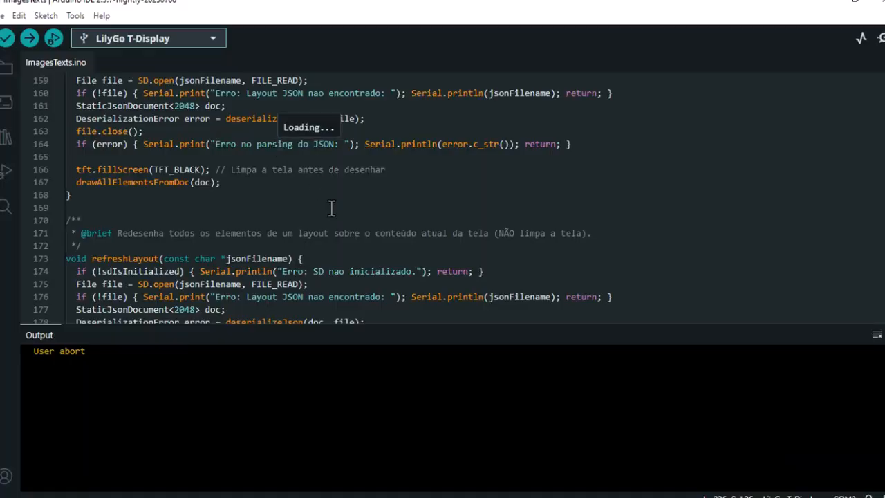
# Step: Look over the SD card version of ImagesTexts.ino up to its opening comment, highlight the project title lines, and put the window away
pyautogui.scroll(5, 357, 220)
pyautogui.scroll(20, 357, 220)
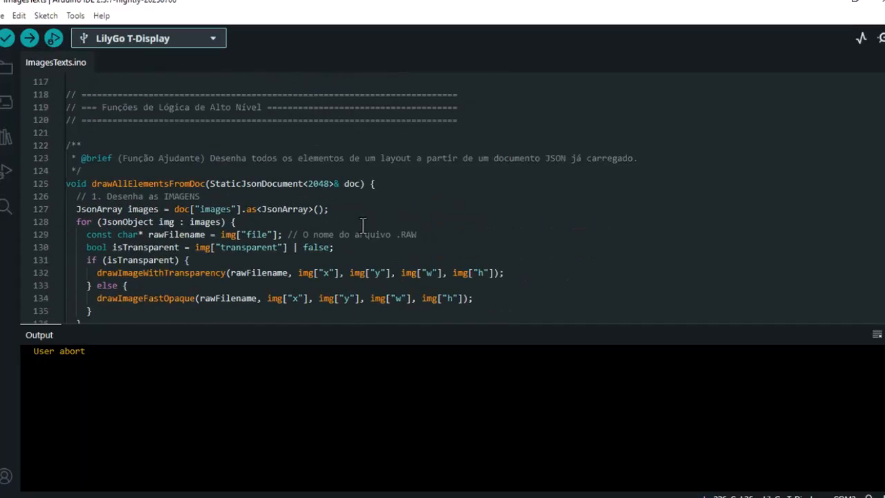
pyautogui.scroll(15, 363, 220)
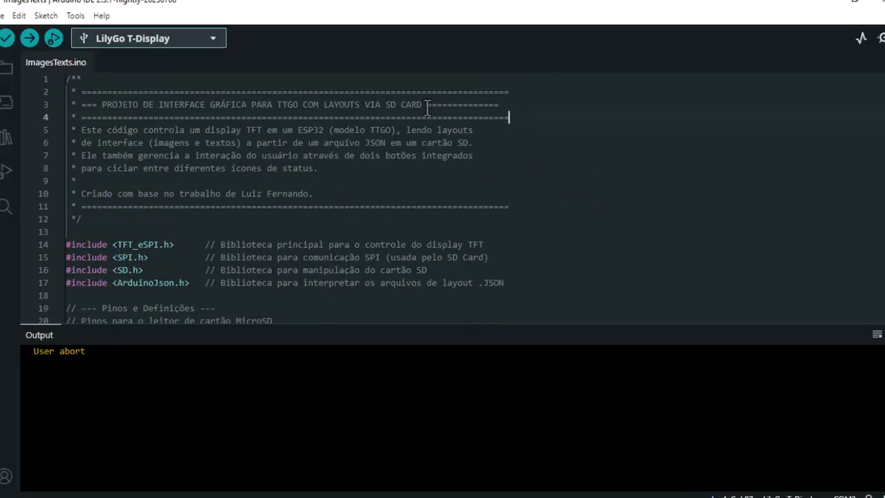
pyautogui.moveTo(509, 117); pyautogui.dragTo(71, 92)
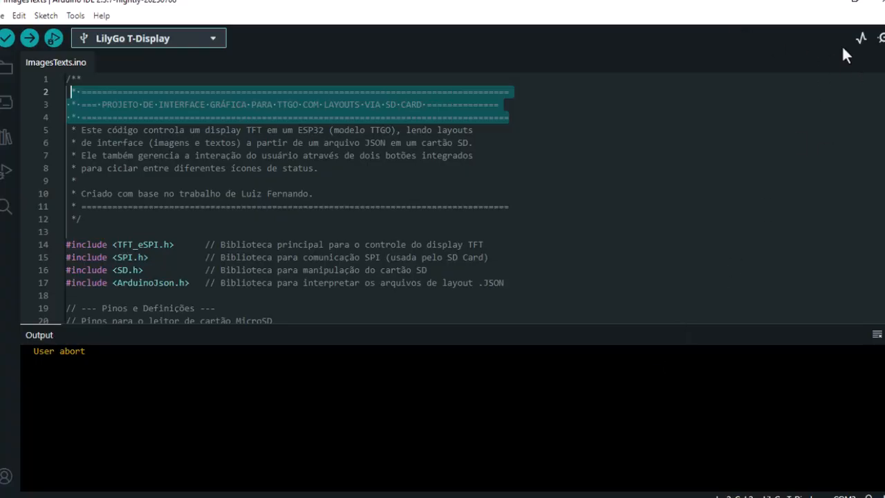
pyautogui.click(826, 5)
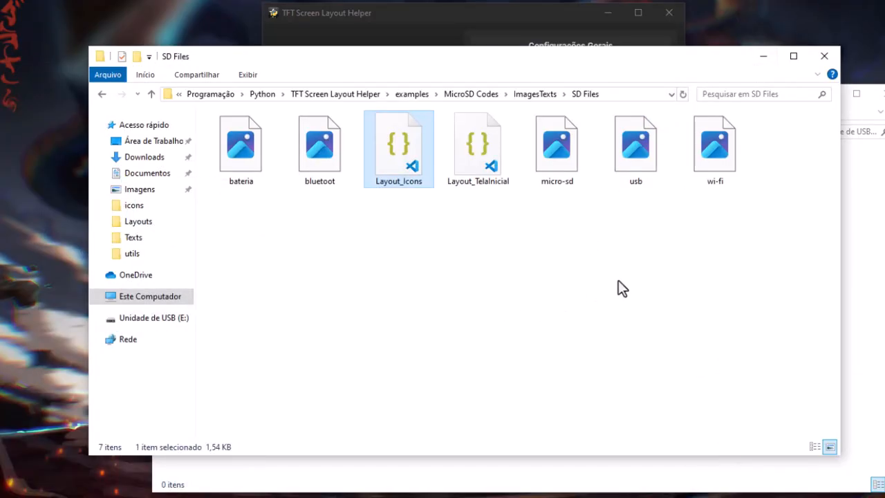
# Step: Go up to MicroSD Codes in File Explorer, open its ImagesTexts folder, and select the ImagesTexts sketch file
pyautogui.click(547, 119)
pyautogui.click(477, 94)
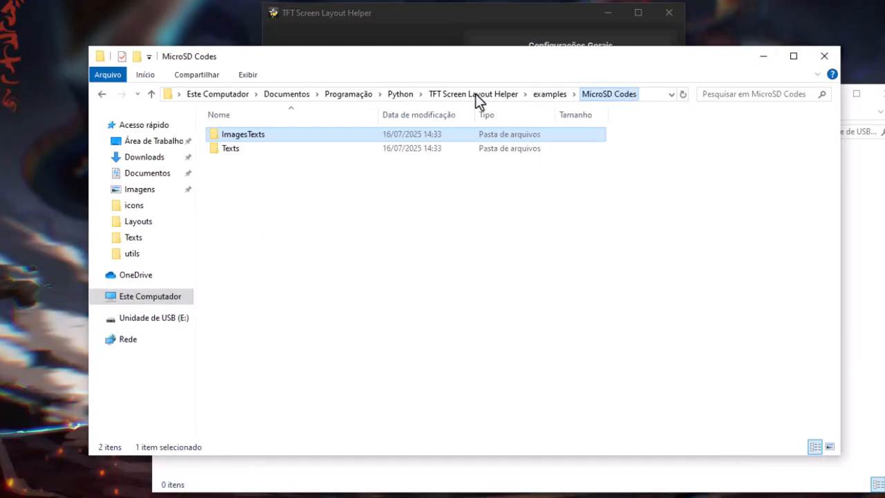
pyautogui.doubleClick(250, 133)
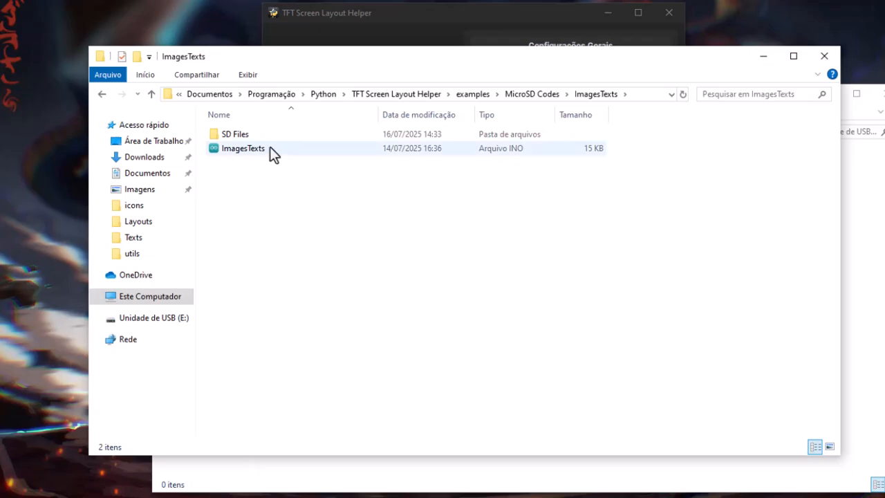
pyautogui.click(270, 148)
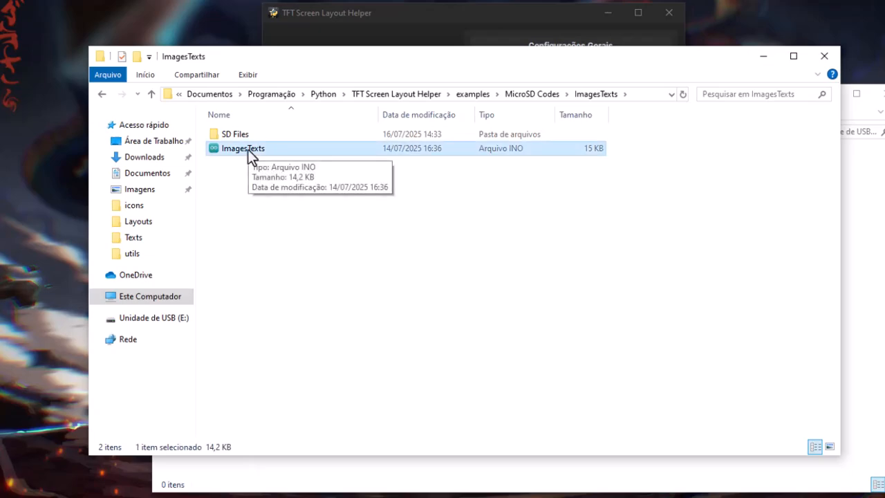
# Step: Open the SD Files folder inside ImagesTexts and point out the card files from wi-fi to bateria by selecting across them
pyautogui.click(222, 136)
pyautogui.doubleClick(221, 139)
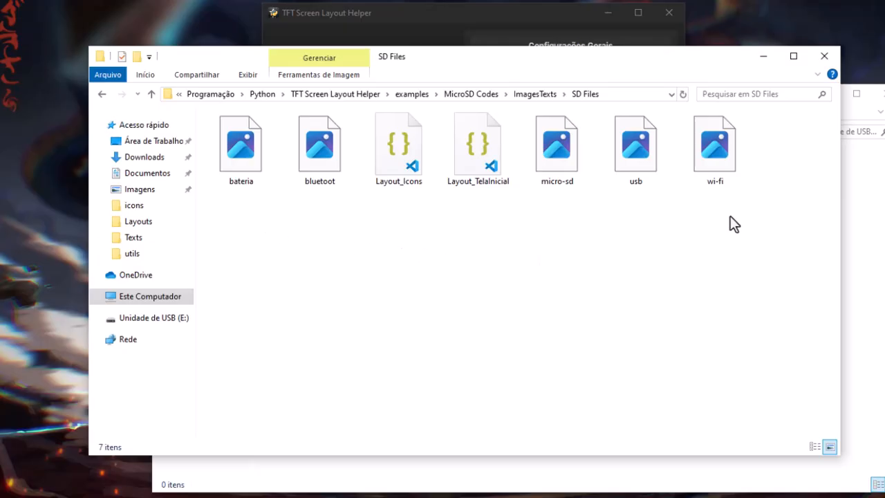
pyautogui.moveTo(739, 206); pyautogui.dragTo(246, 138)
pyautogui.click(253, 169)
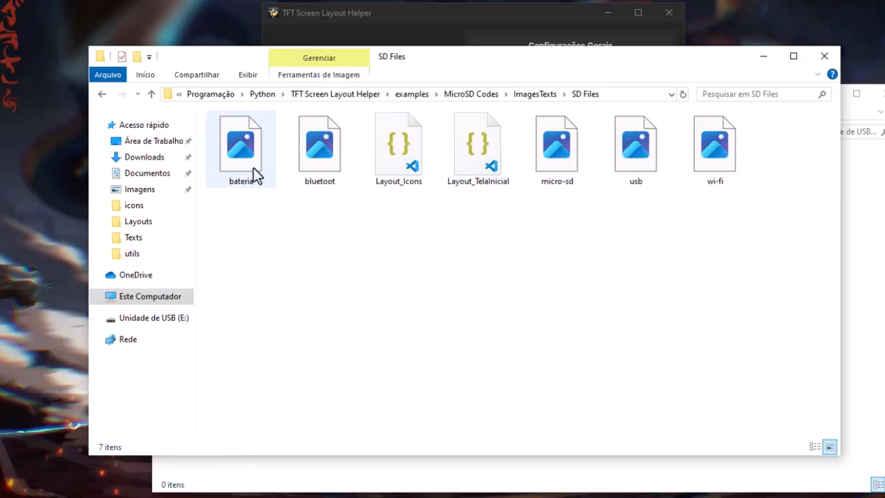
# Step: Point out the Layout_Icons and Layout_TelaInicial files, and select across all the files in the SD Files folder
pyautogui.click(400, 166)
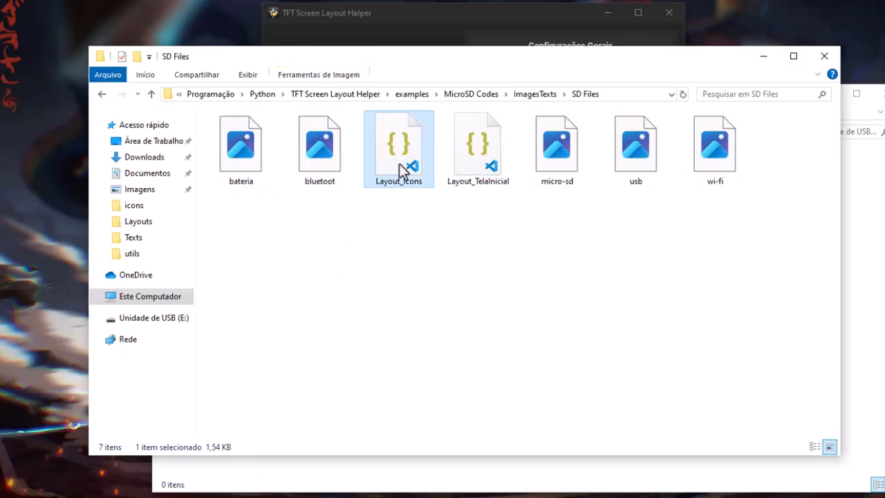
pyautogui.click(483, 169)
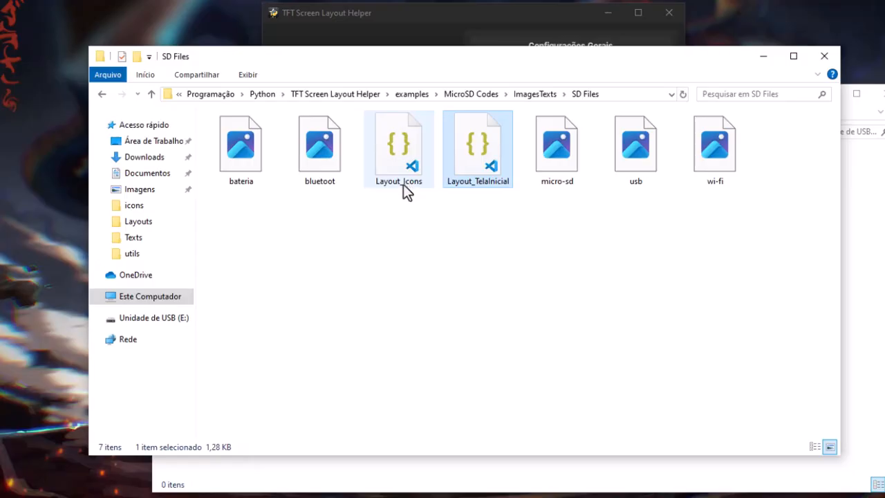
pyautogui.click(449, 263)
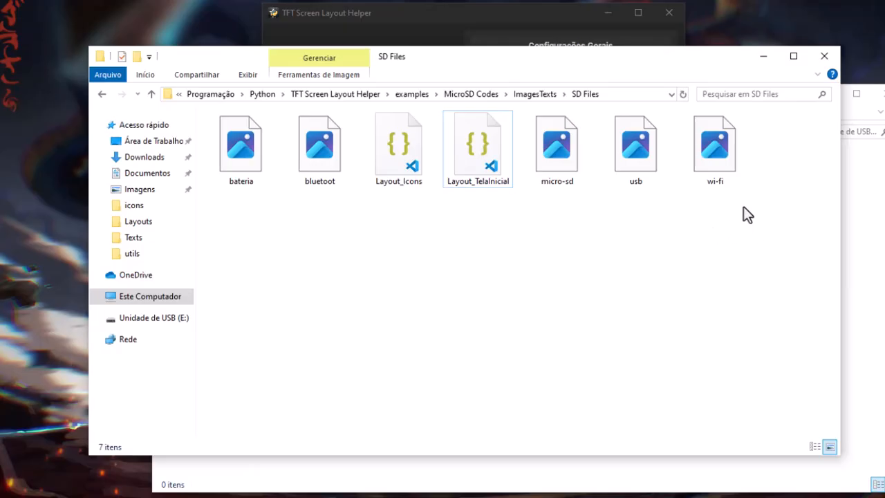
pyautogui.moveTo(744, 207); pyautogui.dragTo(221, 152)
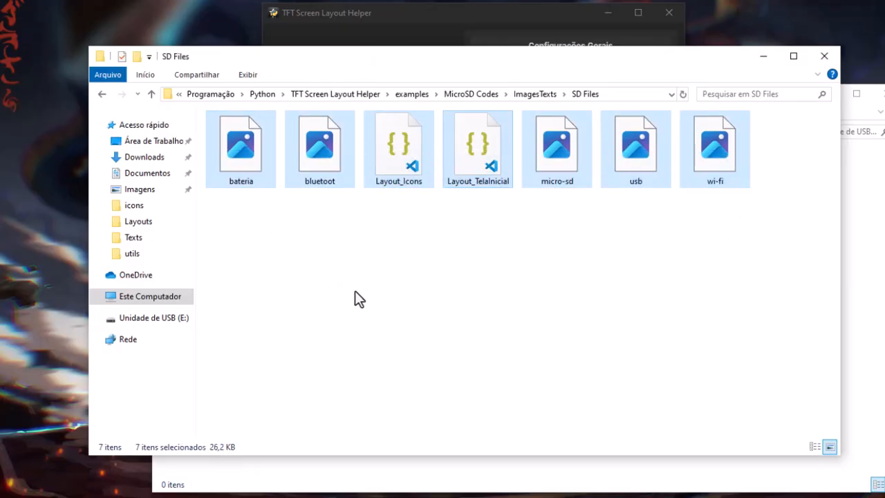
pyautogui.click(606, 270)
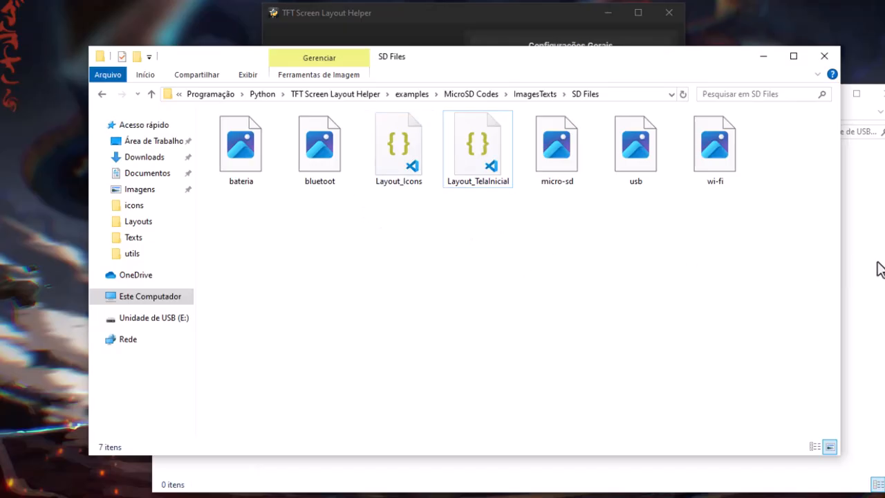
pyautogui.moveTo(735, 203); pyautogui.dragTo(597, 240)
# Step: Go back to the ImagesTexts folder in File Explorer and switch to the ImagesTexts sketch in Arduino IDE
pyautogui.click(102, 94)
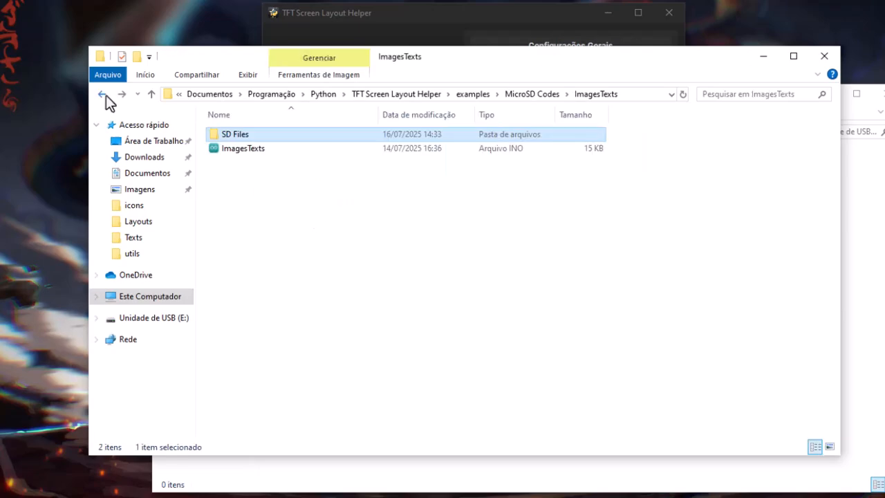
pyautogui.moveTo(316, 488)
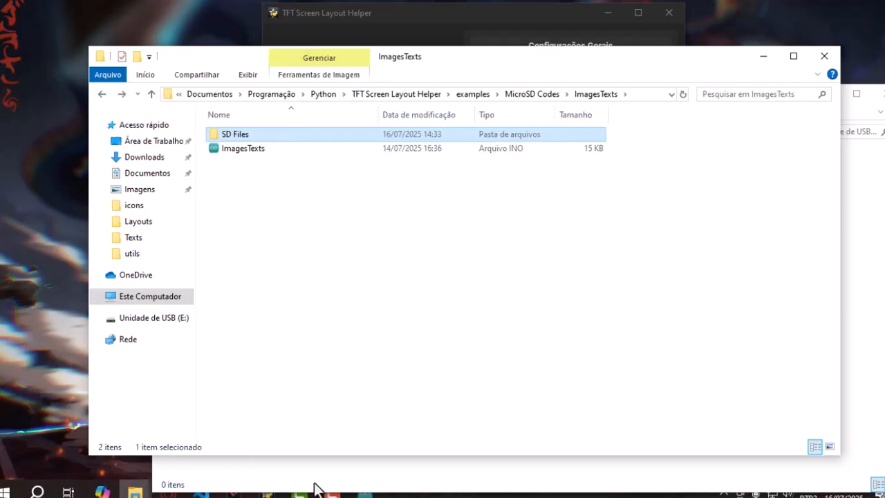
pyautogui.click(369, 487)
pyautogui.click(518, 178)
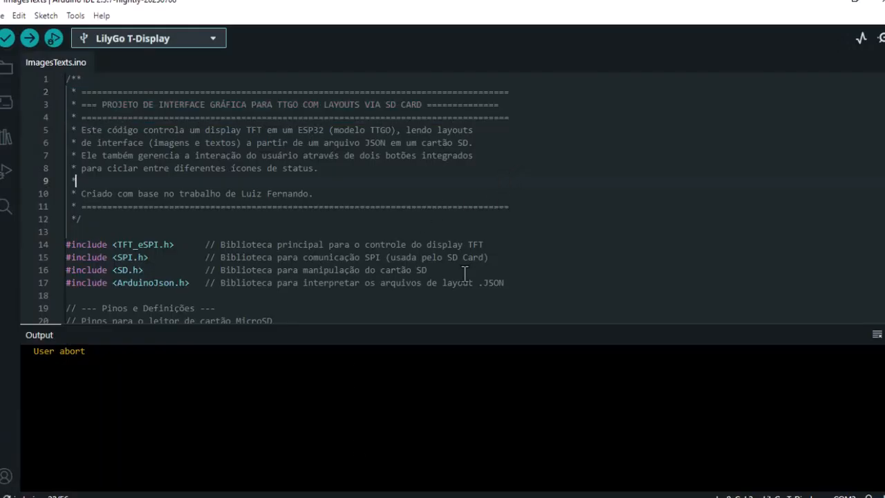
# Step: Find the low-level drawing functions in ImagesTexts.ino and highlight the names drawImageFastOpaque and drawImageWithTransparency
pyautogui.scroll(-10, 523, 257)
pyautogui.scroll(-5, 391, 262)
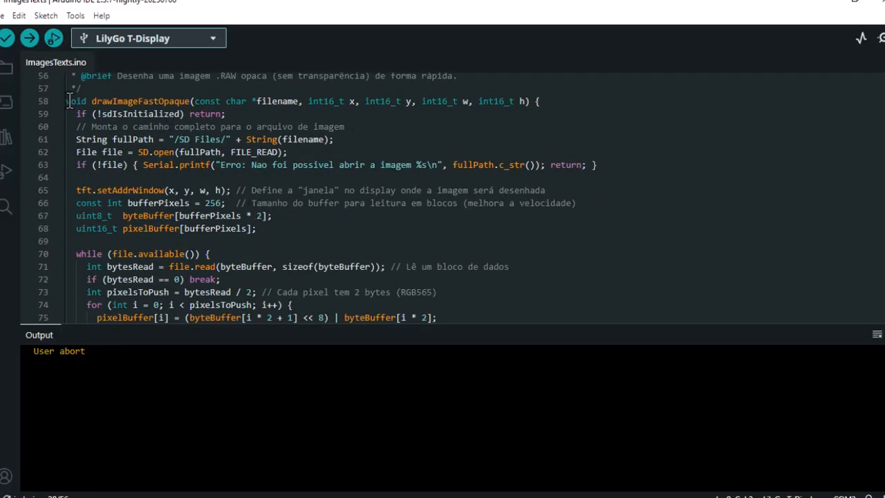
pyautogui.moveTo(65, 101); pyautogui.dragTo(194, 101)
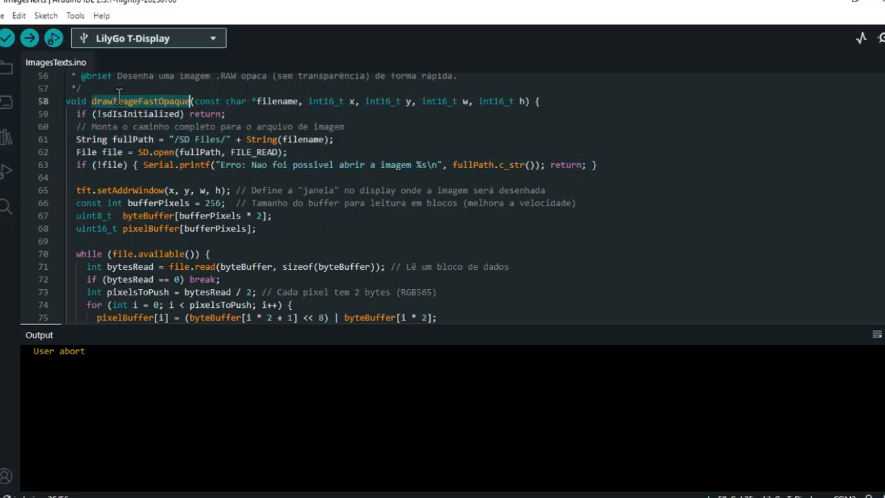
pyautogui.scroll(-4, 169, 235)
pyautogui.doubleClick(152, 278)
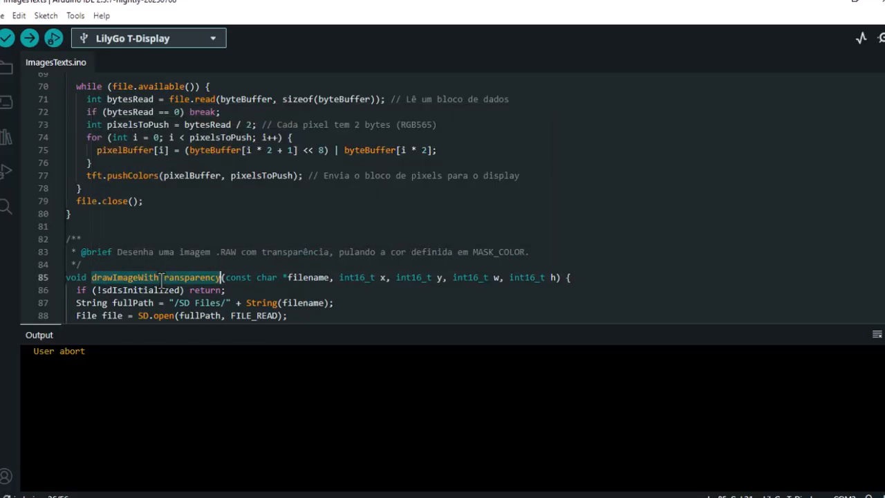
# Step: Return to drawImageFastOpaque, highlight its name to view its parameters, and read through the function's body
pyautogui.scroll(5, 141, 265)
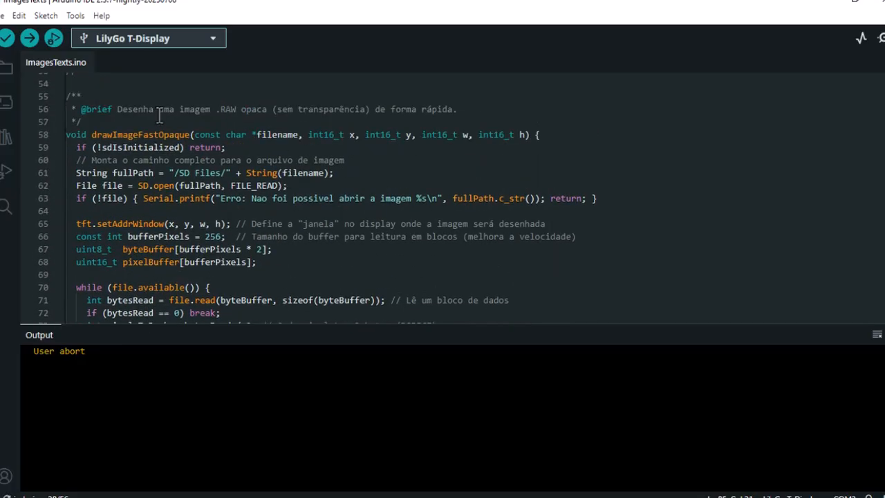
pyautogui.doubleClick(146, 134)
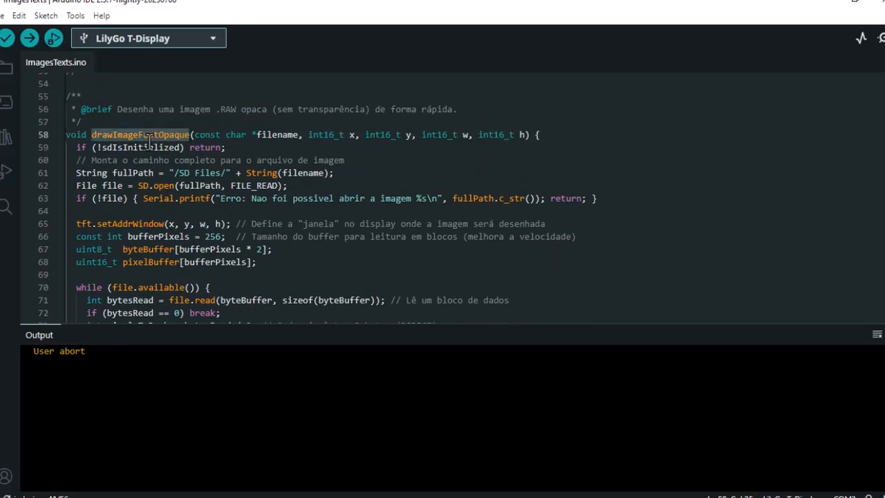
pyautogui.moveTo(159, 141)
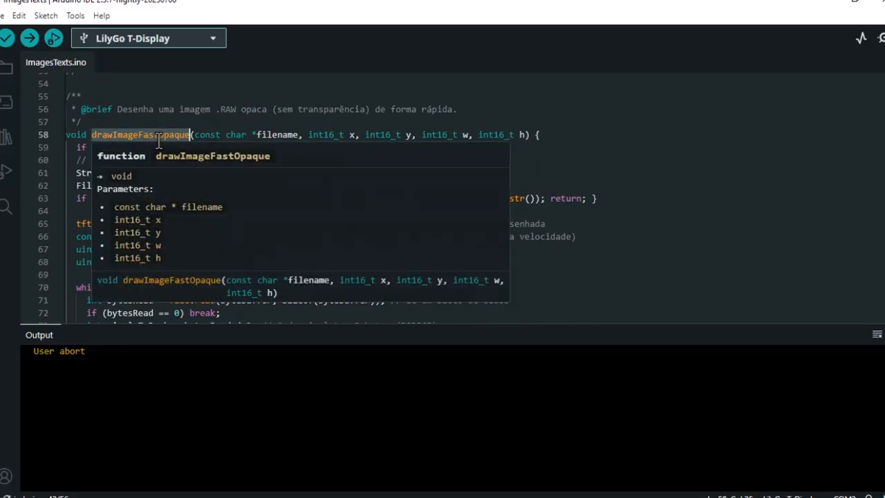
pyautogui.click(547, 140)
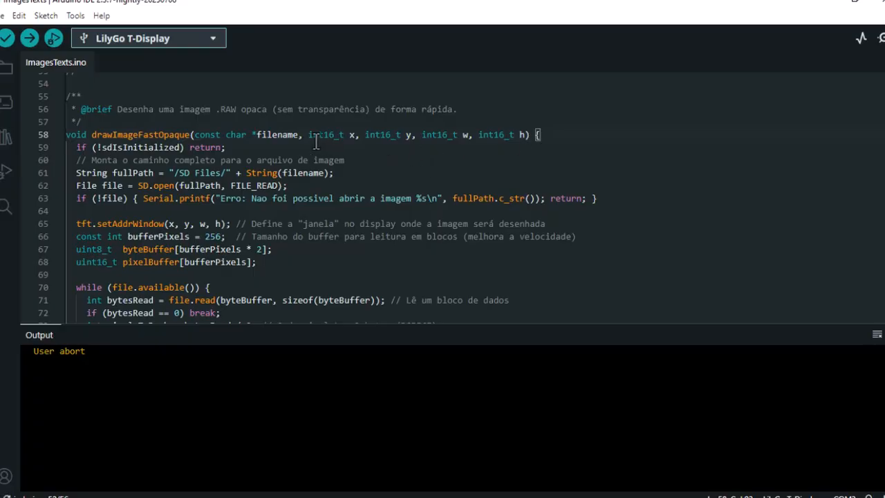
pyautogui.moveTo(164, 138)
pyautogui.scroll(-1, 265, 198)
pyautogui.scroll(1, 566, 182)
pyautogui.scroll(-7, 341, 173)
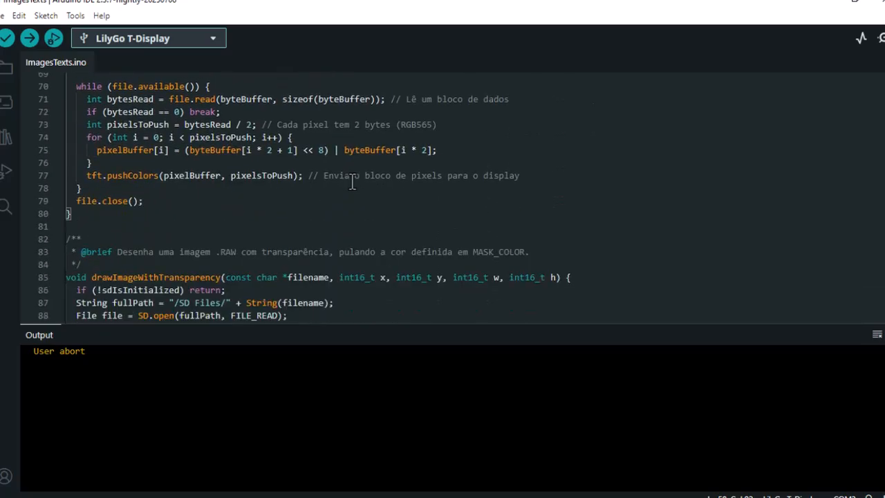
pyautogui.scroll(1, 245, 220)
pyautogui.scroll(6, 245, 220)
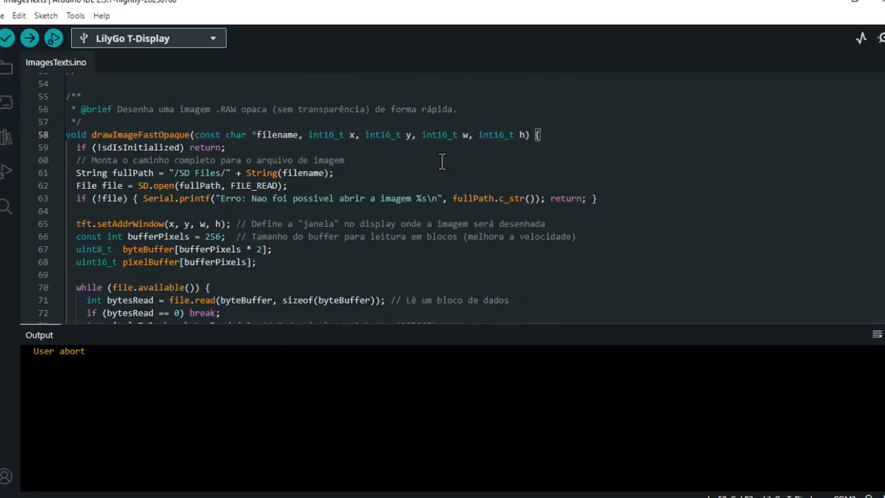
pyautogui.scroll(1, 300, 187)
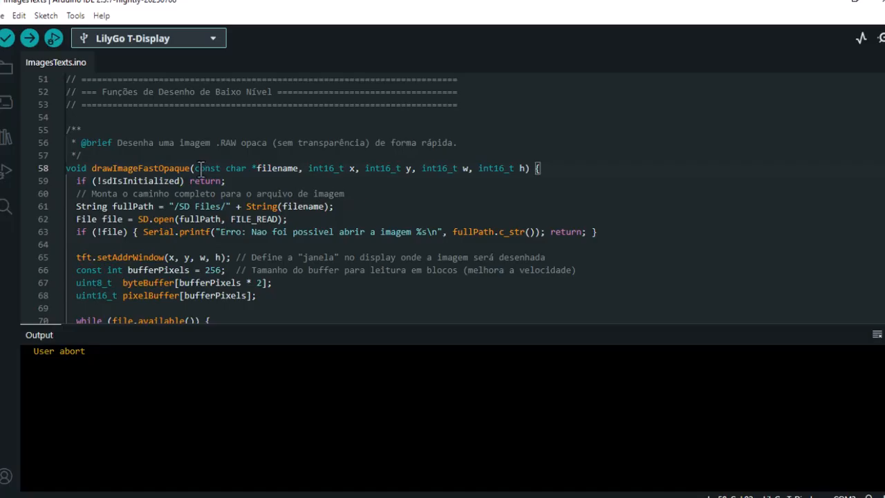
# Step: Examine drawImageWithTransparency, highlighting its parameter list and the SD Files folder name in the fullPath line
pyautogui.scroll(-6, 384, 202)
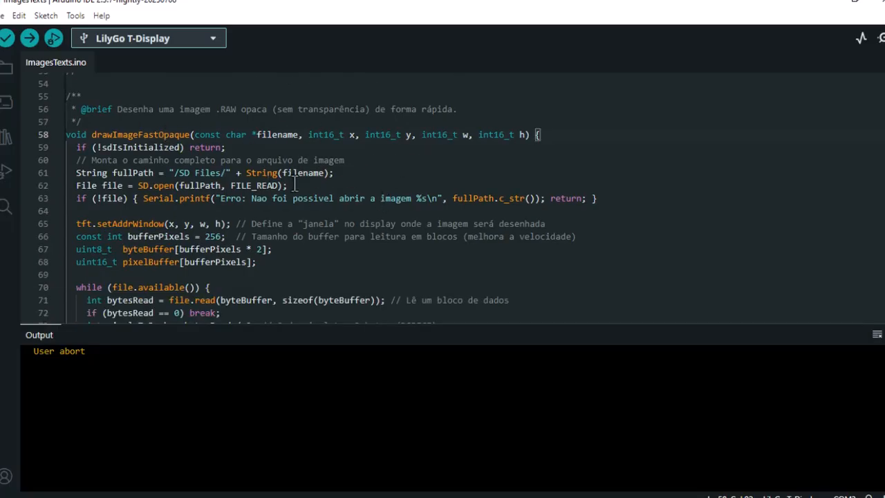
pyautogui.scroll(-3, 249, 201)
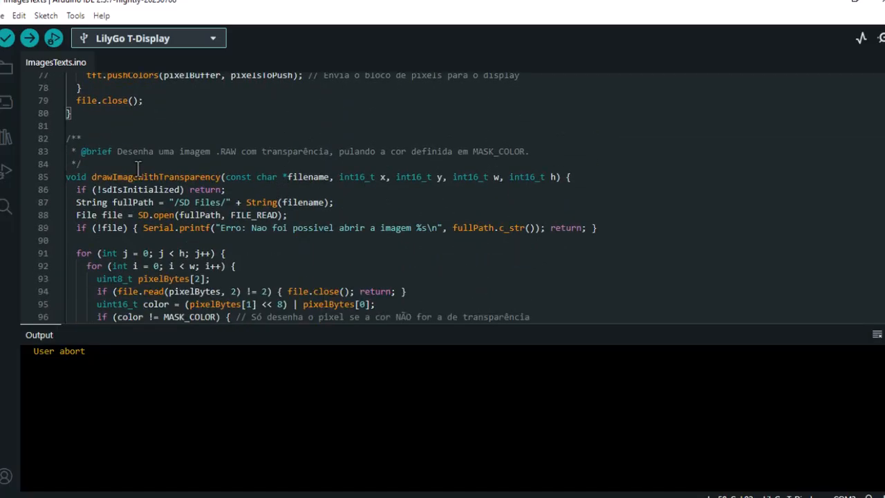
pyautogui.moveTo(562, 178); pyautogui.dragTo(250, 182)
pyautogui.click(393, 188)
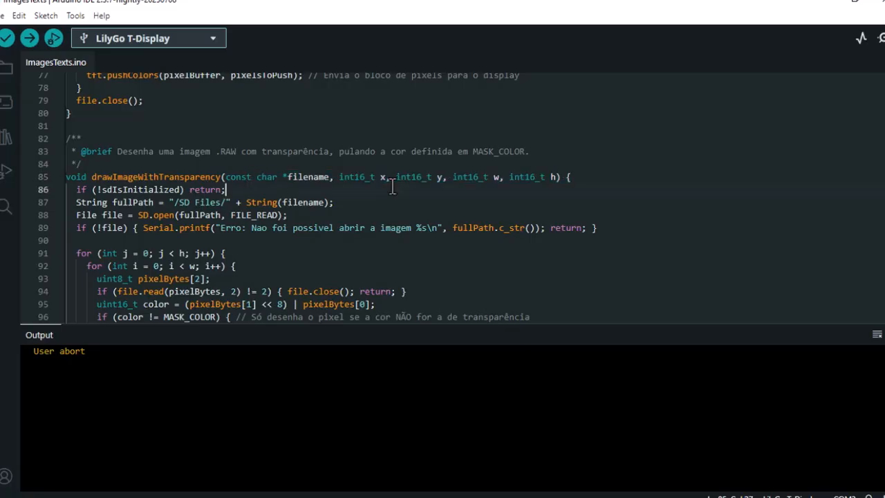
pyautogui.scroll(-2, 345, 204)
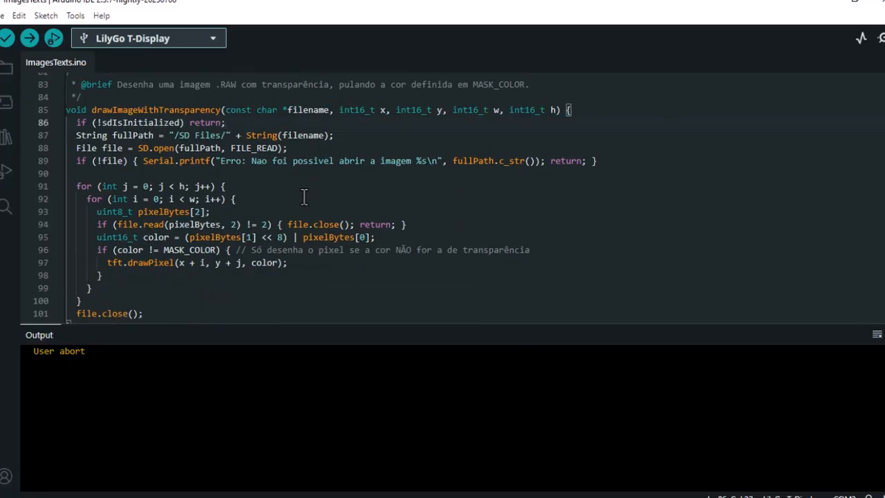
pyautogui.scroll(2, 304, 197)
pyautogui.moveTo(222, 168); pyautogui.dragTo(178, 169)
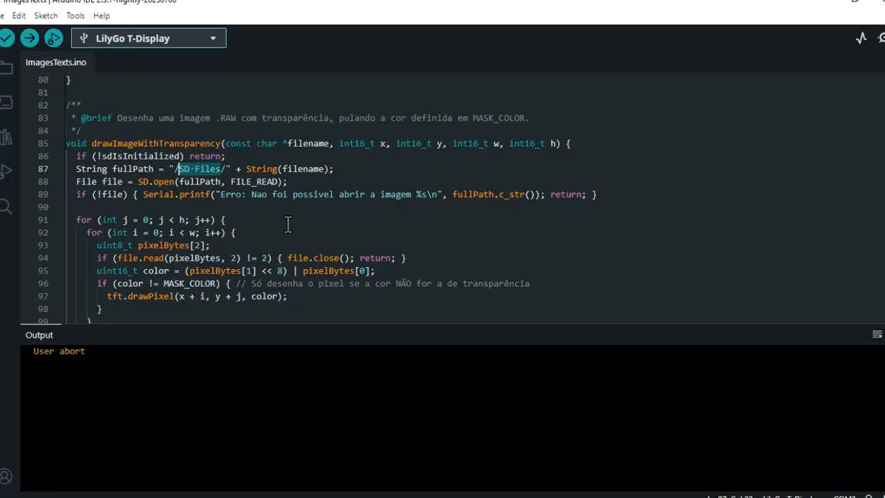
# Step: Highlight the whole hexToRGB565 colour conversion function, and clear the selection
pyautogui.scroll(-7, 288, 225)
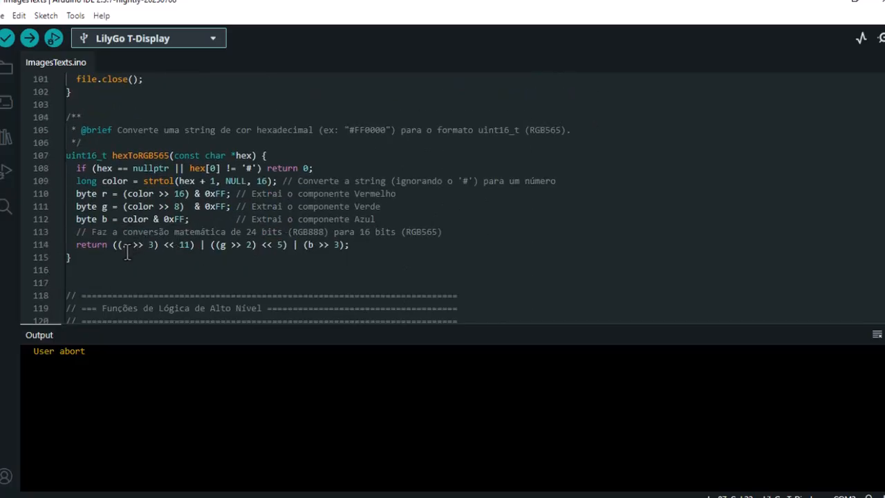
pyautogui.moveTo(71, 257); pyautogui.dragTo(60, 156)
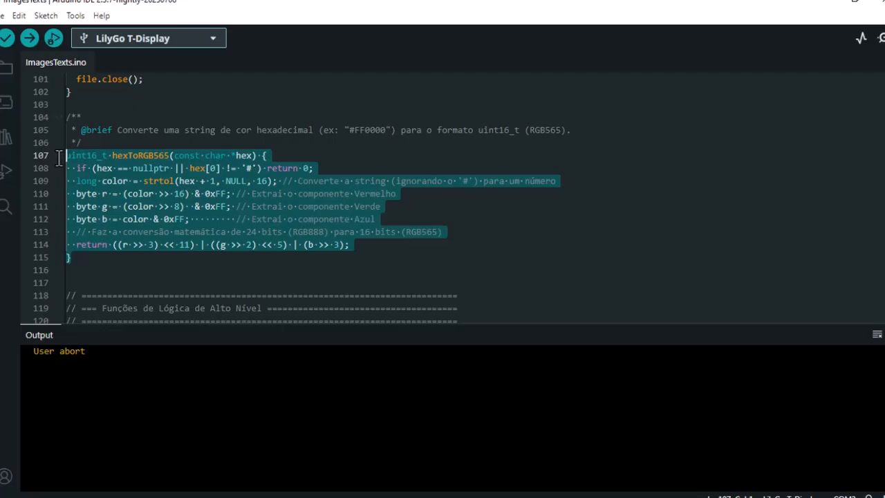
pyautogui.click(187, 278)
# Step: Highlight the image-drawing part of drawAllElementsFromDoc and the isTransparent condition that chooses the drawing function
pyautogui.scroll(-6, 194, 269)
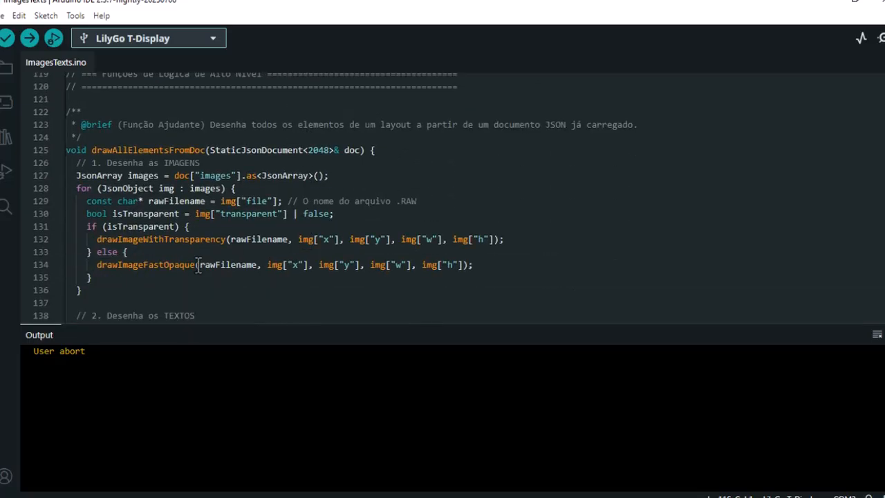
pyautogui.scroll(-1, 199, 266)
pyautogui.moveTo(89, 257); pyautogui.dragTo(49, 116)
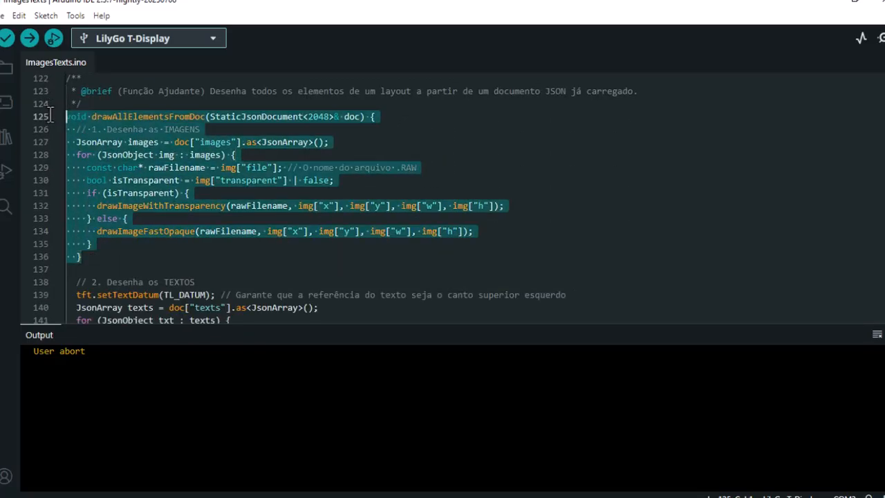
pyautogui.click(121, 265)
pyautogui.doubleClick(141, 193)
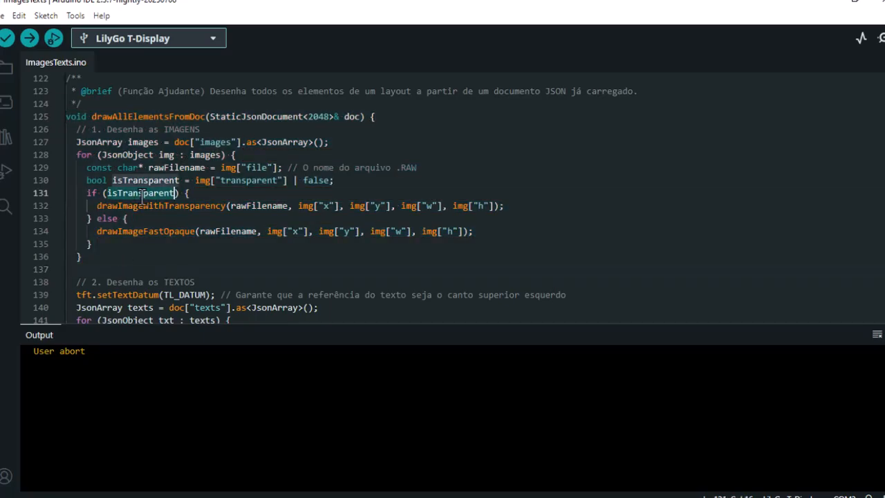
pyautogui.click(141, 194)
# Step: Read the text-drawing section of drawAllElementsFromDoc, from the text datum setting to the drawString call
pyautogui.scroll(-5, 153, 263)
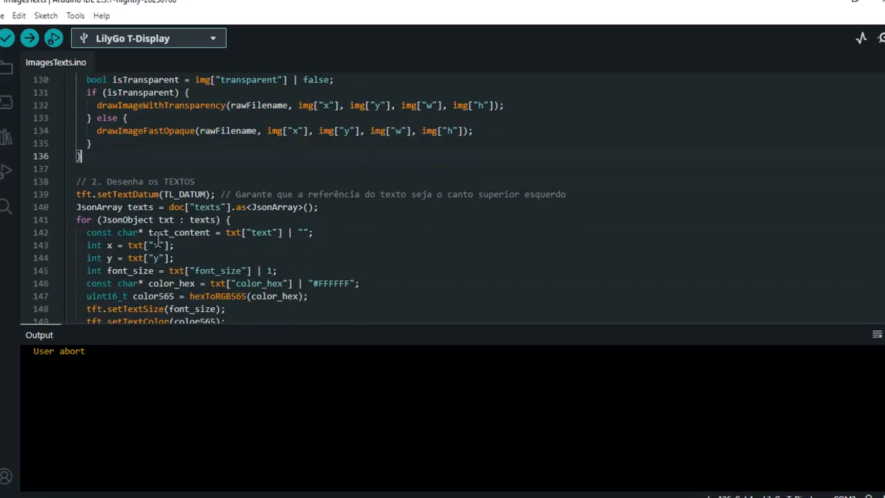
pyautogui.scroll(2, 121, 243)
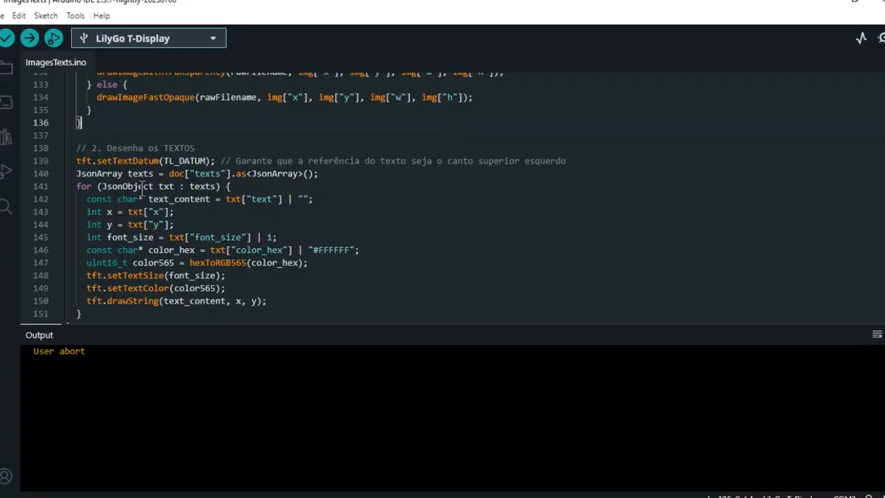
pyautogui.scroll(-3, 207, 207)
# Step: Examine the drawLayoutFromJSON function and highlight its jsonFilename parameter
pyautogui.scroll(-3, 240, 197)
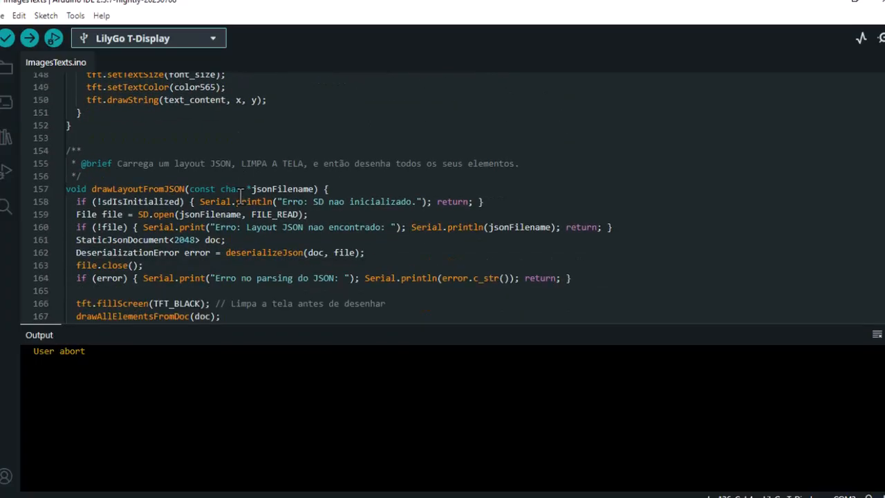
pyautogui.scroll(-1, 275, 216)
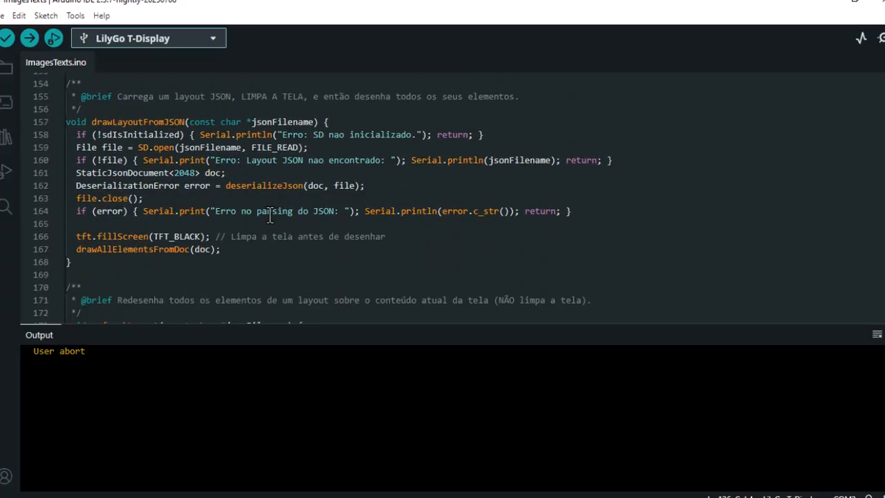
pyautogui.click(91, 263)
pyautogui.click(263, 121)
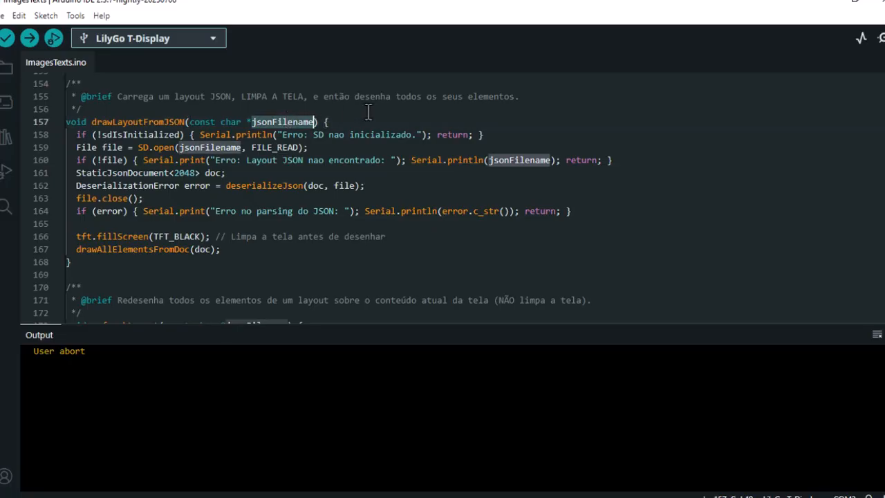
pyautogui.click(344, 123)
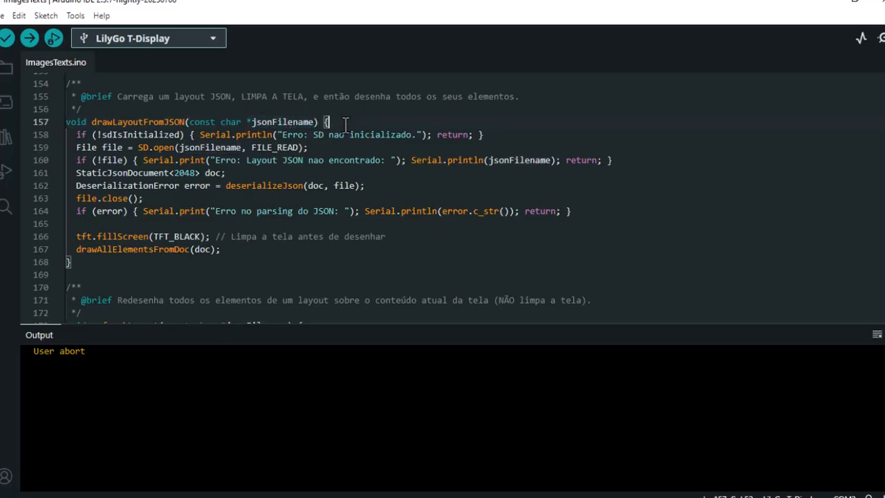
pyautogui.scroll(-1, 344, 123)
pyautogui.scroll(1, 339, 128)
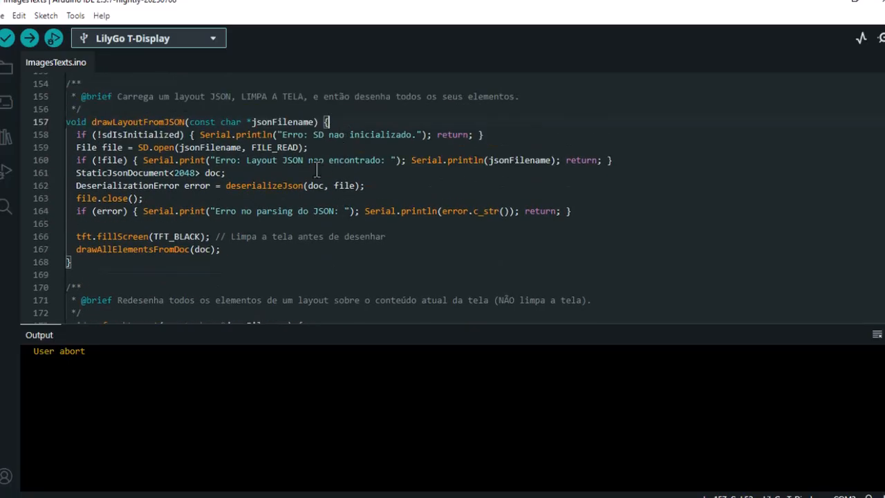
# Step: Highlight the sdIsInitialized flag in the SD check of drawLayoutFromJSON, and clear the selection
pyautogui.doubleClick(104, 135)
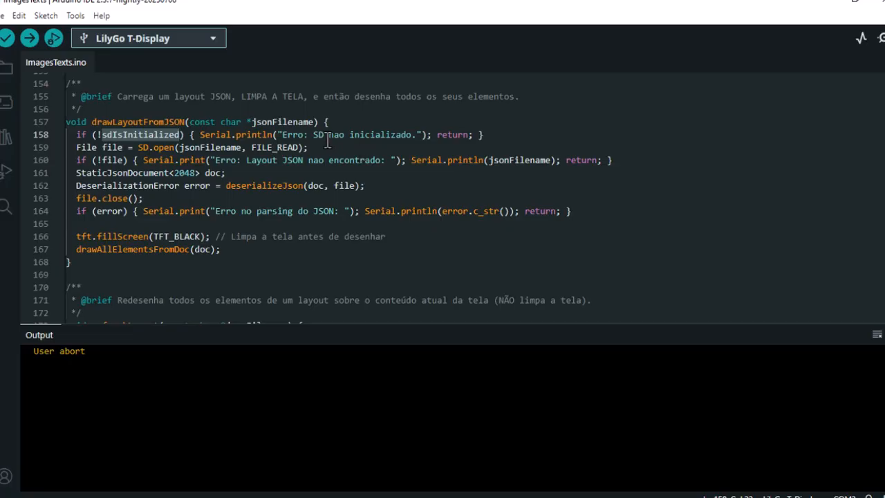
pyautogui.click(307, 147)
pyautogui.scroll(-2, 334, 193)
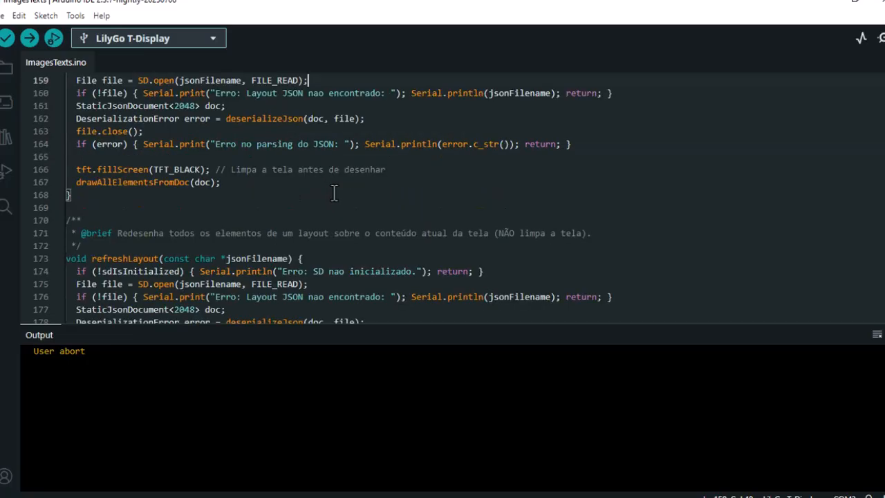
# Step: Read through the drawElementsByName function's image and text search, and highlight the function name in its definition
pyautogui.scroll(-17, 334, 193)
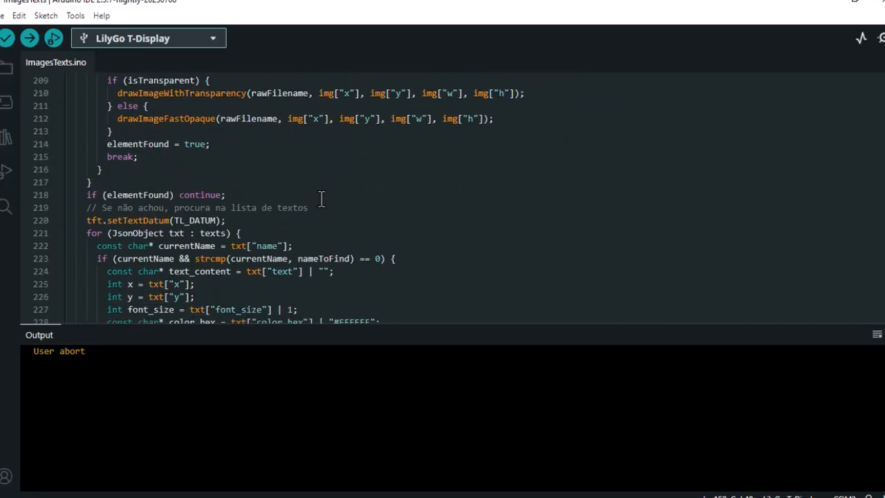
pyautogui.scroll(-6, 322, 199)
pyautogui.scroll(7, 311, 201)
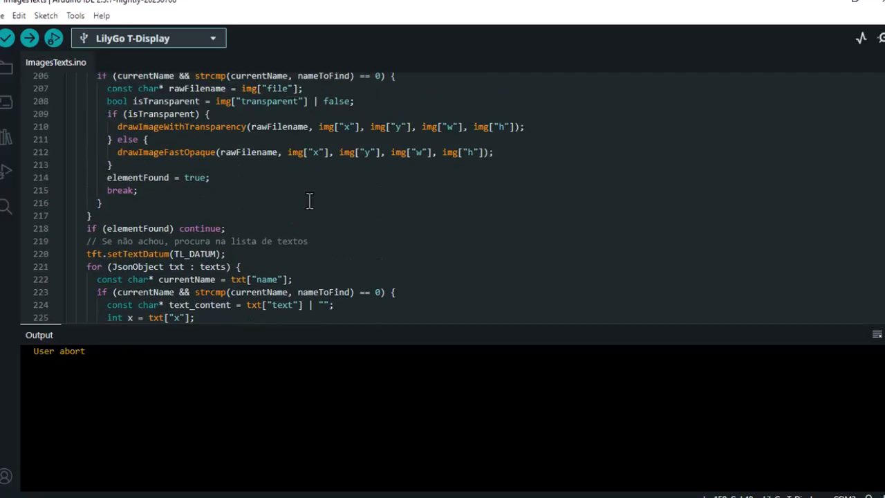
pyautogui.scroll(-3, 284, 218)
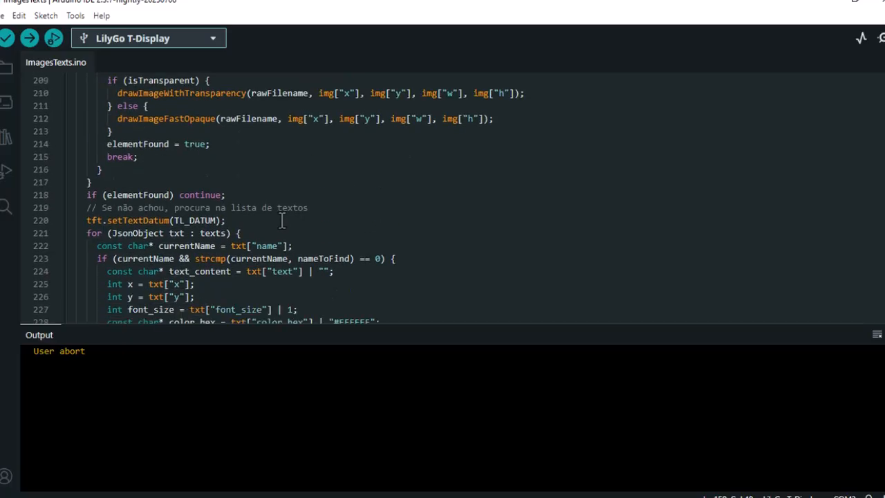
pyautogui.scroll(3, 270, 216)
pyautogui.scroll(9, 270, 223)
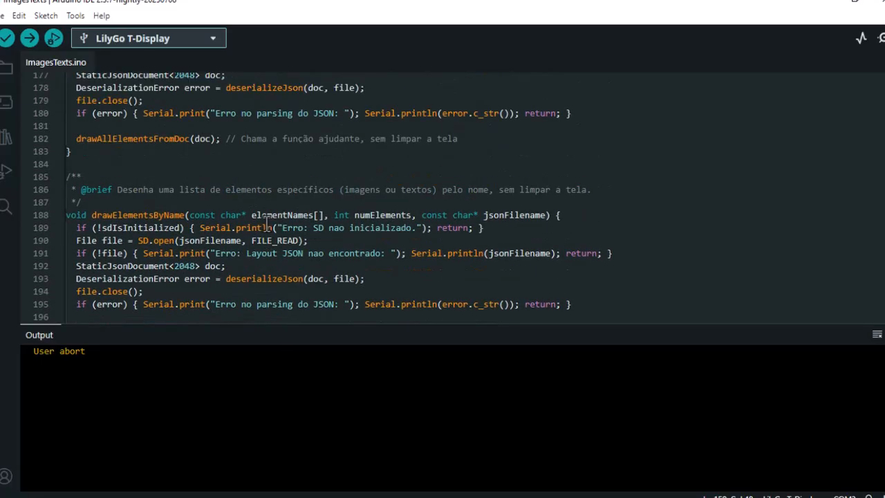
pyautogui.doubleClick(149, 215)
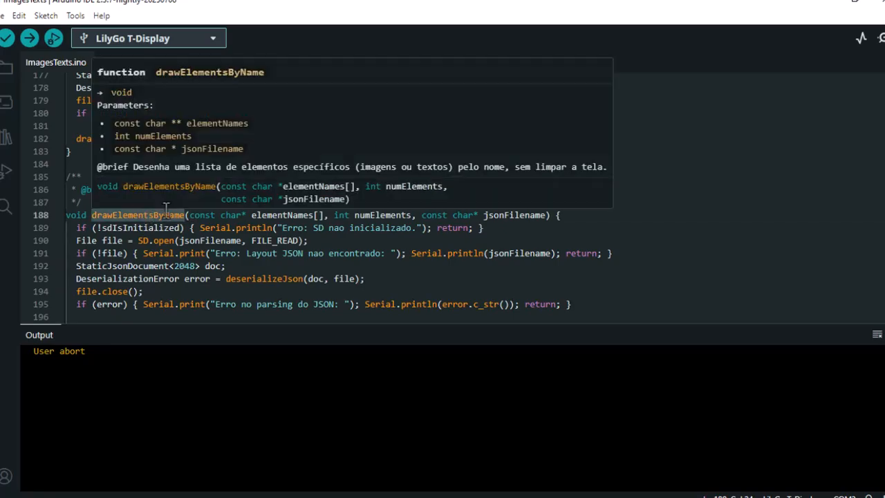
# Step: In cycleNextIcon, highlight the textToDraw argument of the first drawElementsByName call and the text_1 name in its array
pyautogui.scroll(-6, 156, 213)
pyautogui.scroll(-10, 166, 211)
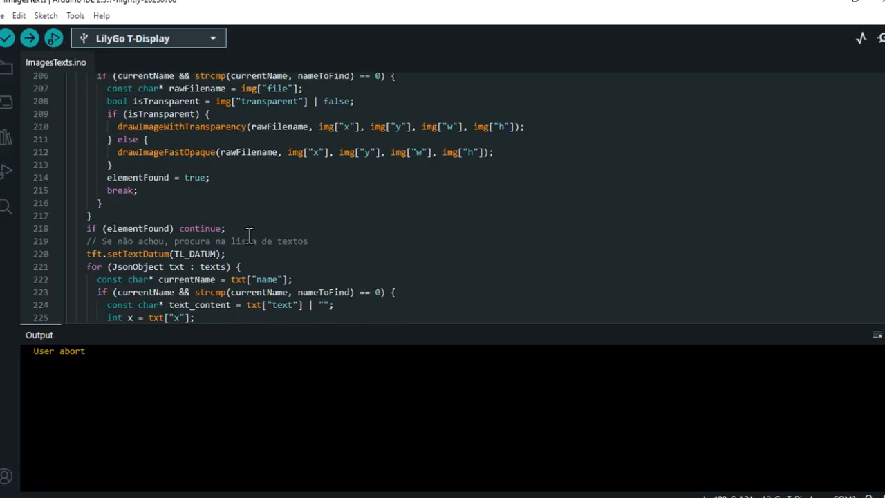
pyautogui.scroll(-6, 242, 221)
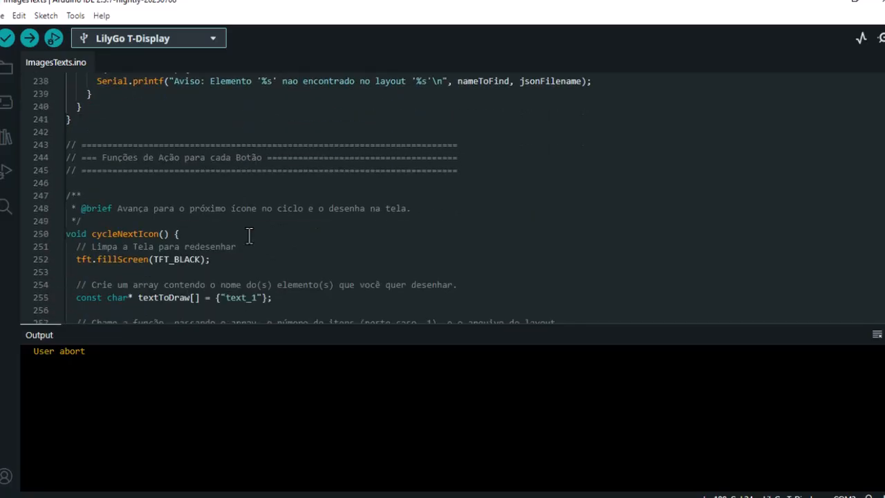
pyautogui.scroll(-1, 233, 205)
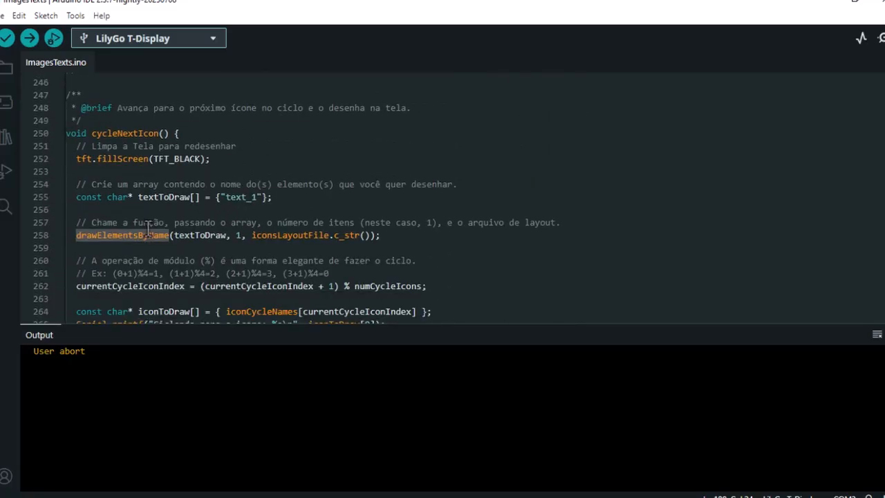
pyautogui.doubleClick(200, 236)
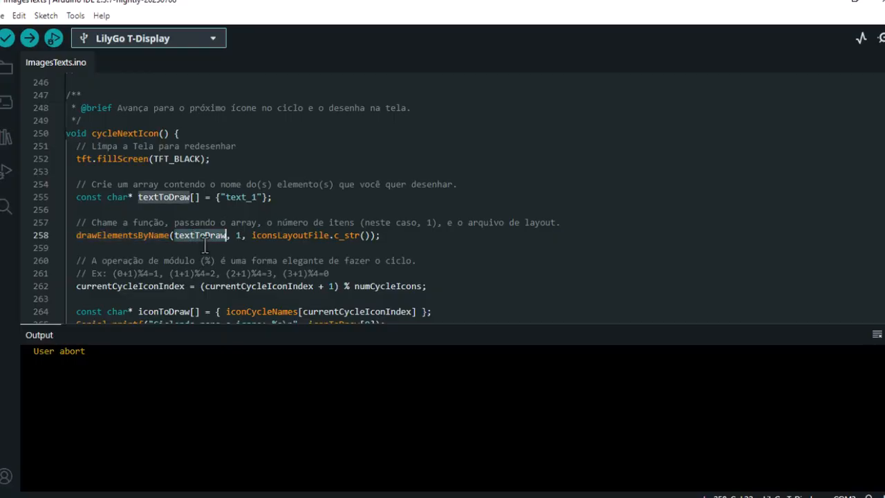
pyautogui.doubleClick(239, 199)
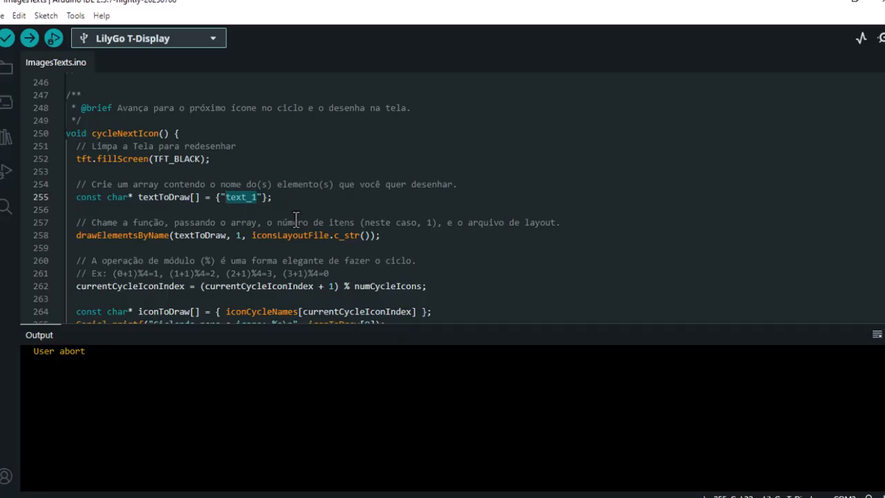
# Step: Highlight the complete drawElementsByName call for textToDraw, then the text_1 name again, and clear the selection
pyautogui.click(293, 195)
pyautogui.moveTo(395, 236); pyautogui.dragTo(72, 238)
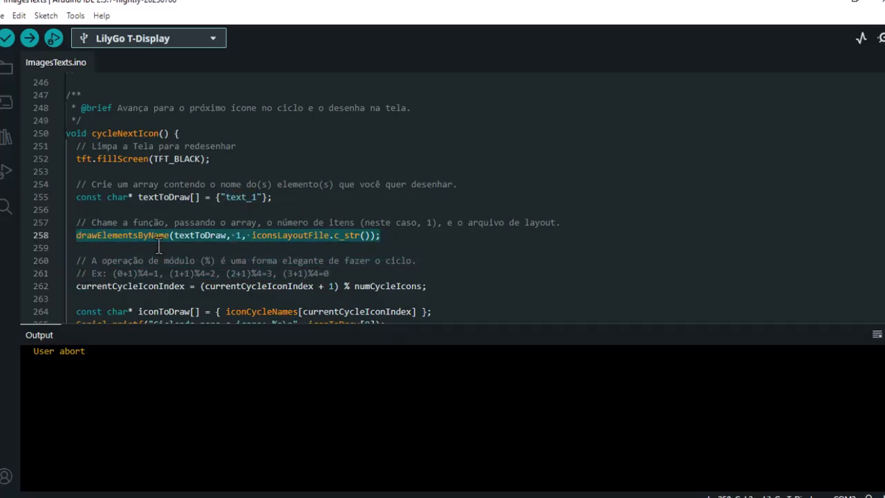
pyautogui.click(410, 237)
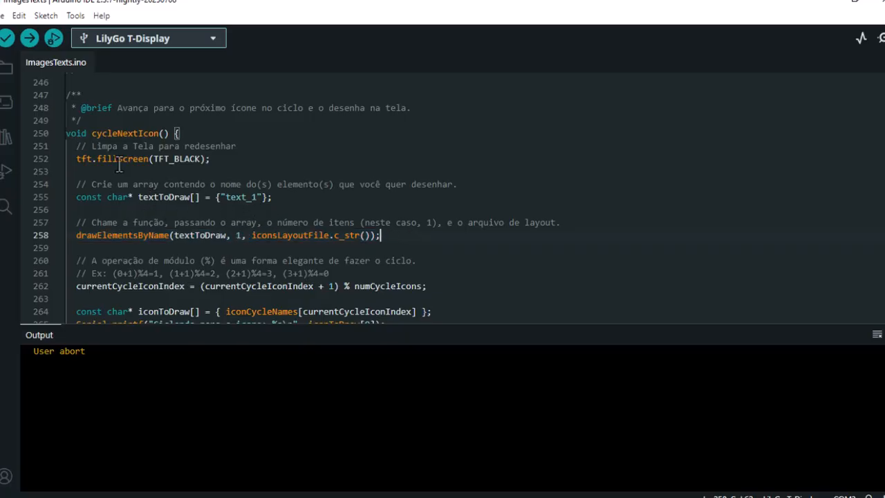
pyautogui.click(235, 197)
pyautogui.doubleClick(234, 197)
pyautogui.click(407, 235)
# Step: Read the rest of cycleNextIcon, including the icon index cycling, and the two button handler functions
pyautogui.scroll(-1, 249, 208)
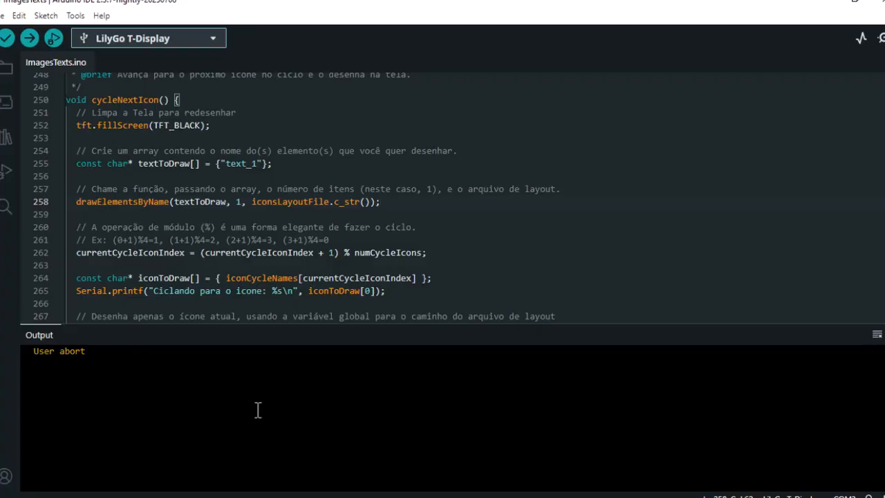
pyautogui.scroll(-3, 356, 182)
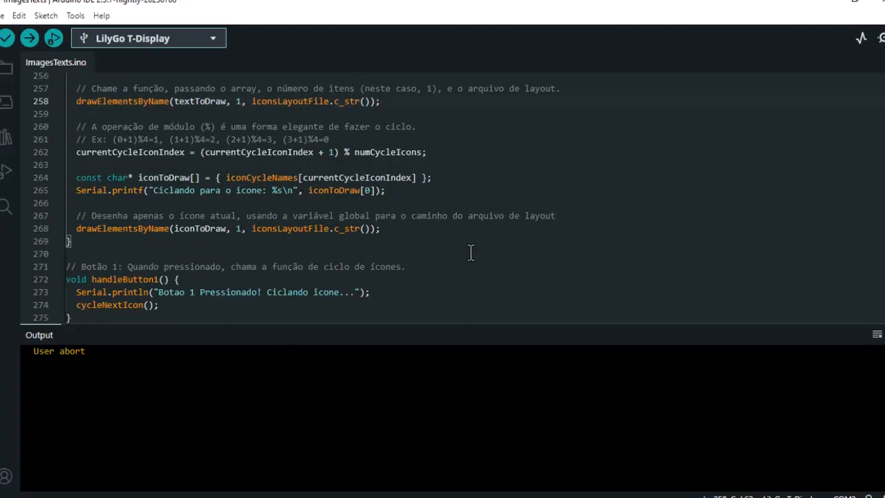
pyautogui.scroll(-2, 351, 231)
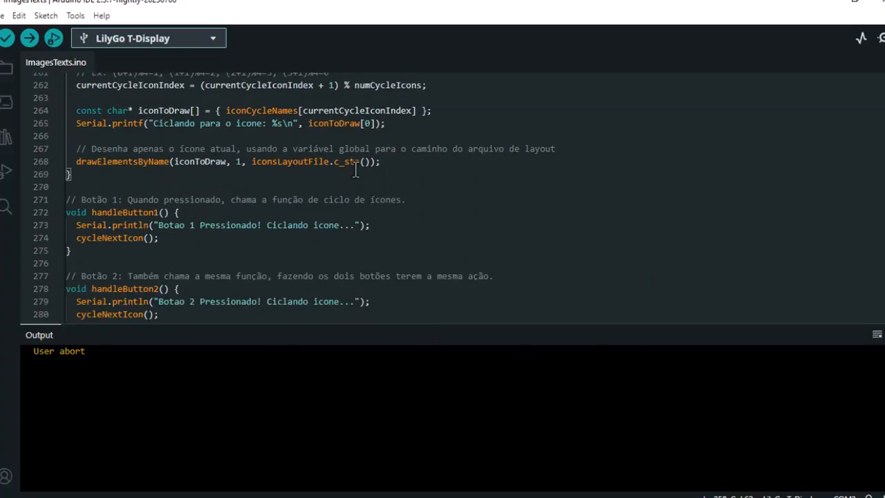
# Step: Return to the header comment of the sketch, highlight SD CARD in the project title, and clear the selection
pyautogui.scroll(10, 476, 193)
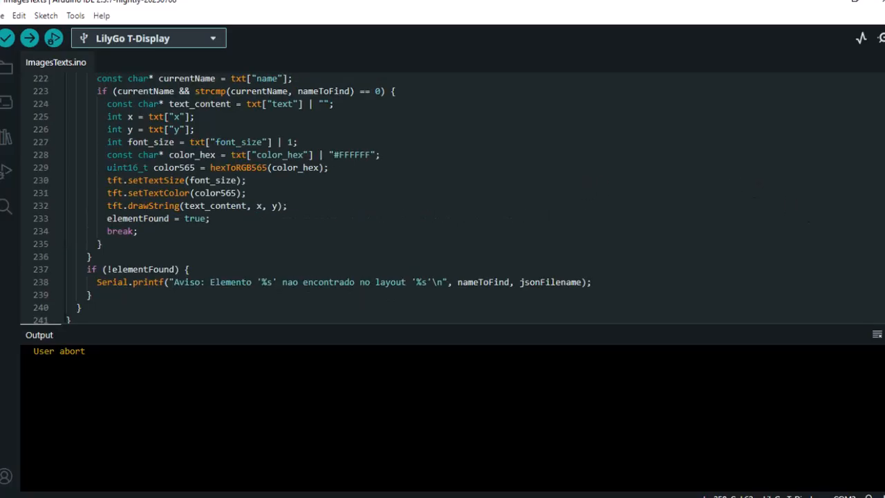
pyautogui.scroll(20, 443, 194)
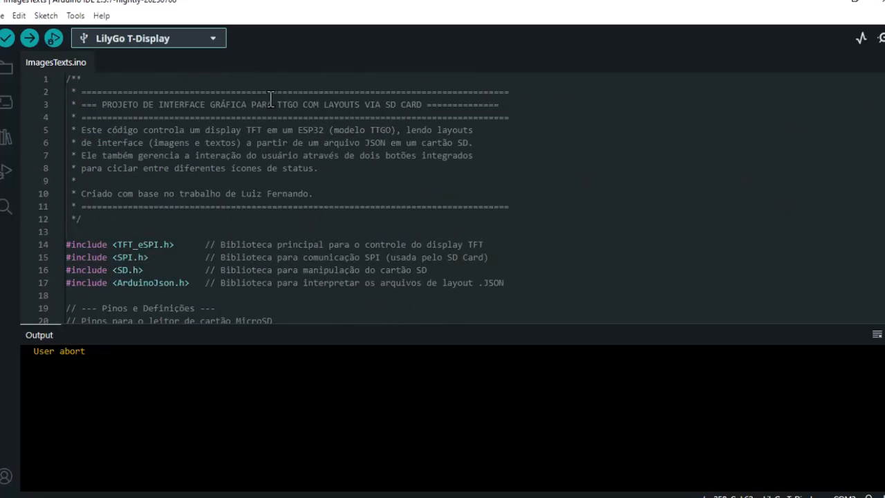
pyautogui.moveTo(421, 105); pyautogui.dragTo(388, 106)
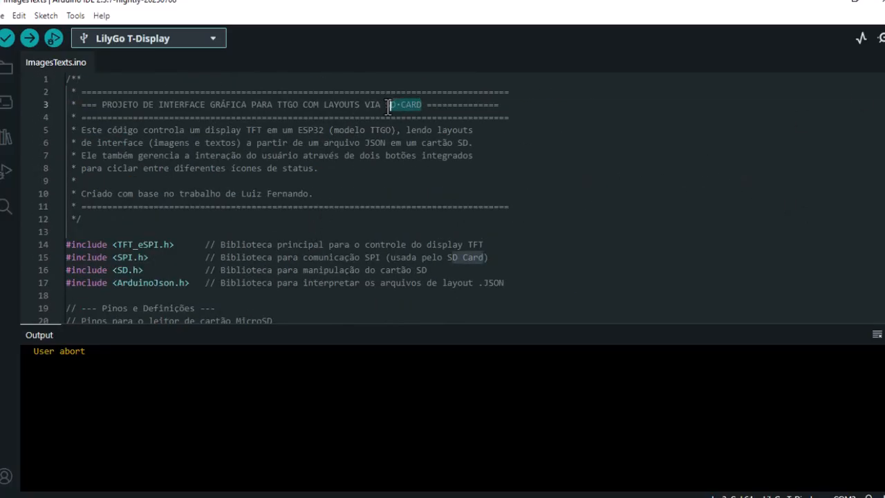
pyautogui.click(478, 104)
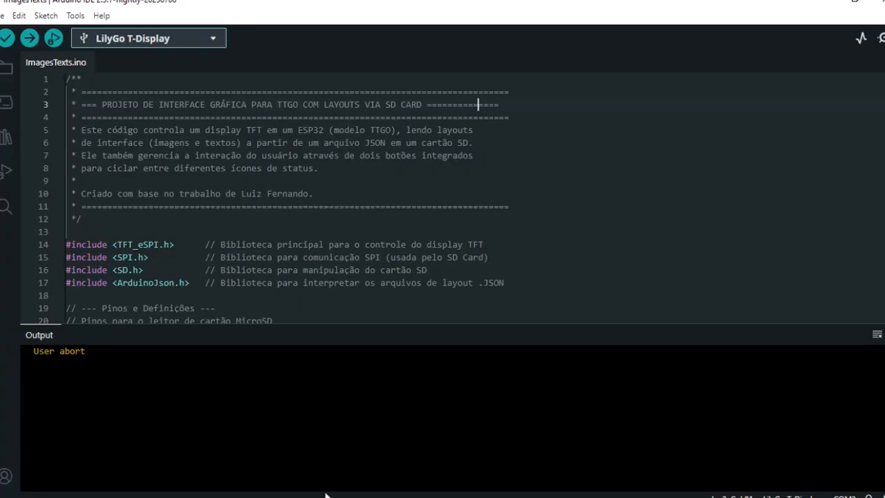
# Step: Switch to File Explorer and reopen the USB drive (E:) from the computer's list of drives
pyautogui.click(821, 5)
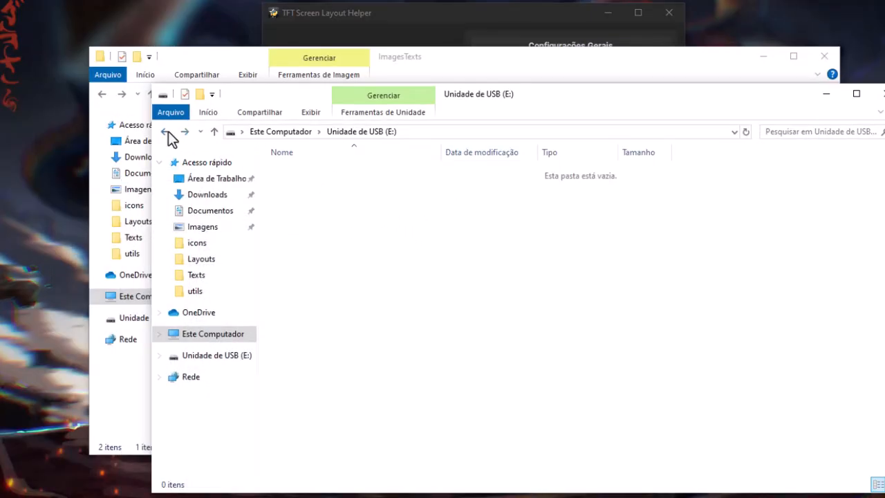
pyautogui.click(168, 132)
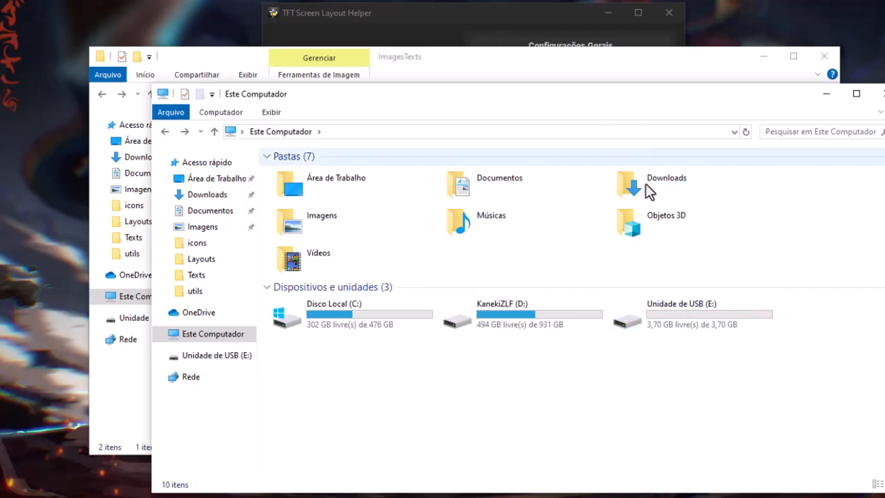
pyautogui.doubleClick(673, 324)
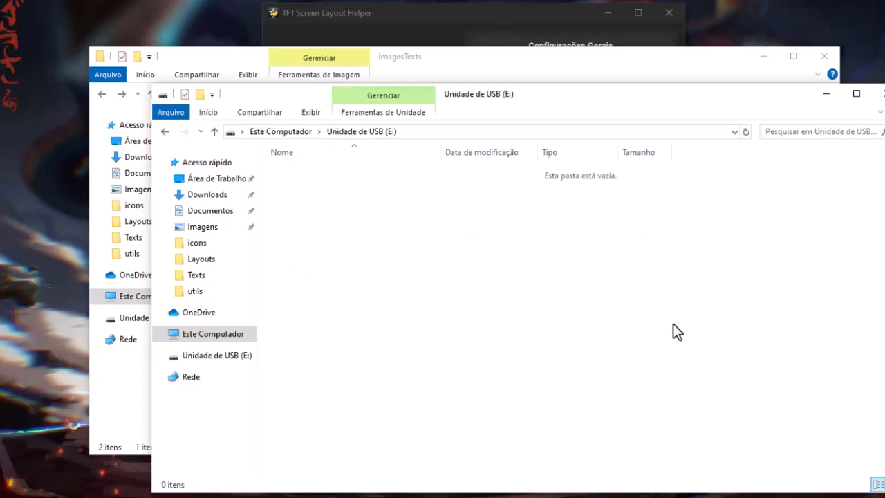
# Step: Open the SD Files folder of the ImagesTexts example, select all its files, and return to the ImagesTexts folder
pyautogui.click(456, 63)
pyautogui.doubleClick(249, 141)
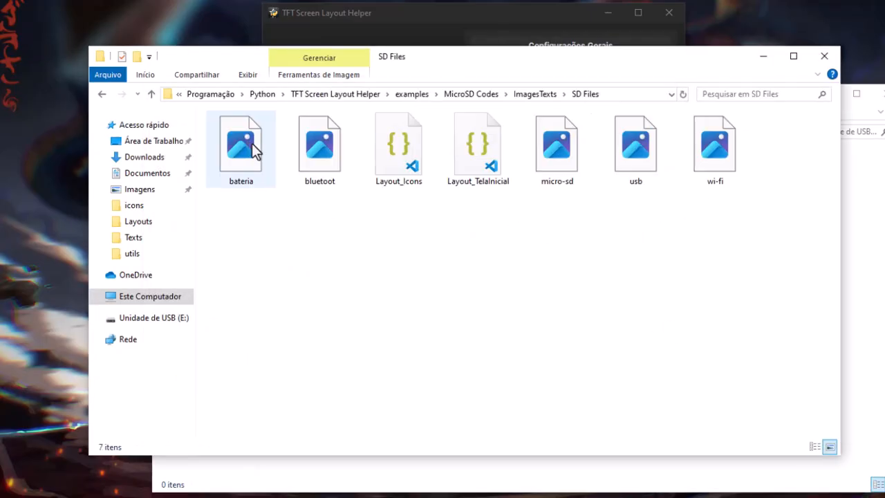
pyautogui.moveTo(742, 237); pyautogui.dragTo(245, 143)
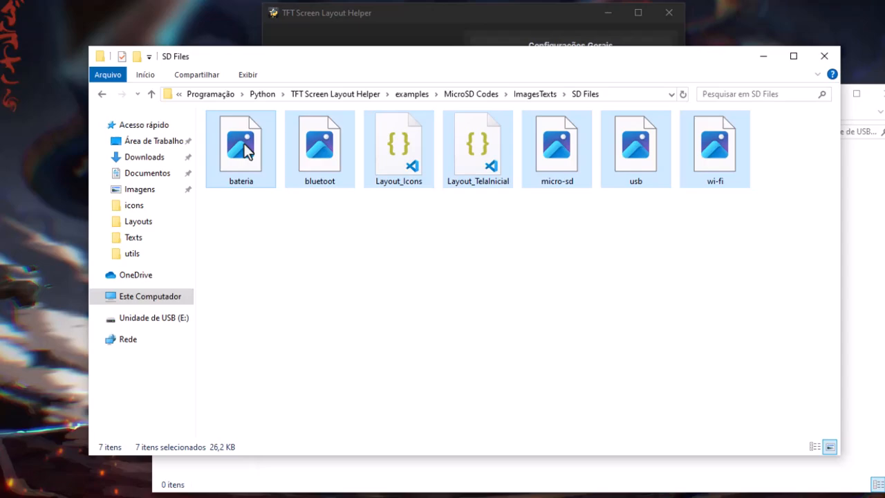
pyautogui.click(849, 265)
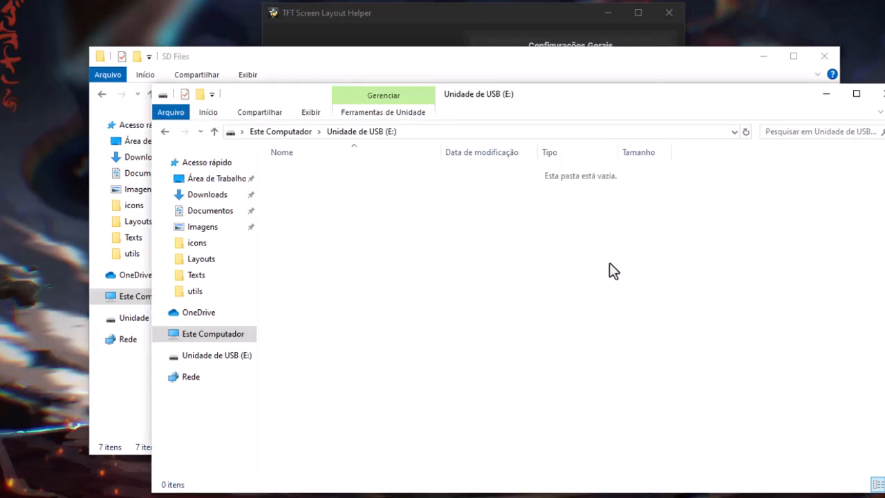
pyautogui.click(201, 58)
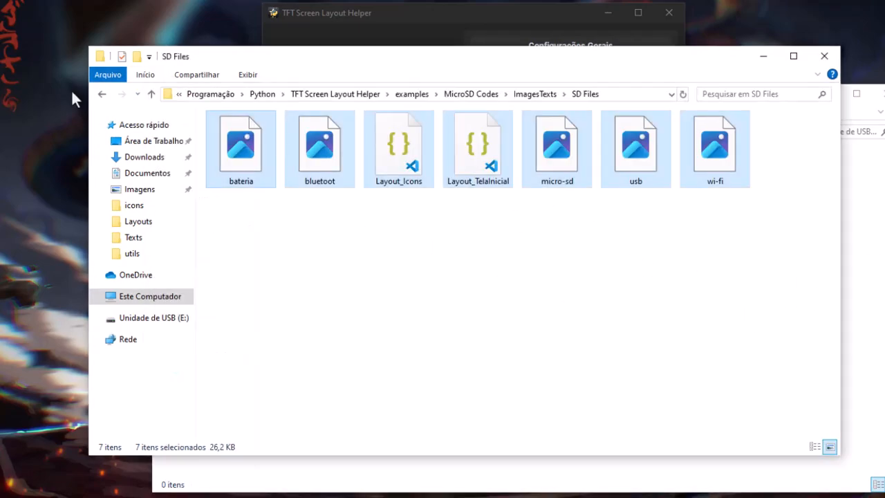
pyautogui.click(102, 93)
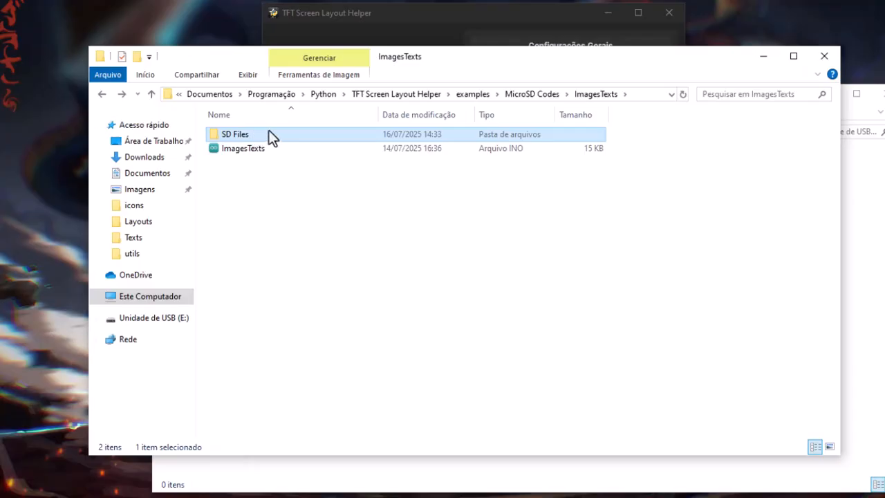
# Step: Switch to Arduino IDE and highlight the SD Files folder name in the mainLayoutFile path
pyautogui.moveTo(307, 492)
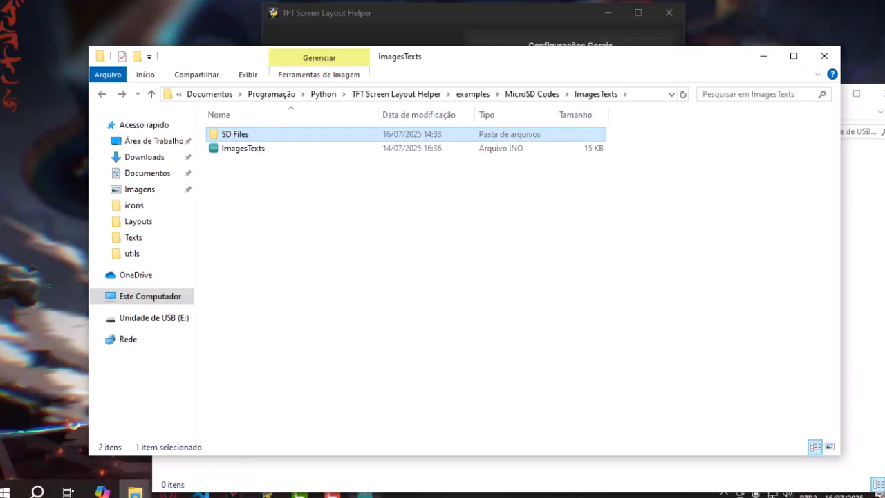
pyautogui.click(365, 491)
pyautogui.scroll(-9, 339, 267)
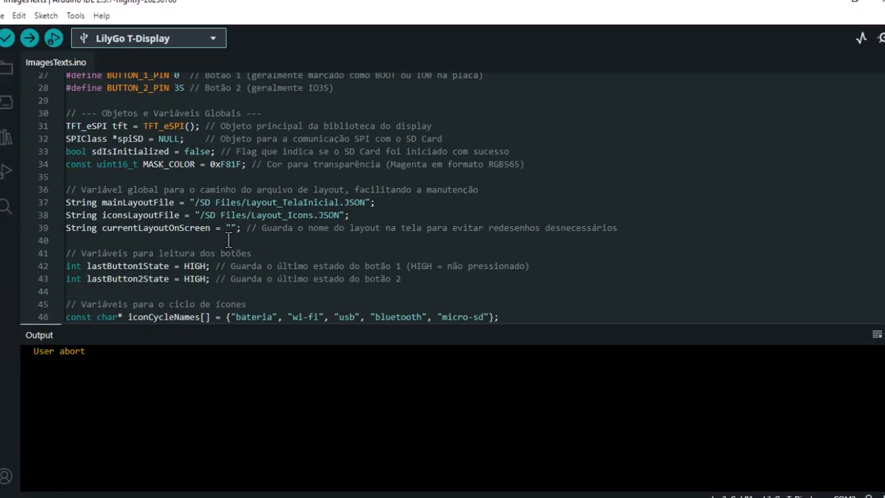
pyautogui.doubleClick(204, 201)
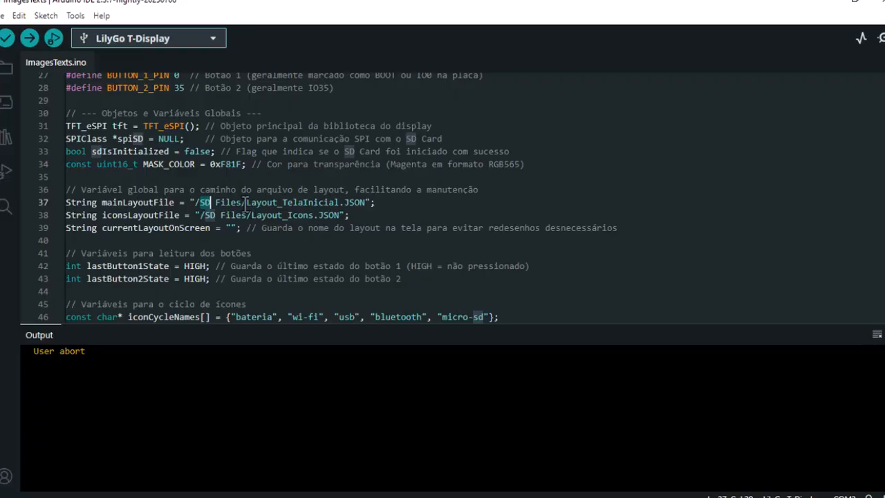
pyautogui.moveTo(246, 202); pyautogui.dragTo(200, 202)
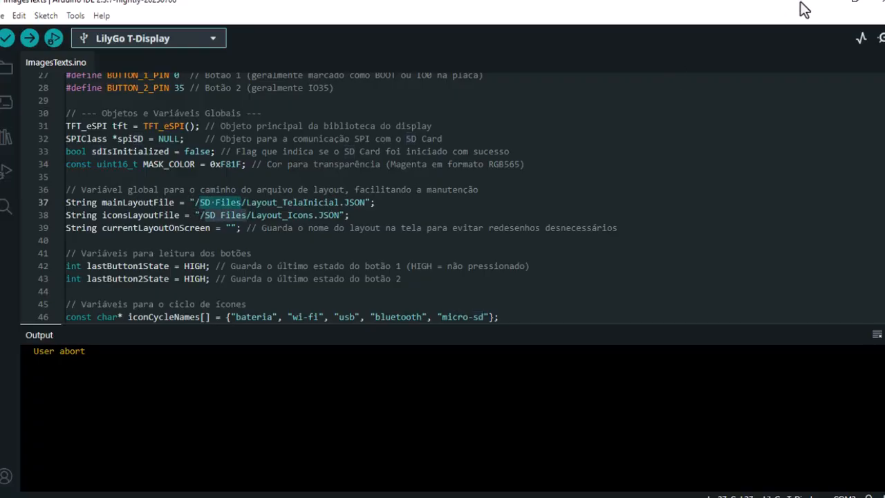
# Step: Switch to File Explorer and copy the SD Files folder from ImagesTexts onto the USB drive (E:)
pyautogui.click(826, 5)
pyautogui.click(268, 135)
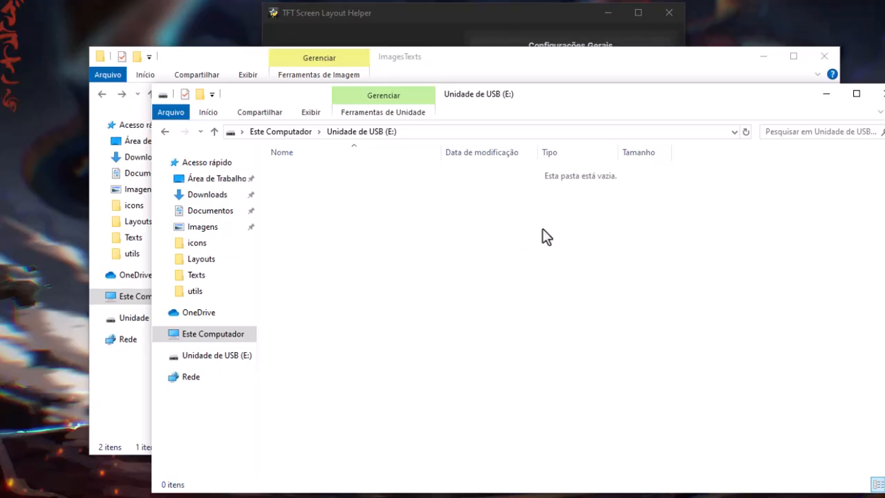
pyautogui.hotkey('ctrl', 'v')
pyautogui.click(461, 261)
pyautogui.click(882, 96)
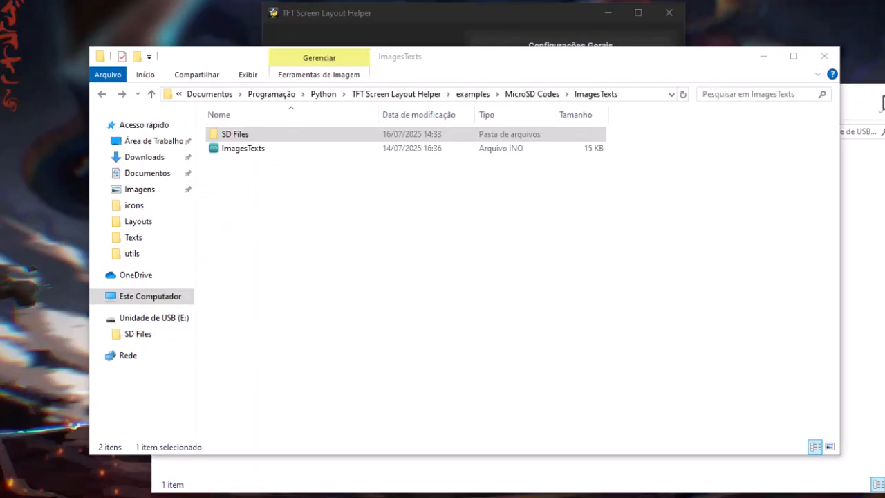
# Step: Switch to Arduino IDE and upload the ImagesTexts sketch to the LilyGo T-Display board
pyautogui.click(367, 491)
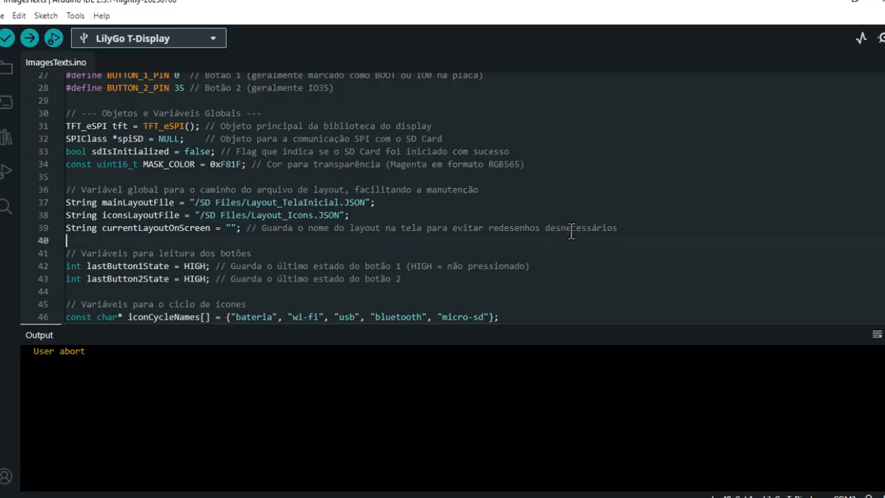
pyautogui.click(33, 45)
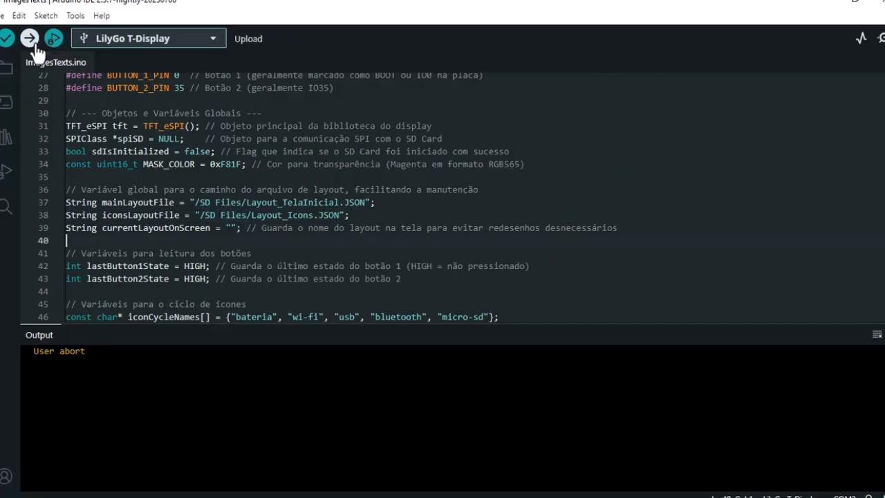
pyautogui.scroll(5, 342, 212)
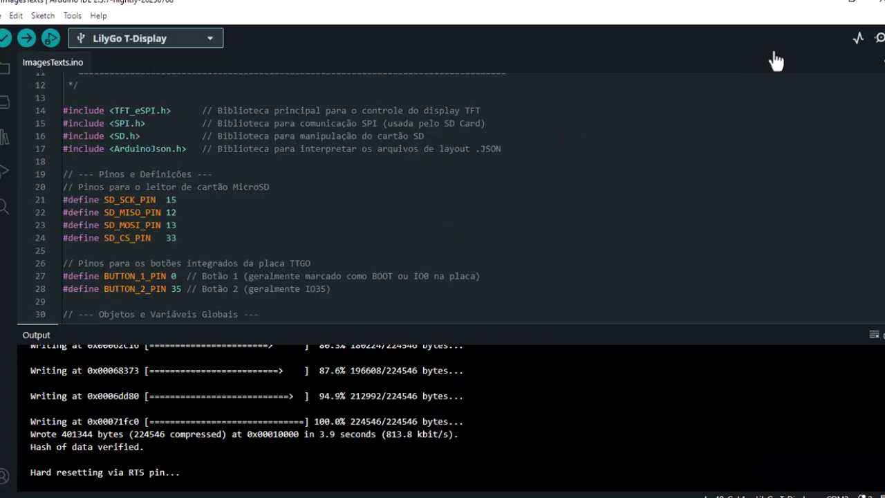
# Step: Minimize Arduino IDE and File Explorer to return to the TFT Screen Layout Helper window
pyautogui.click(827, 4)
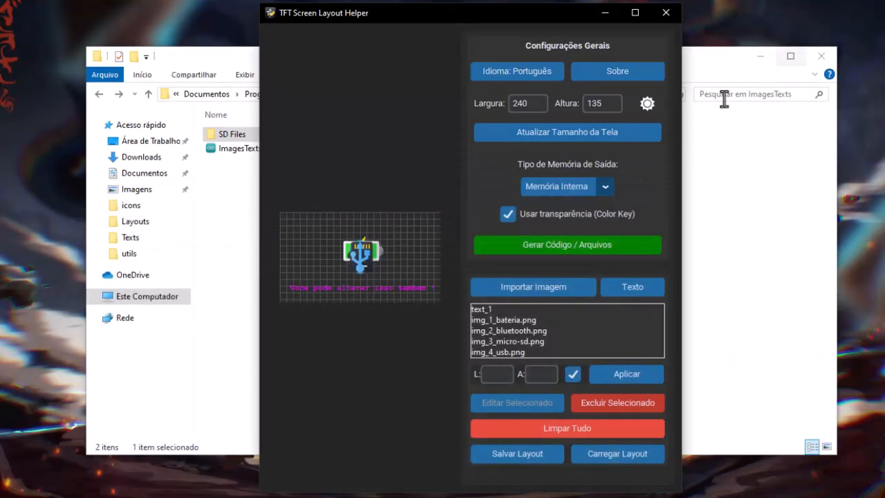
pyautogui.click(761, 57)
pyautogui.moveTo(441, 9); pyautogui.dragTo(433, 12)
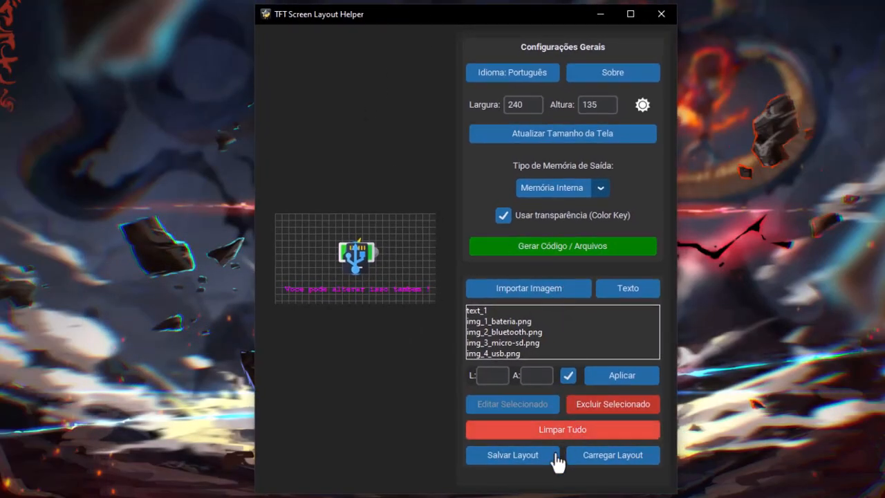
pyautogui.click(544, 432)
pyautogui.click(459, 305)
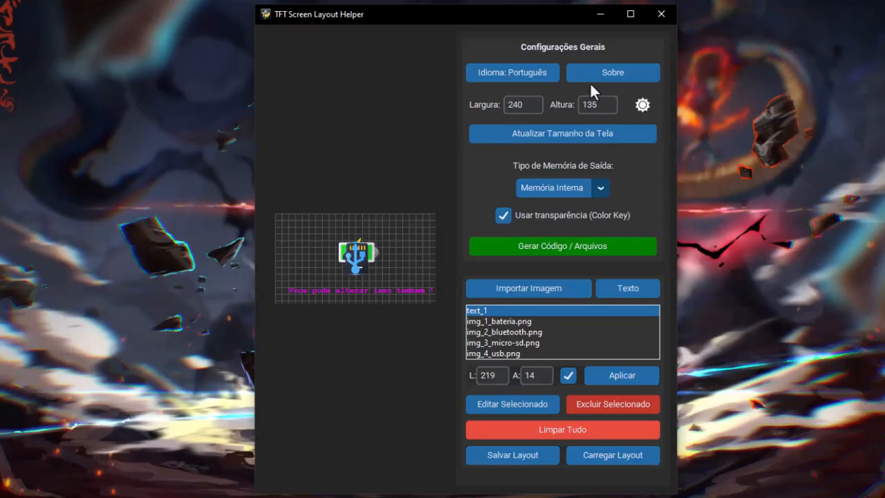
# Step: Toggle the interface language between English and Português, ending on Português
pyautogui.click(550, 81)
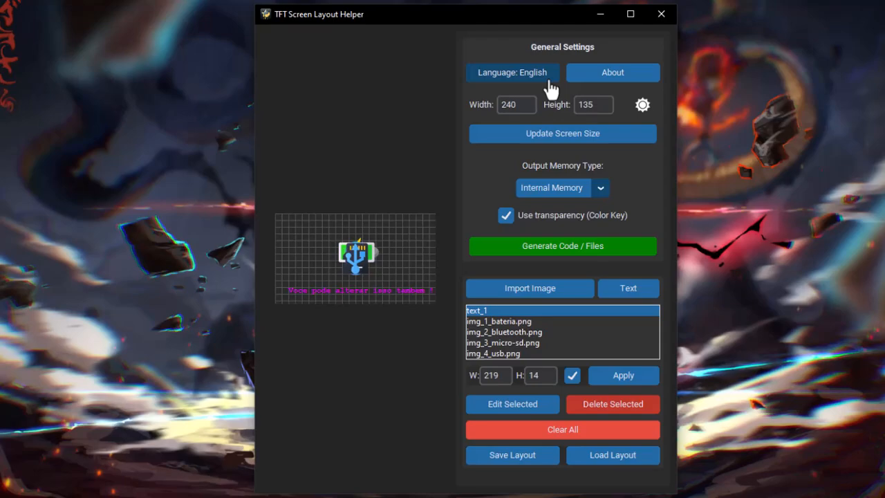
pyautogui.click(550, 81)
pyautogui.click(550, 81)
pyautogui.click(550, 80)
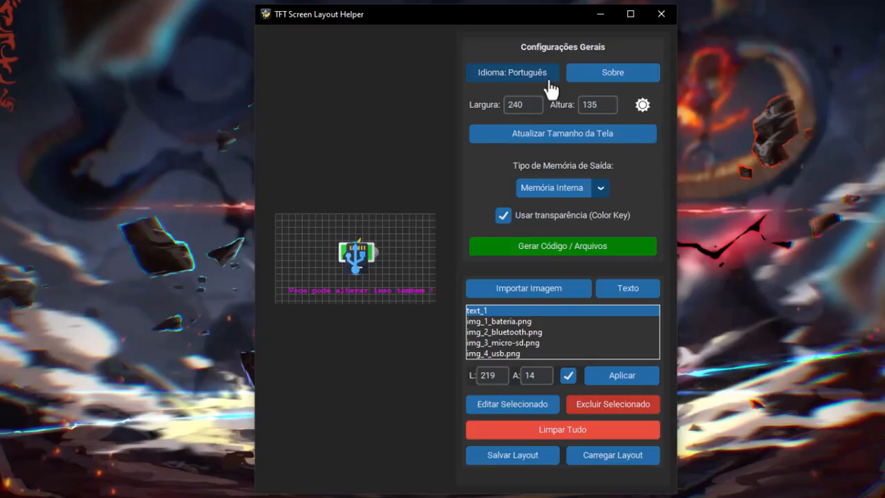
# Step: Open the program's About information, look through its tutorial link and support QR code, and close it
pyautogui.click(607, 78)
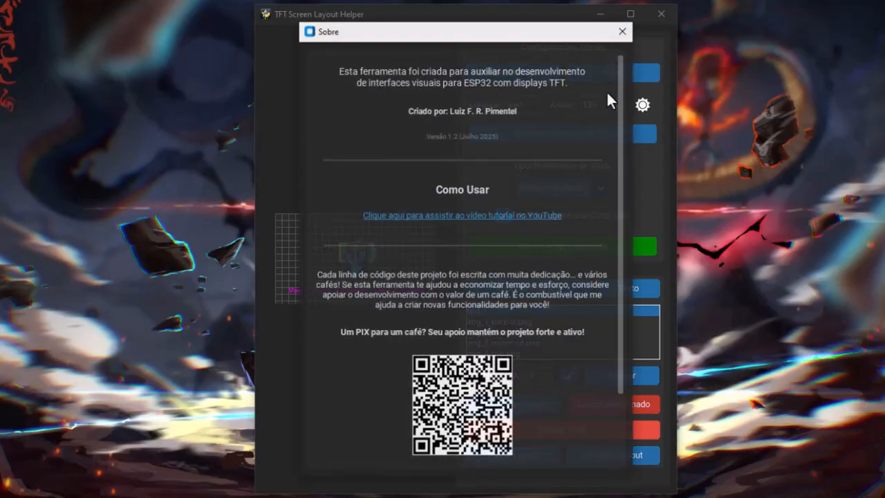
pyautogui.scroll(-2, 551, 202)
pyautogui.scroll(2, 552, 208)
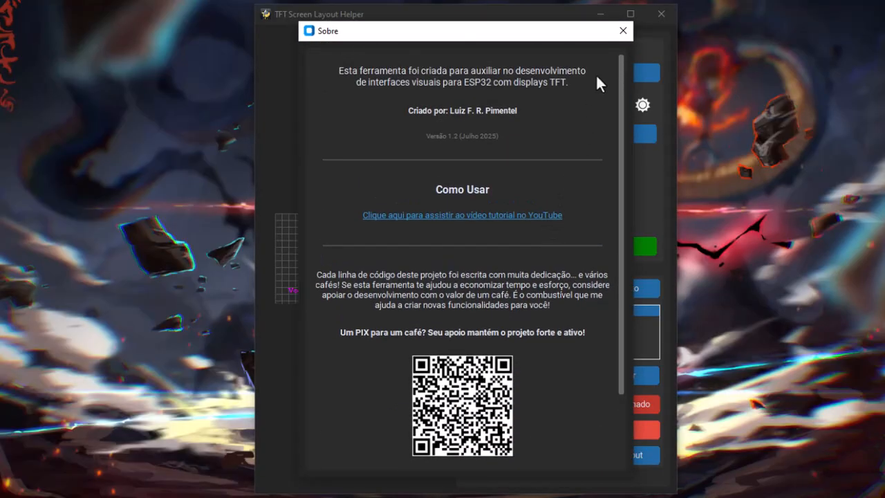
pyautogui.click(623, 31)
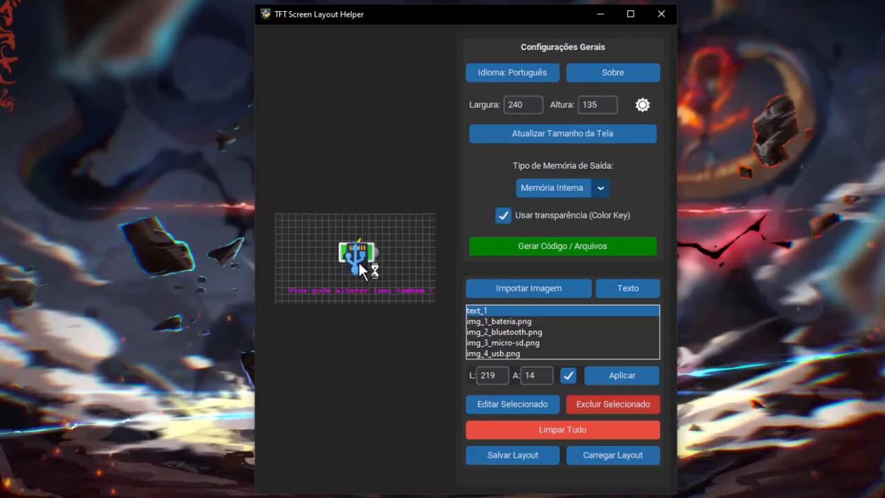
# Step: Move the overlapping icons apart on the layout canvas and delete the battery and micro SD icons
pyautogui.moveTo(355, 266); pyautogui.dragTo(328, 249)
pyautogui.moveTo(358, 259); pyautogui.dragTo(423, 257)
pyautogui.press('Delete')
pyautogui.click(370, 239)
pyautogui.press('Delete')
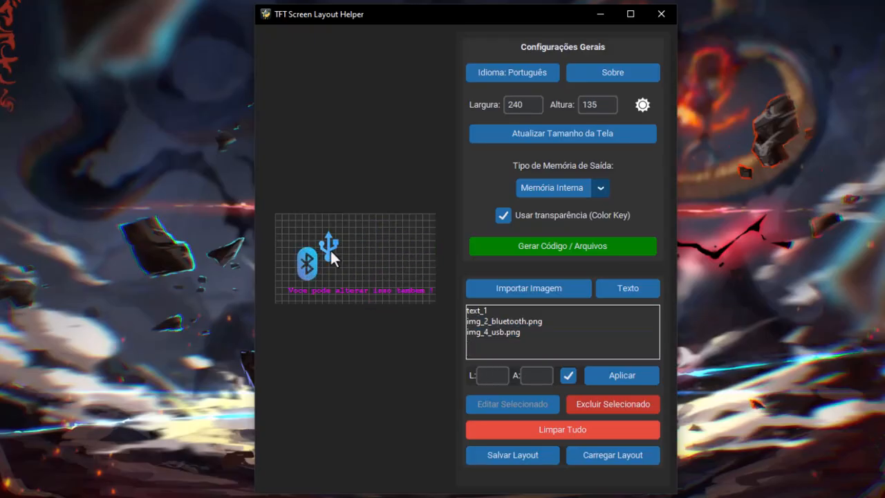
# Step: Delete the USB icon, the Bluetooth icon and the magenta text to empty the layout canvas
pyautogui.click(330, 251)
pyautogui.press('Delete')
pyautogui.click(308, 263)
pyautogui.press('Delete')
pyautogui.click(349, 290)
pyautogui.press('Delete')
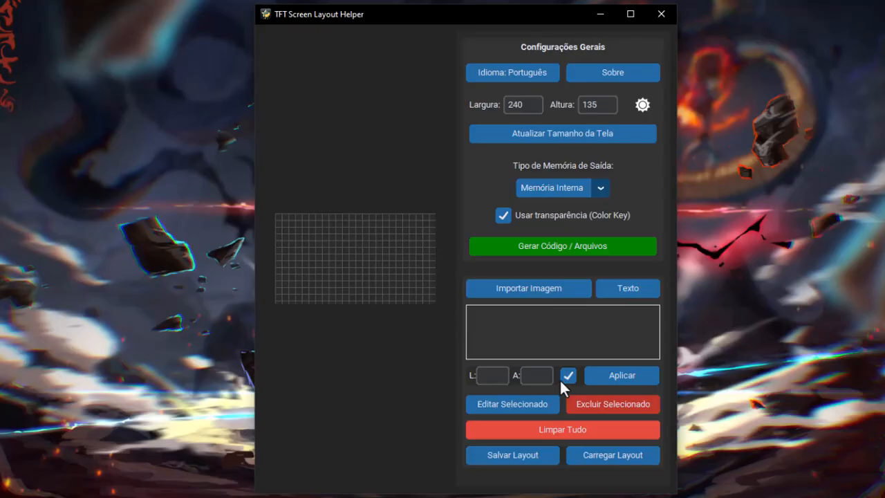
pyautogui.click(628, 287)
pyautogui.click(454, 222)
pyautogui.write('teste')
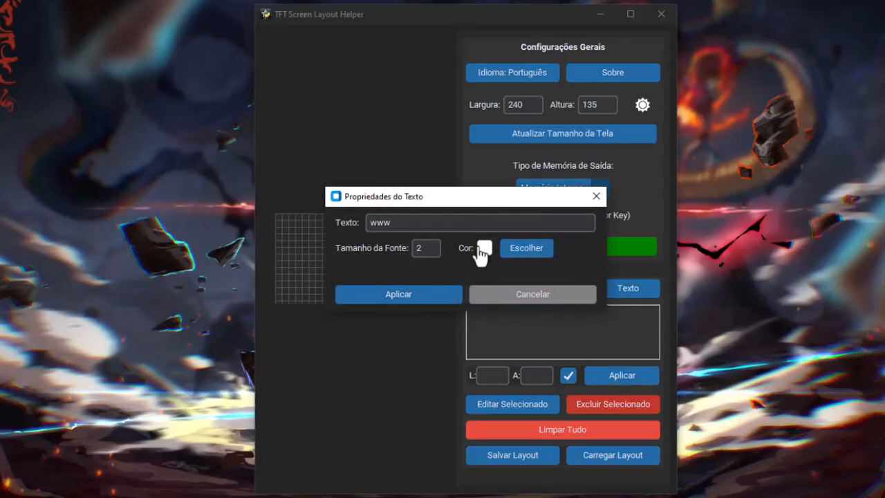
pyautogui.click(515, 252)
pyautogui.click(304, 236)
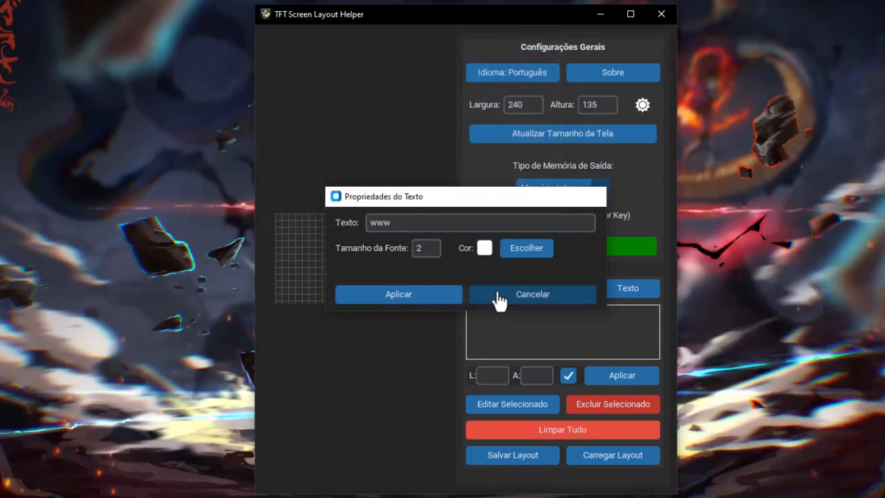
pyautogui.click(498, 294)
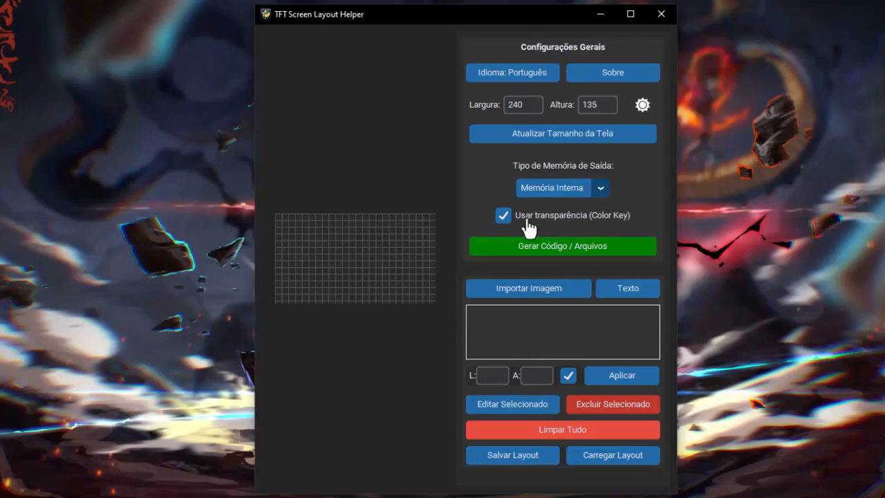
# Step: Load the TelaInicialInternal layout from the examples' Layouts folder and dismiss the notice
pyautogui.click(608, 456)
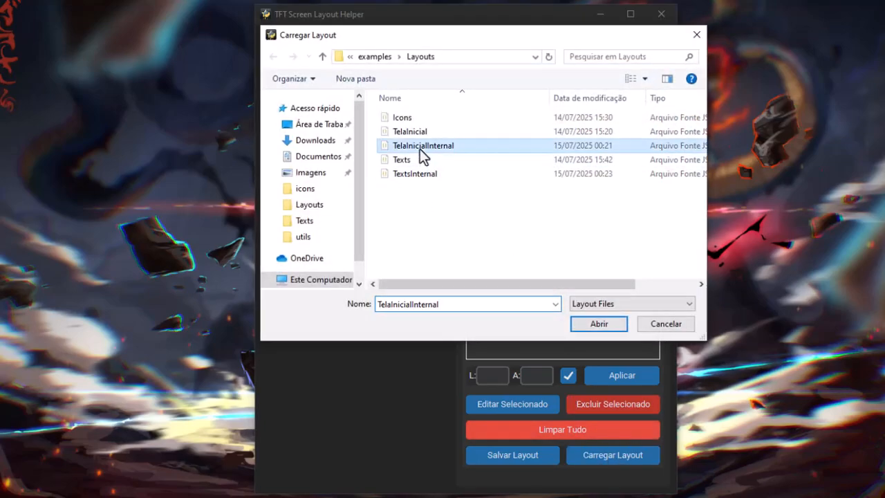
pyautogui.doubleClick(420, 148)
pyautogui.click(495, 303)
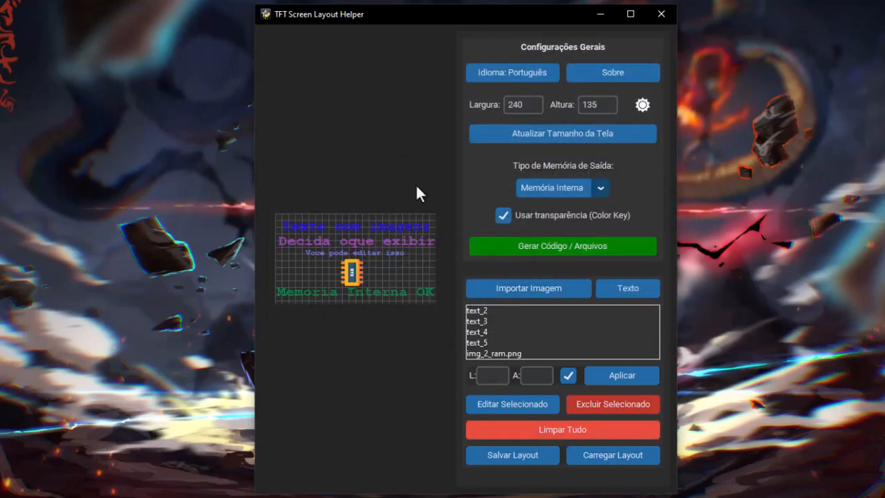